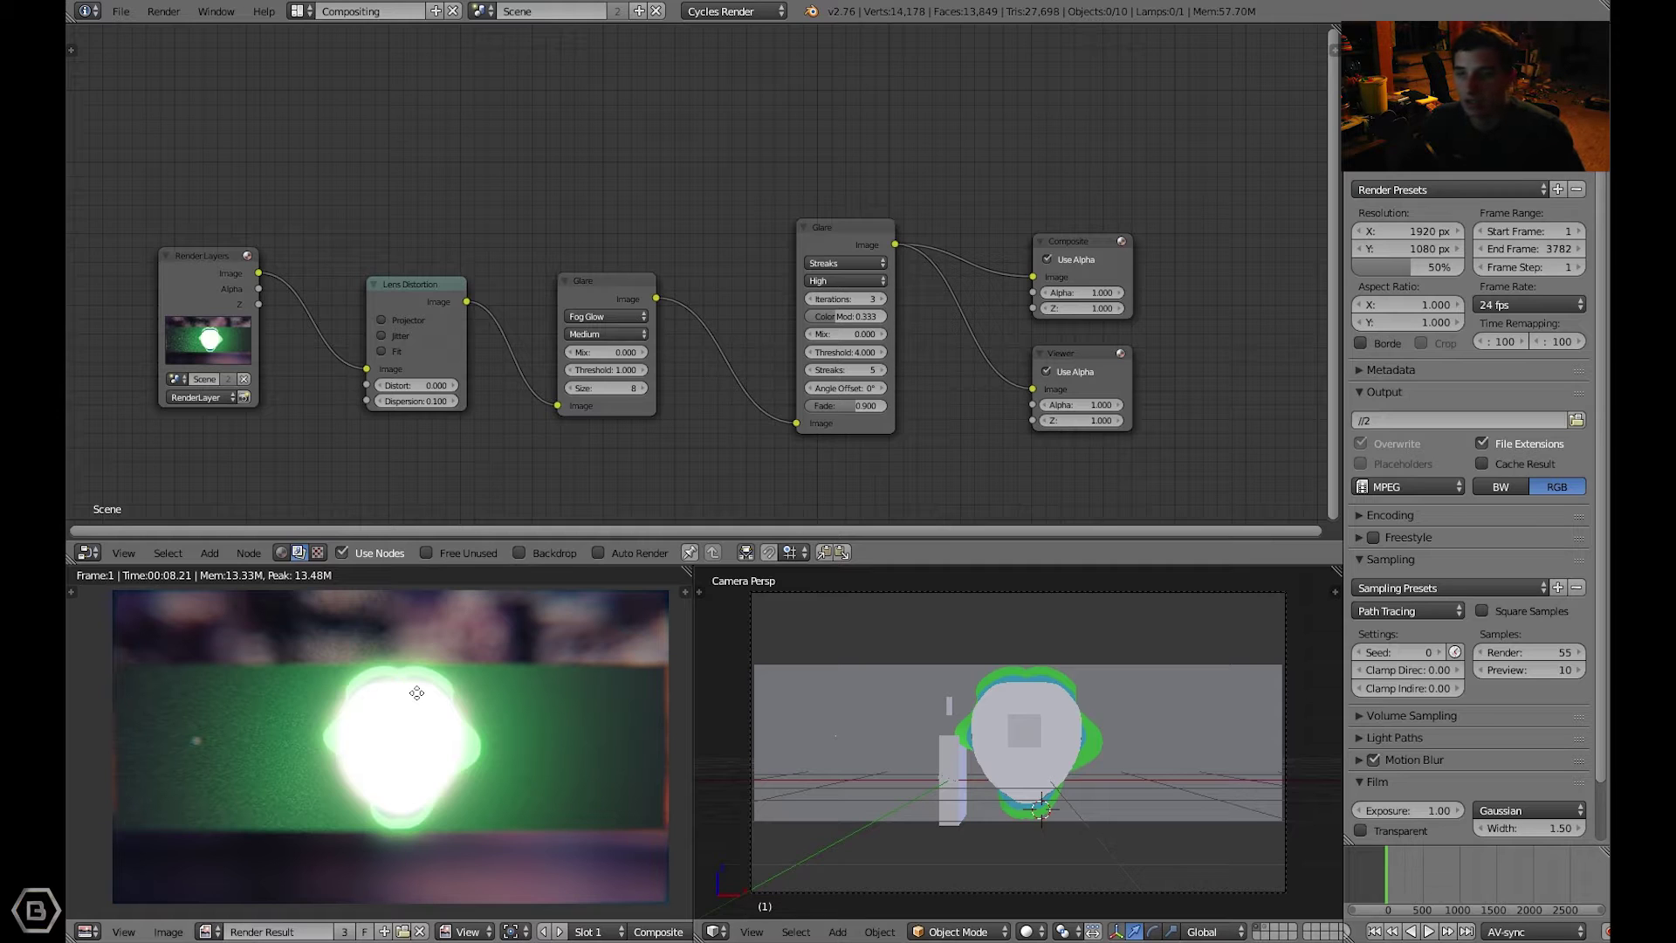
- Select Render Layers, Lens Distortion, then the Fog Glow and Streaks Glare nodes in turn
middle_drag(417, 693, 413, 692)
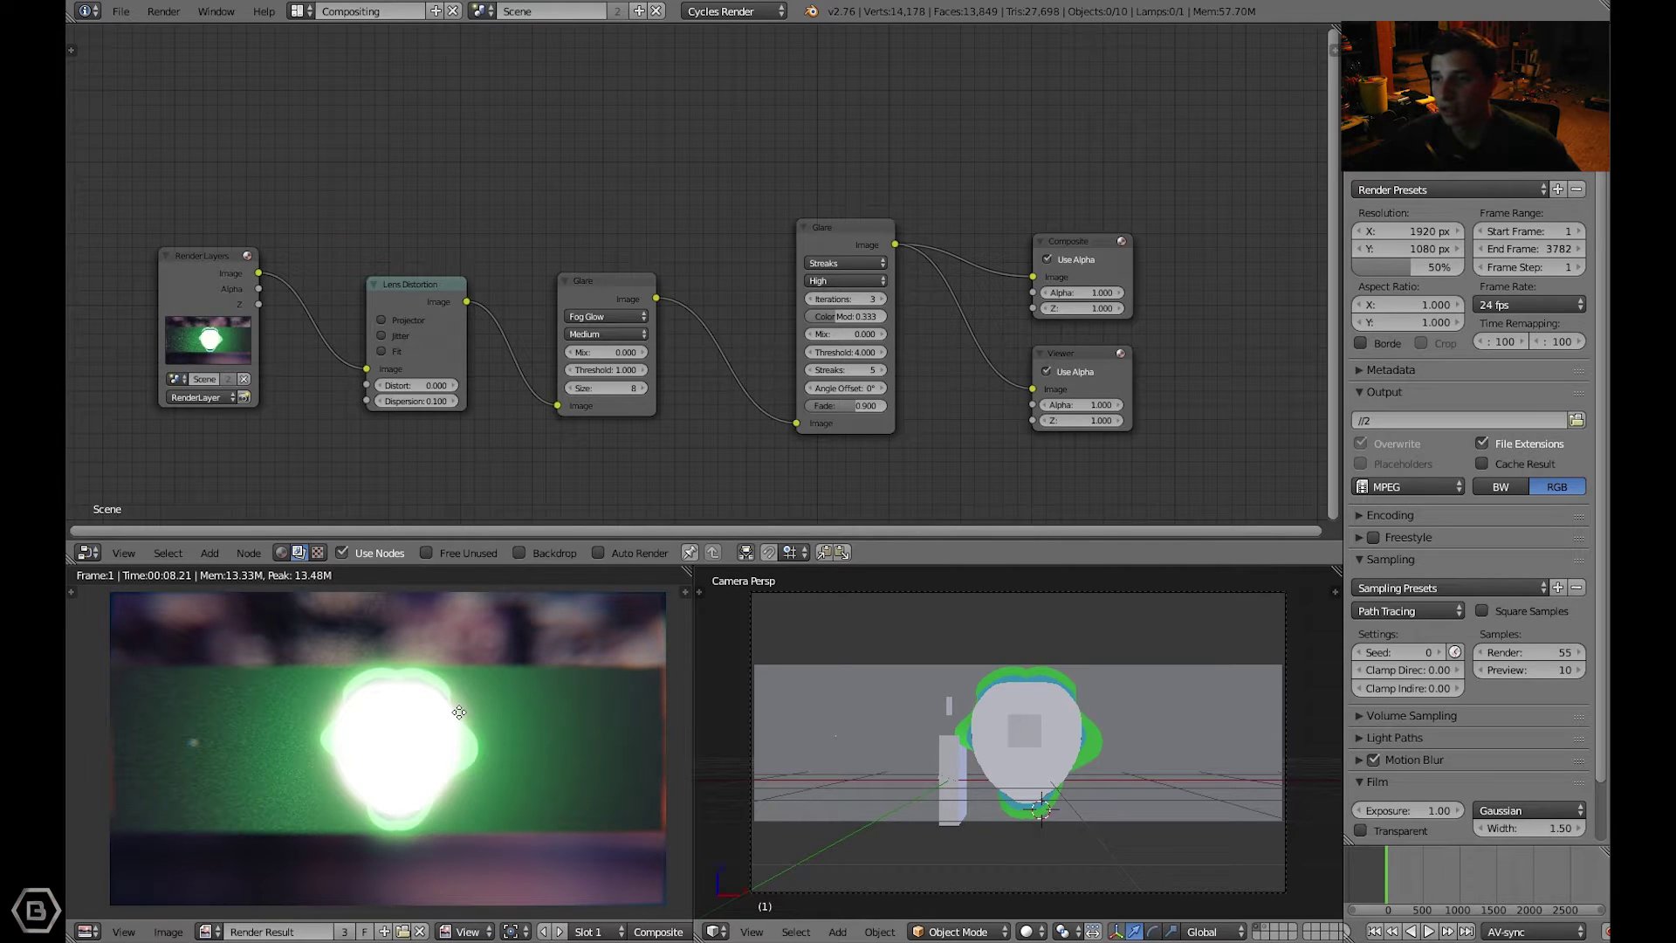
middle_drag(459, 712, 460, 714)
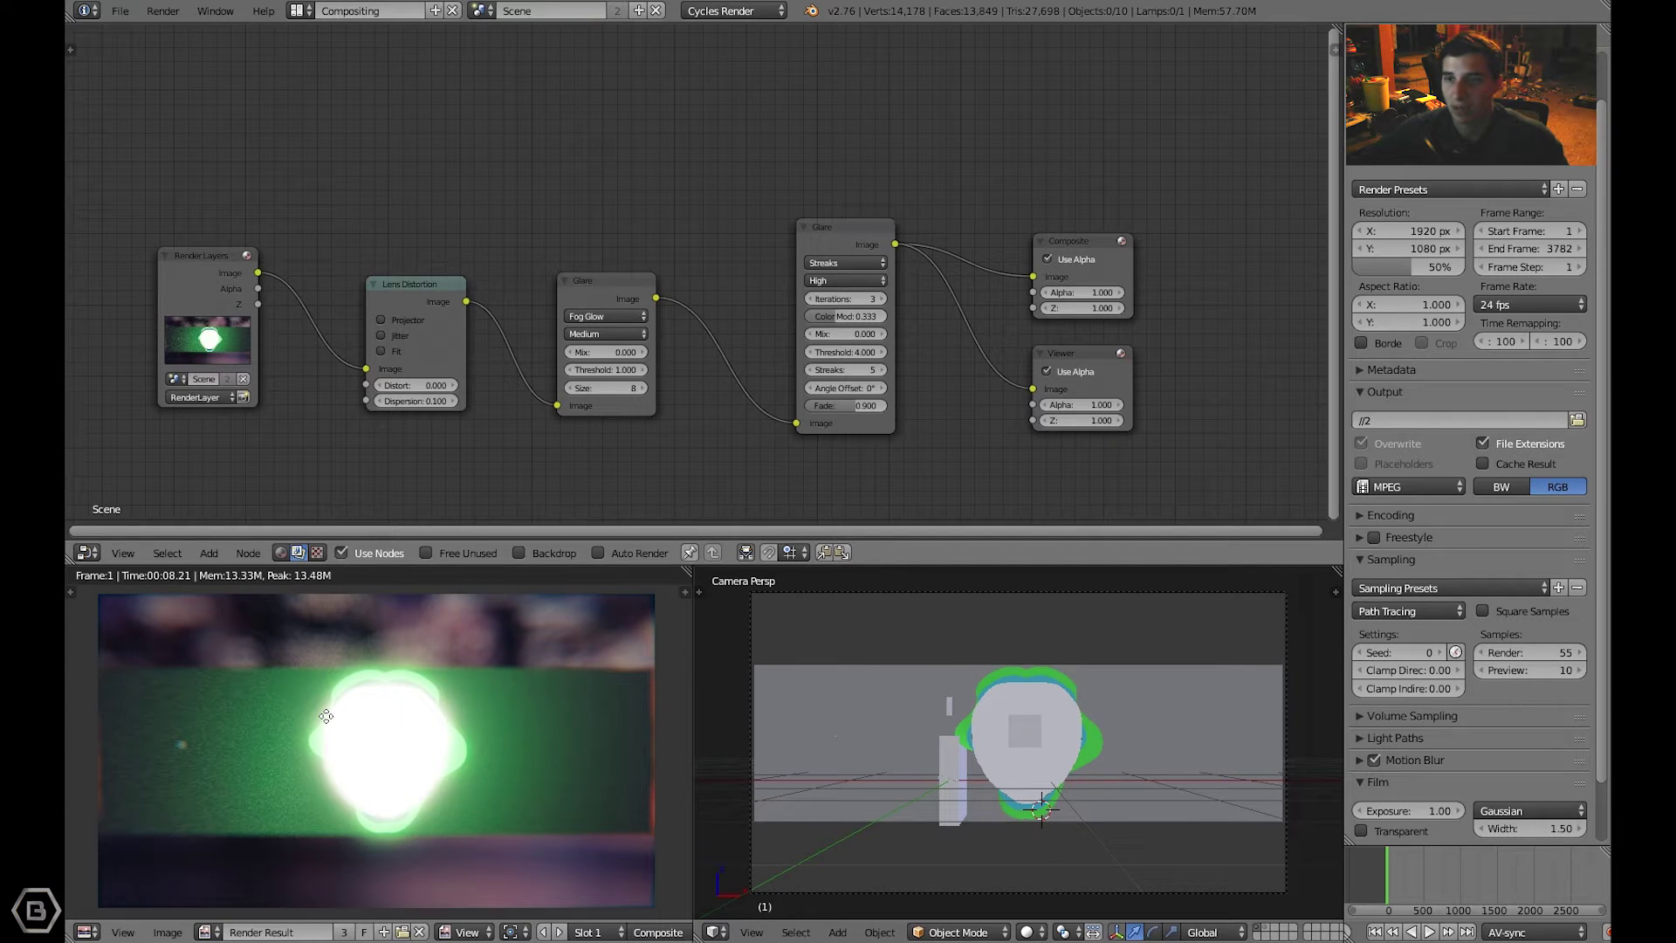
mouse_move(325, 716)
middle_down()
mouse_move(348, 704)
mouse_move(331, 707)
middle_up()
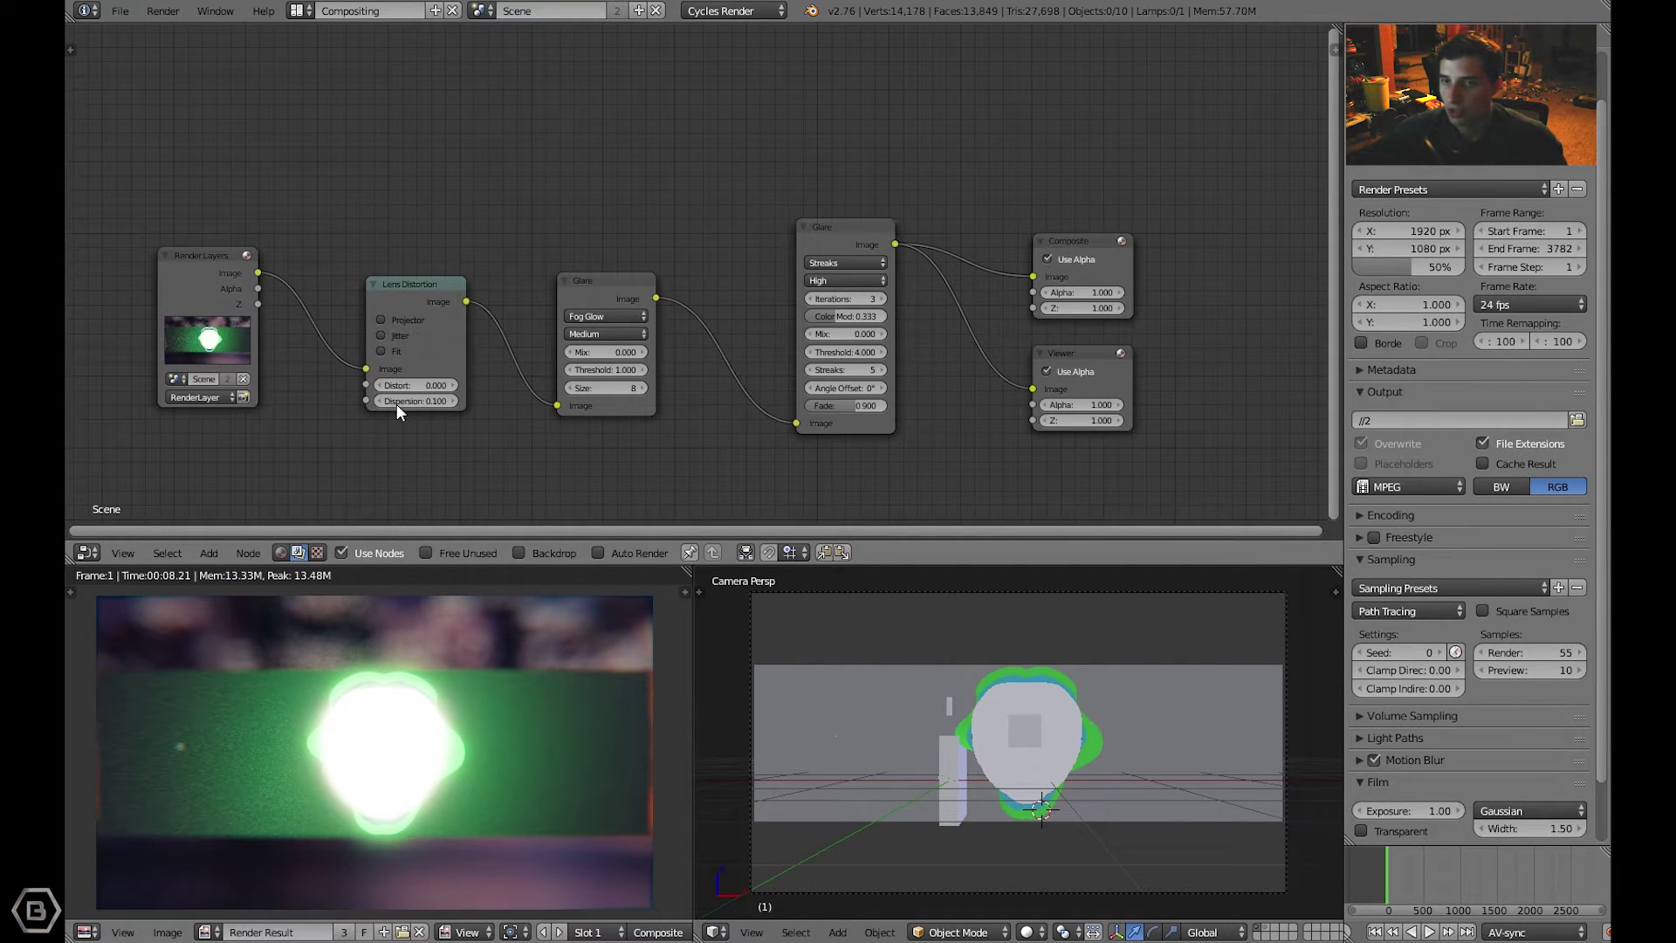
click(236, 274)
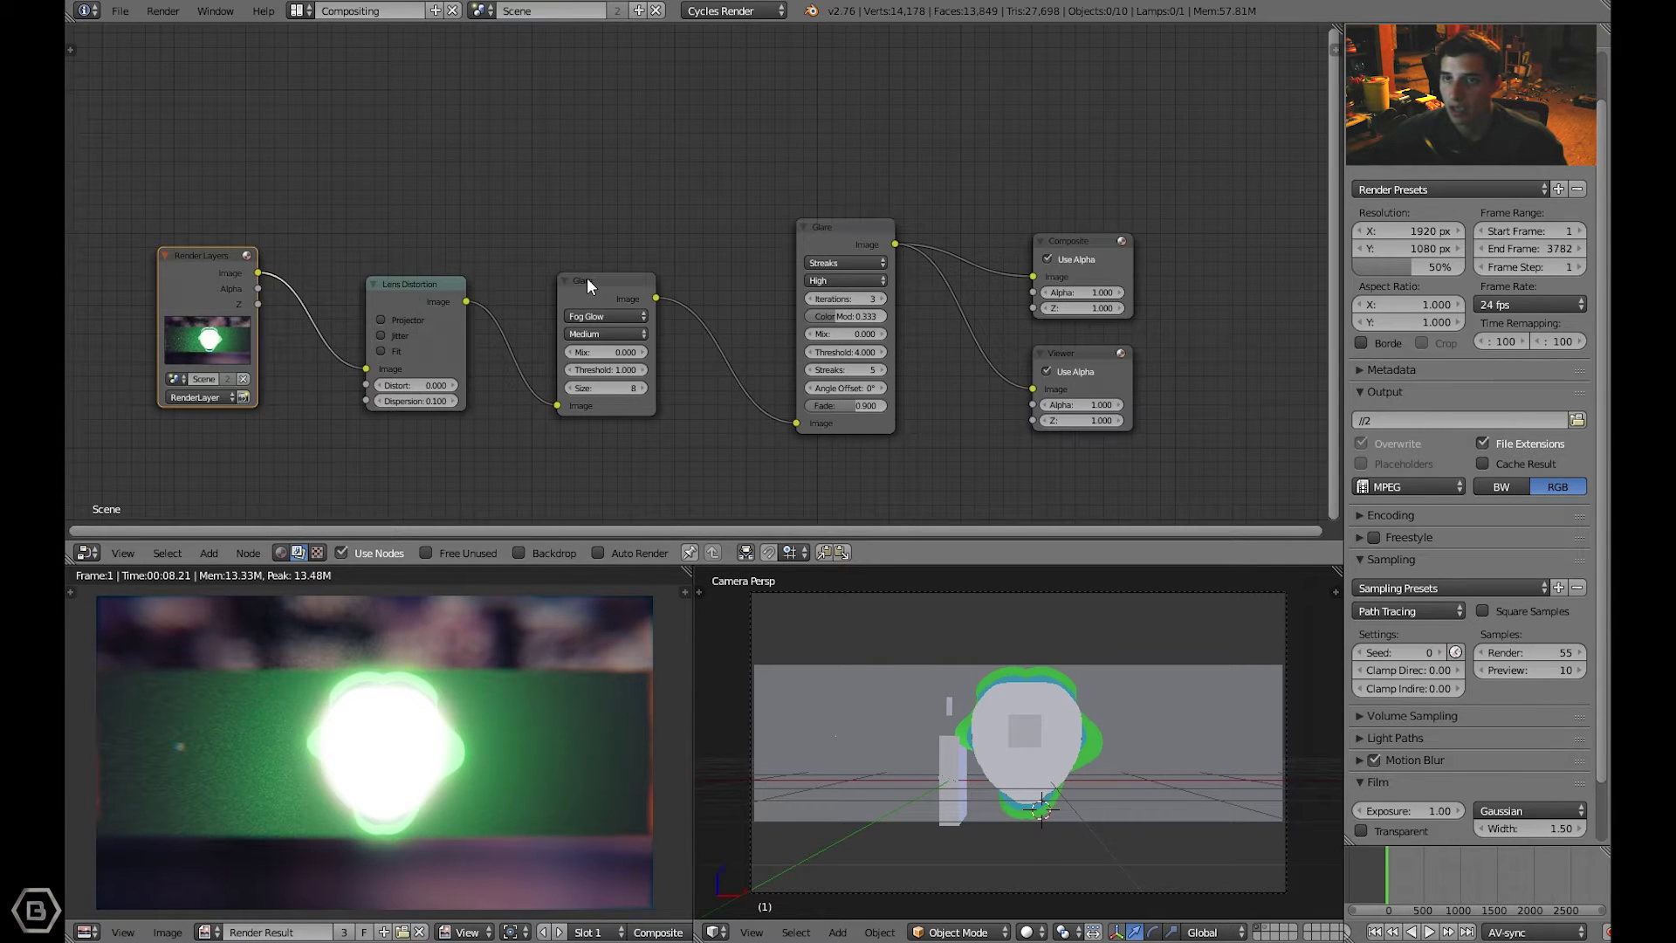
click(414, 285)
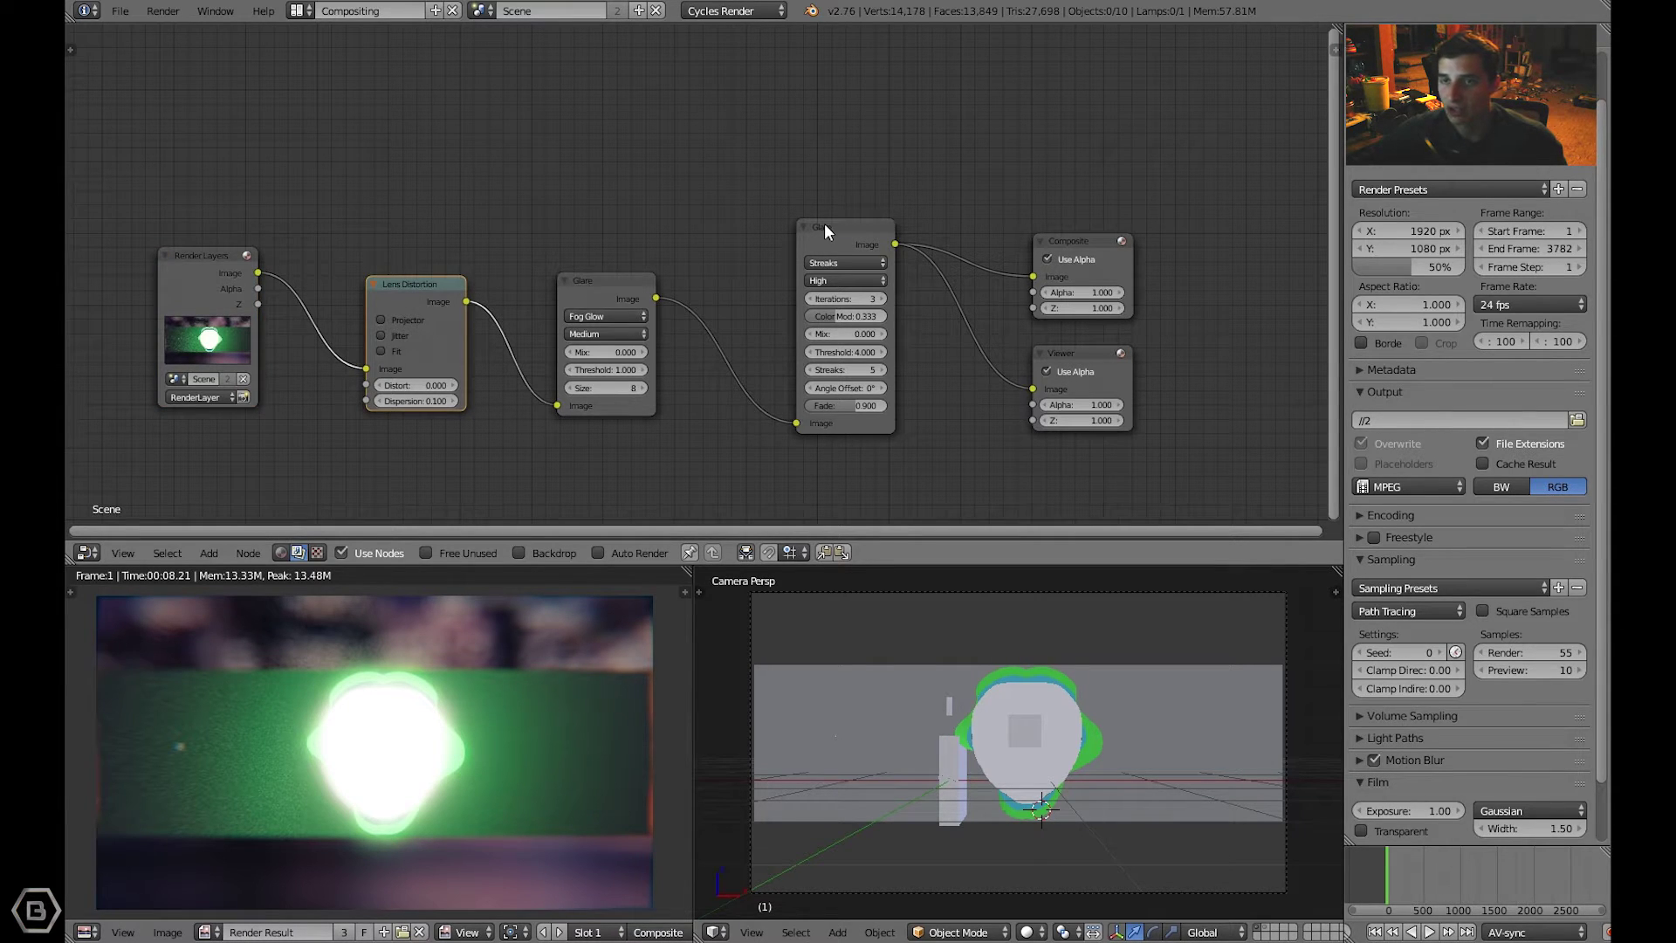
key(shift+l)
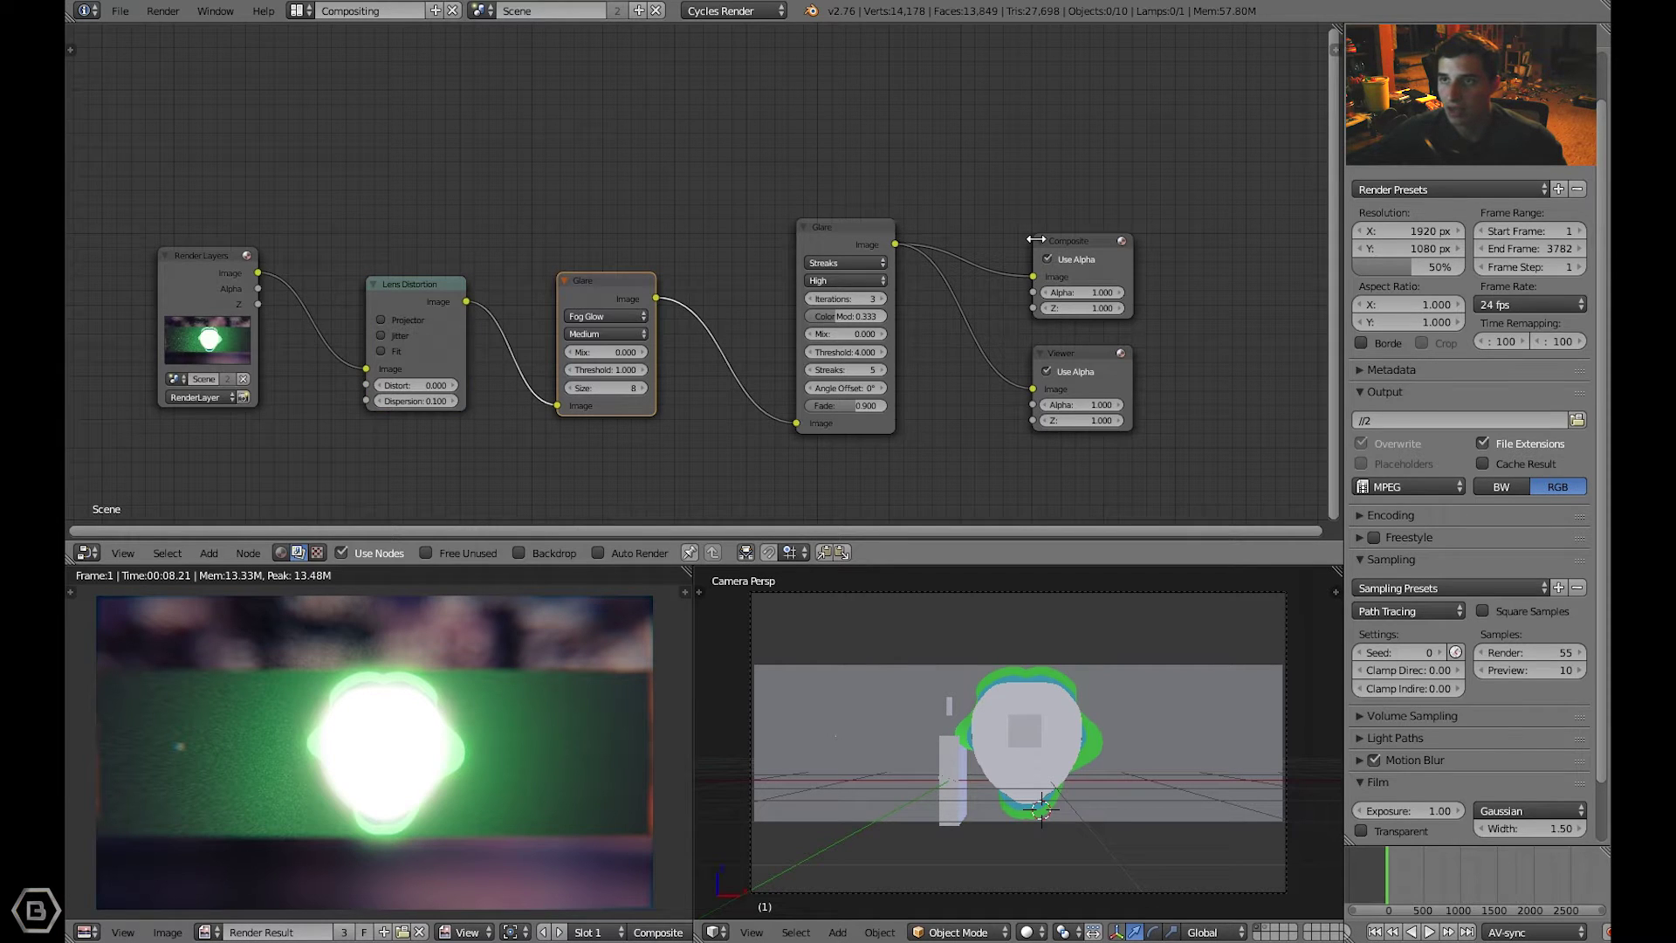
key(shift+l)
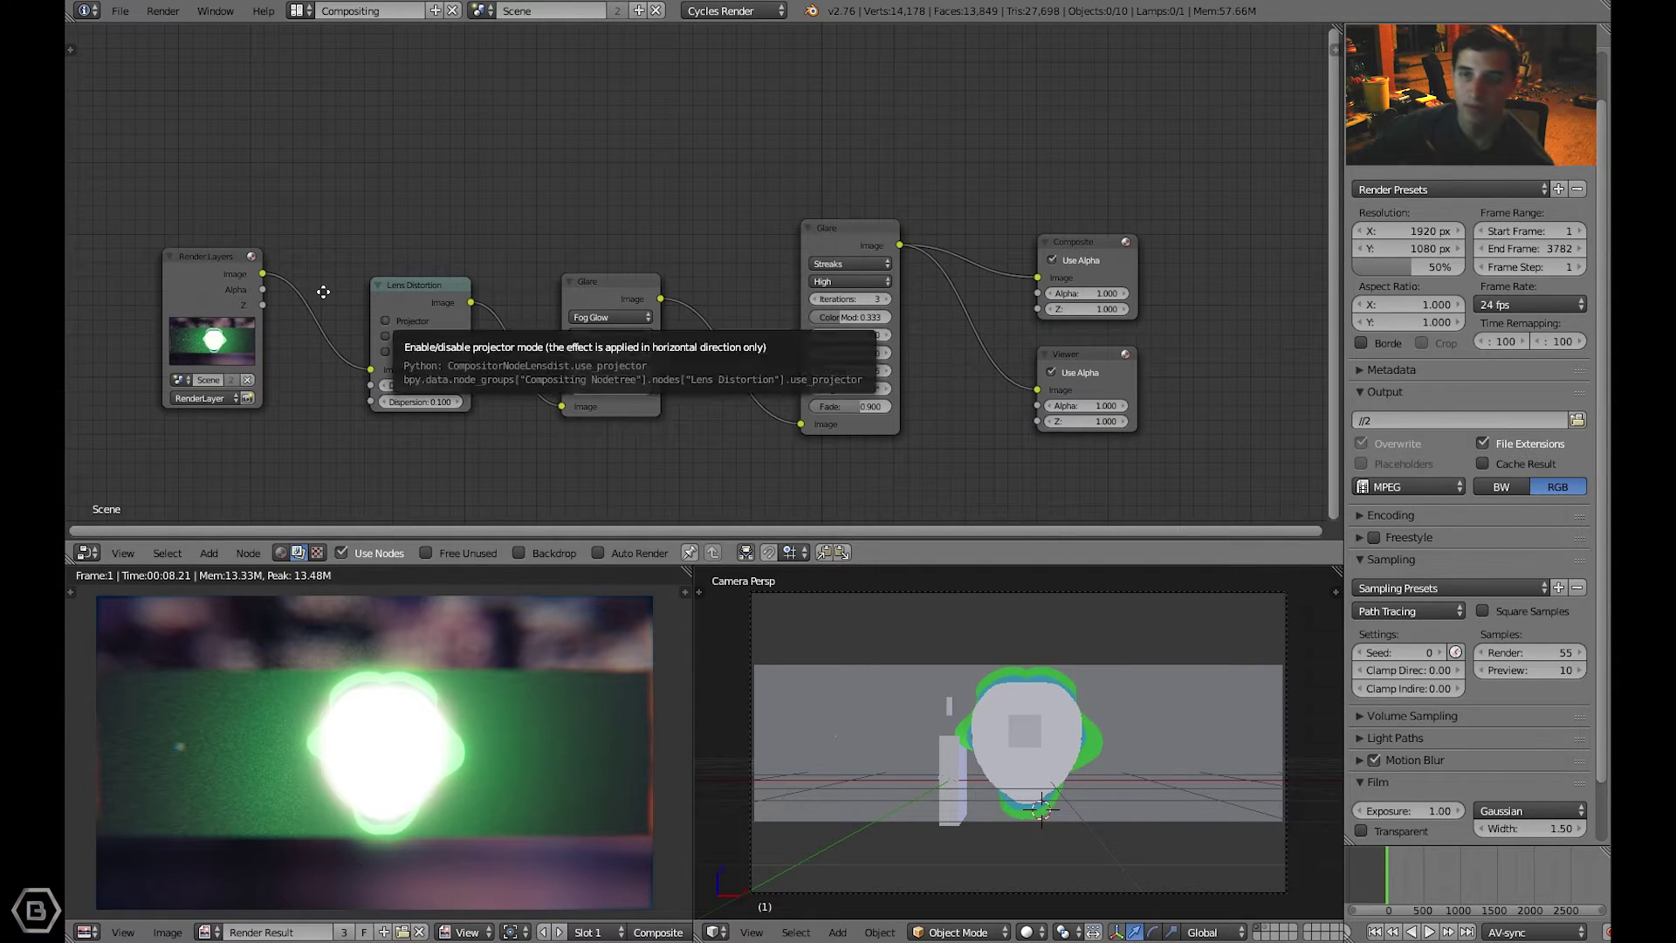
middle_drag(329, 262, 260, 313)
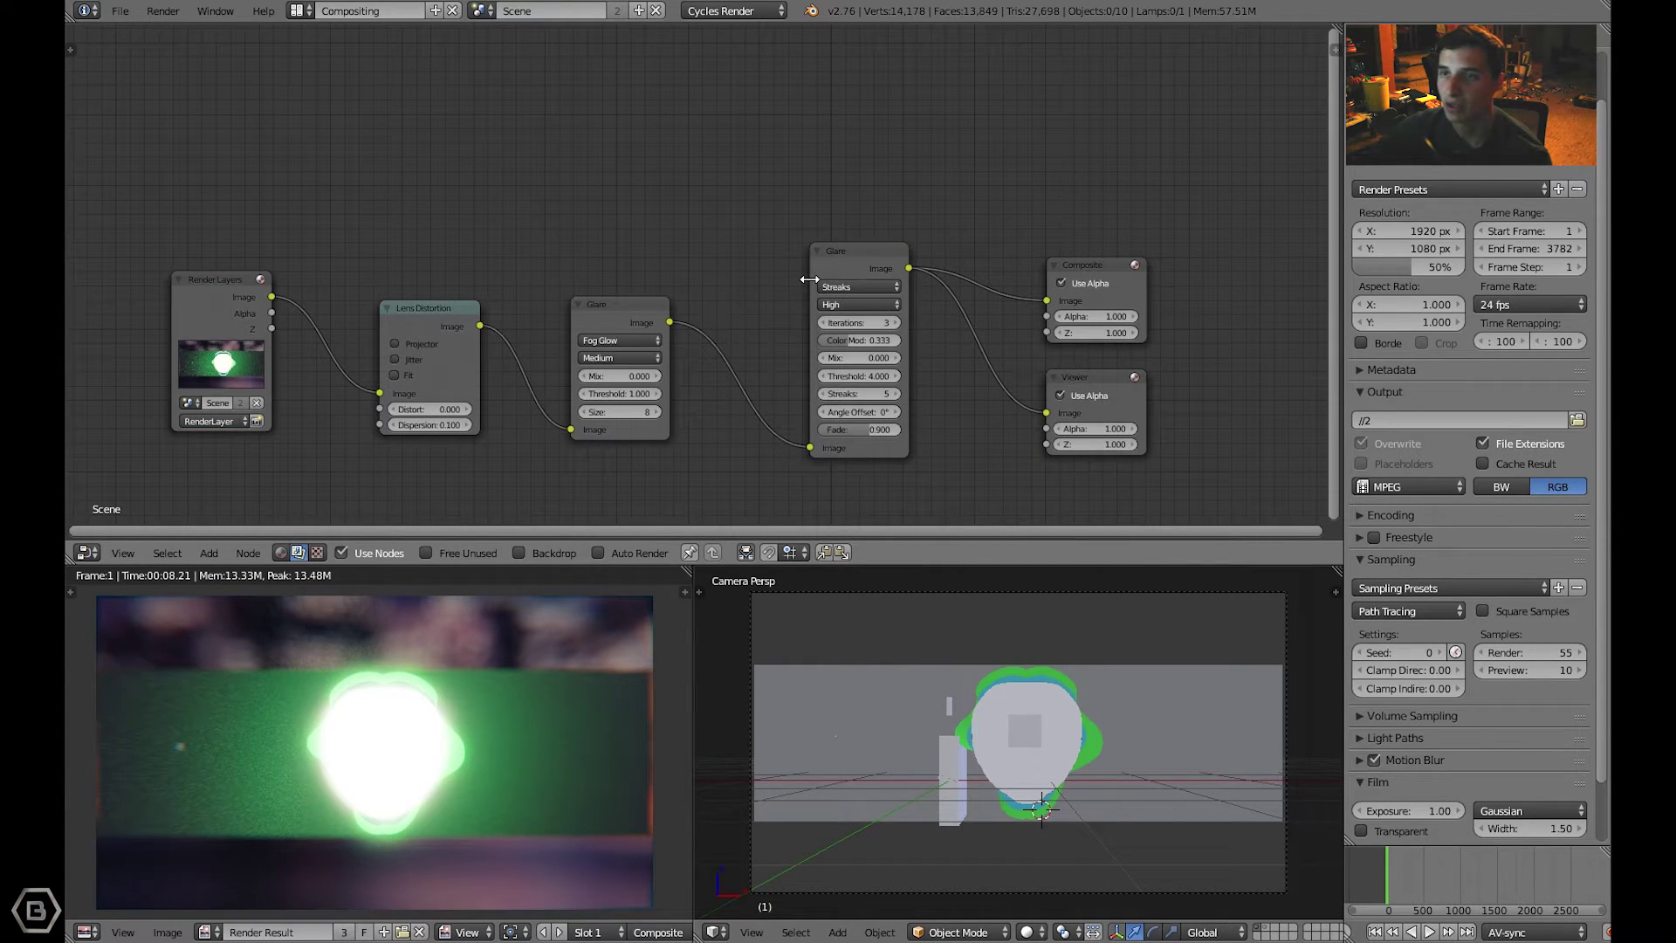
middle_drag(731, 275, 733, 316)
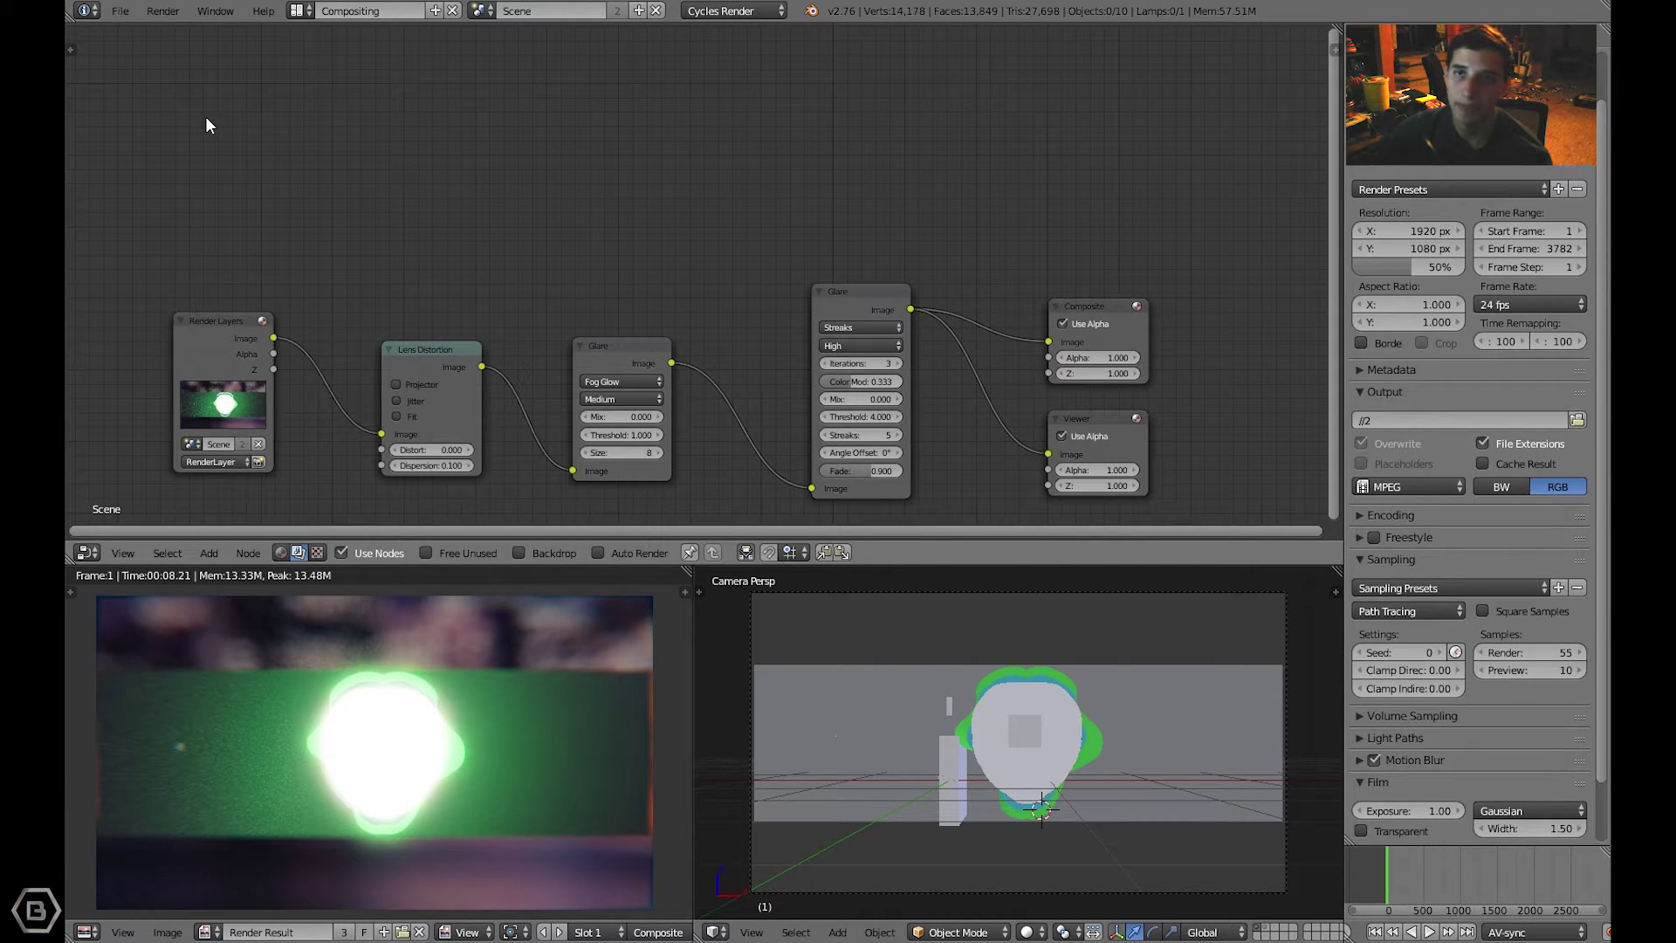
- Search the add-node list for 'render', then cancel without adding a node
key(shift+a)
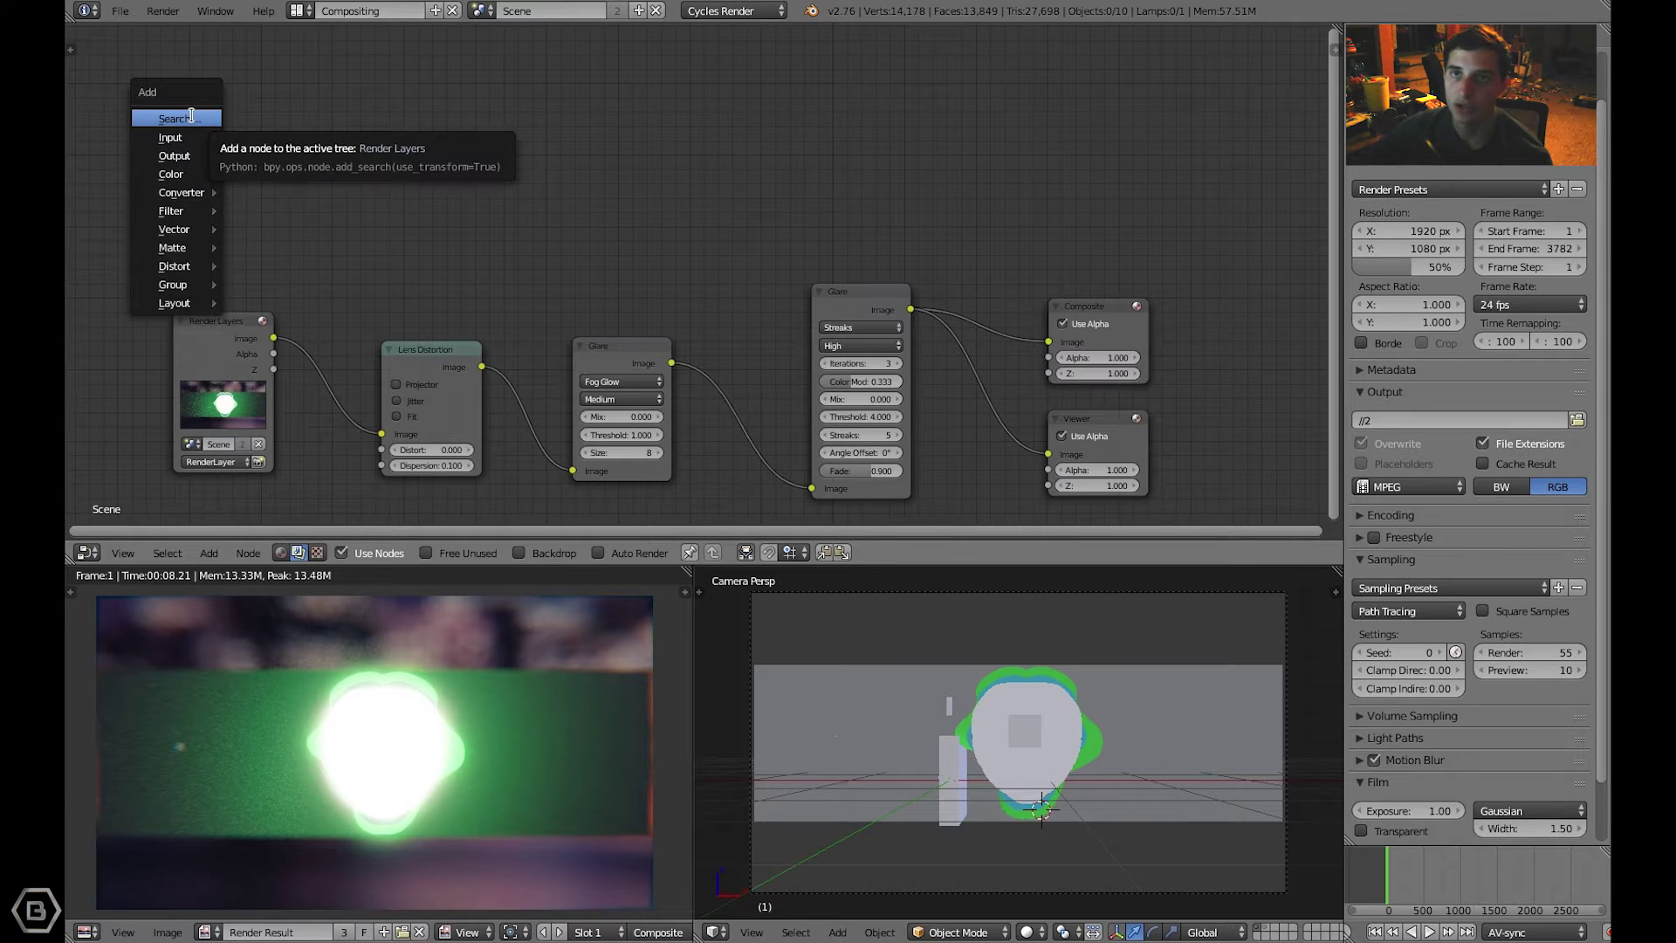
click(191, 117)
key(Escape)
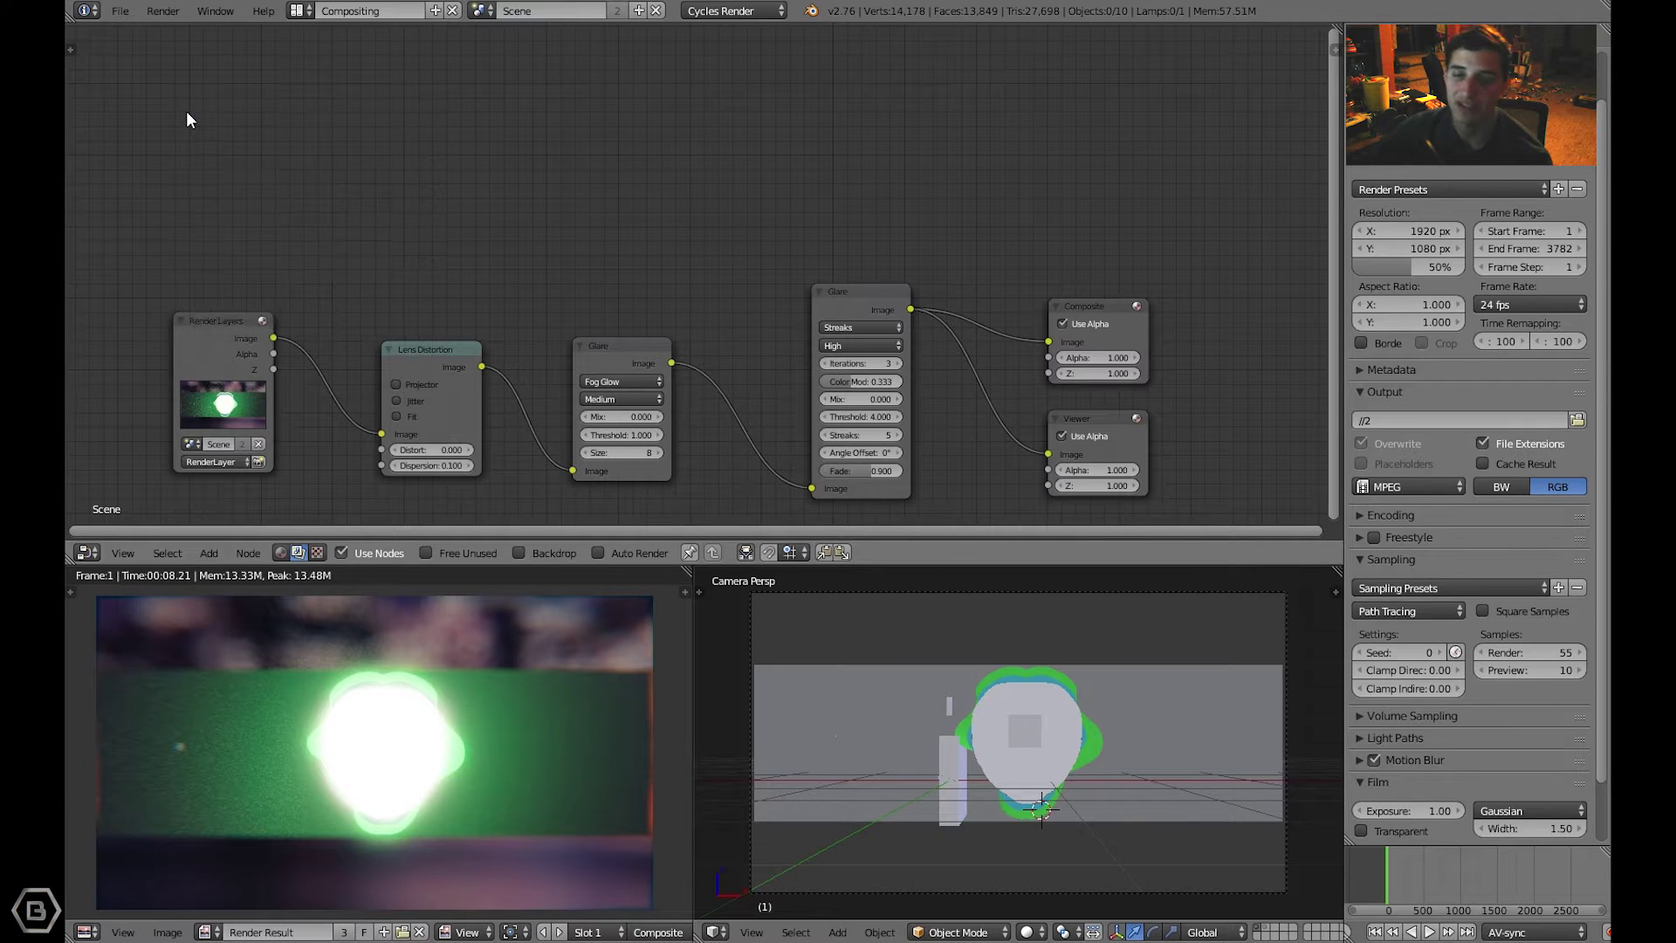
key(shift+a)
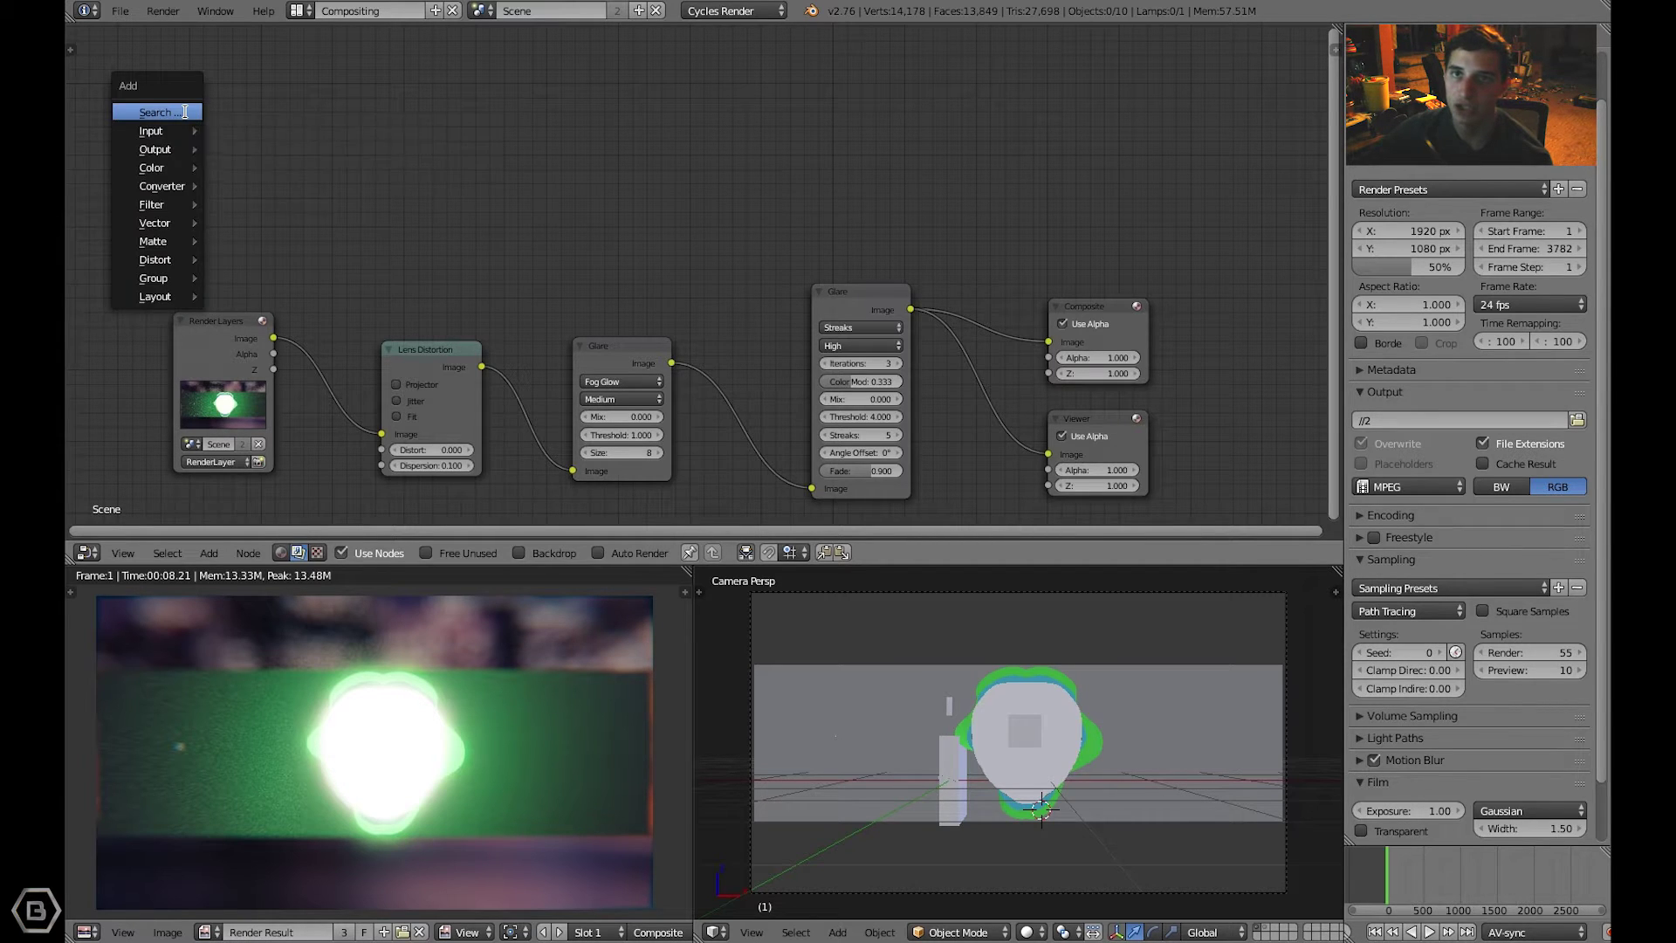
click(186, 111)
text(remd)
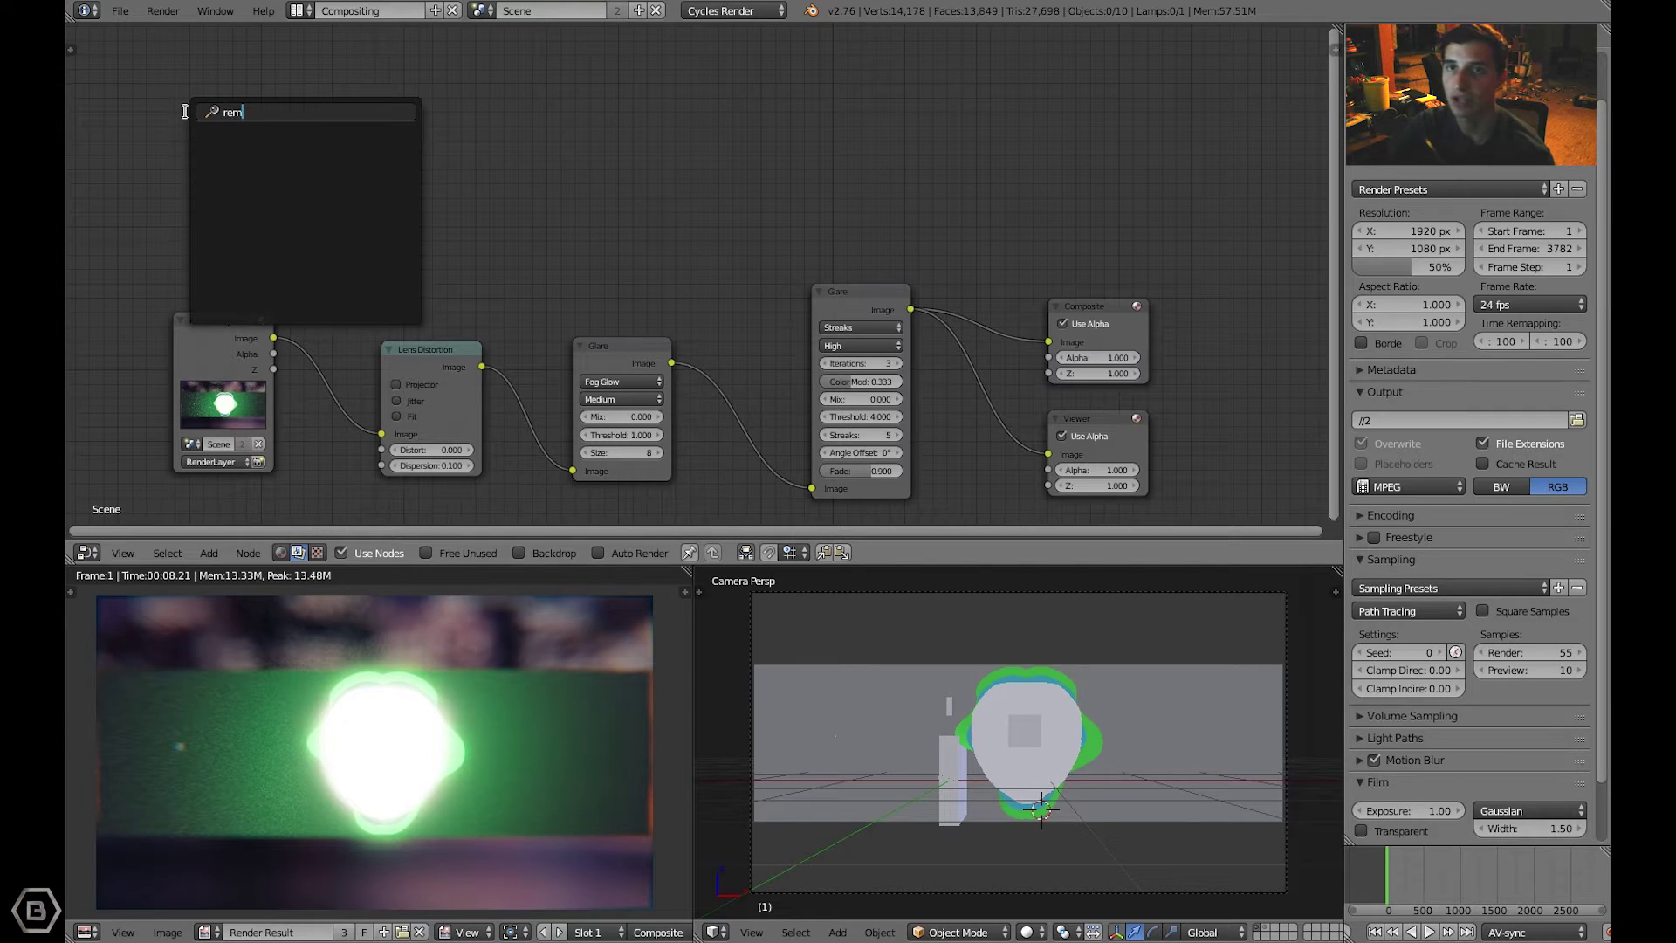
key(BackSpace)
key(BackSpace)
text(nder)
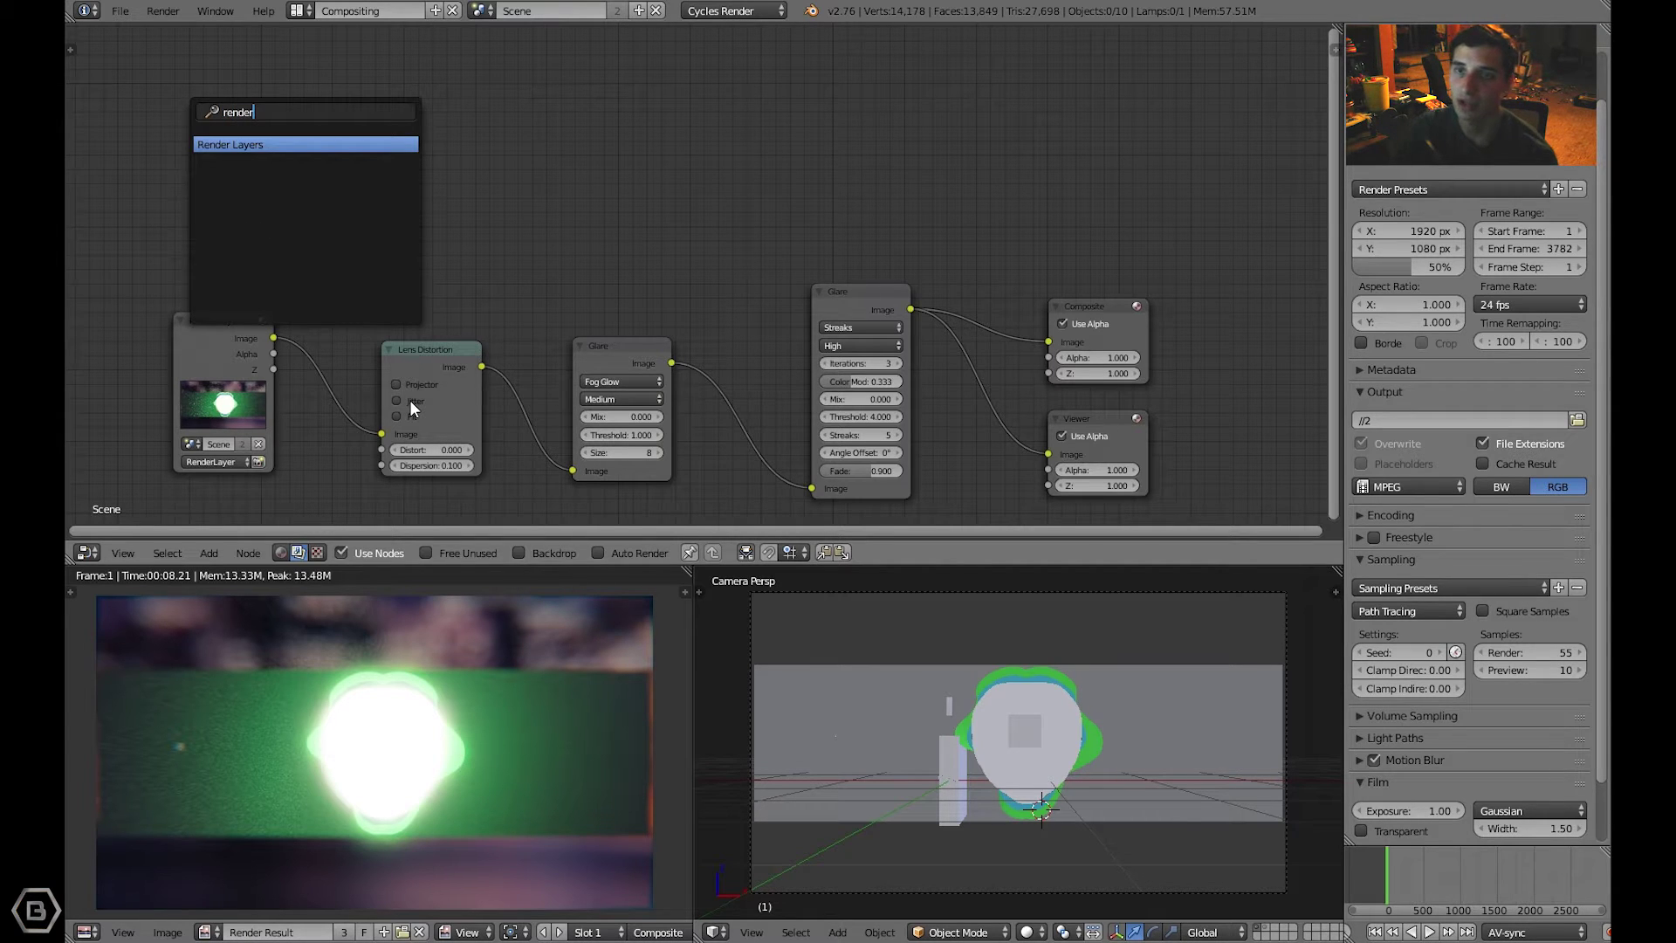
key(Escape)
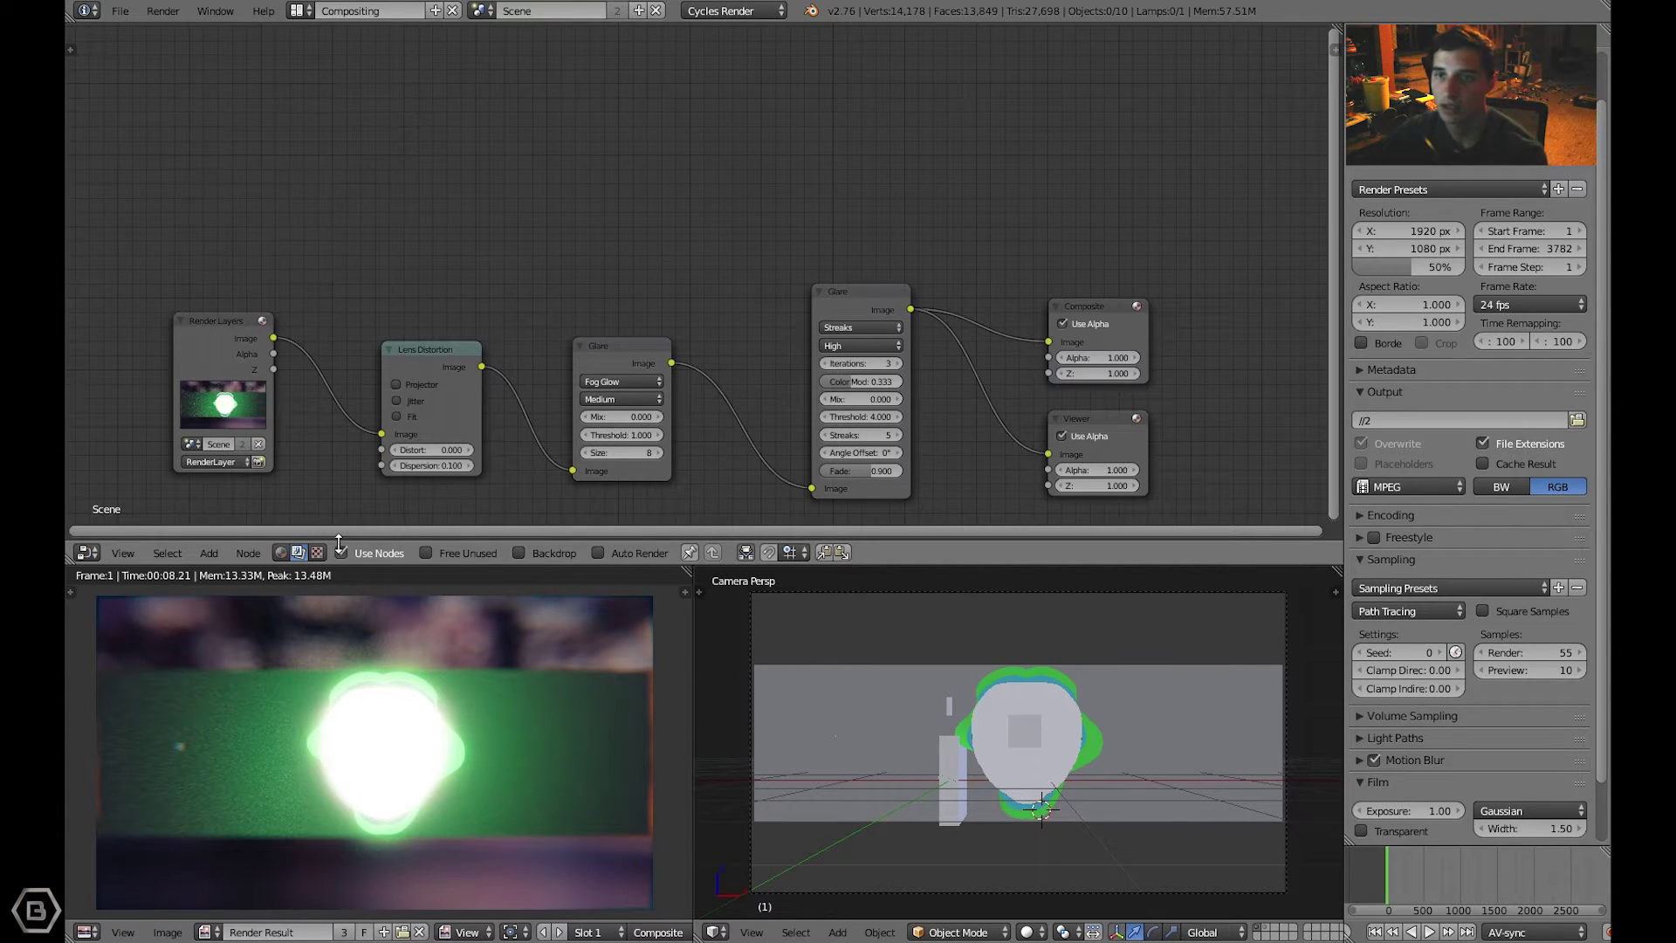
- Uncheck Use Nodes and cycle through the Shader and Texture trees, ending back on Compositing
click(341, 552)
click(283, 552)
click(297, 552)
click(283, 552)
click(297, 552)
click(283, 551)
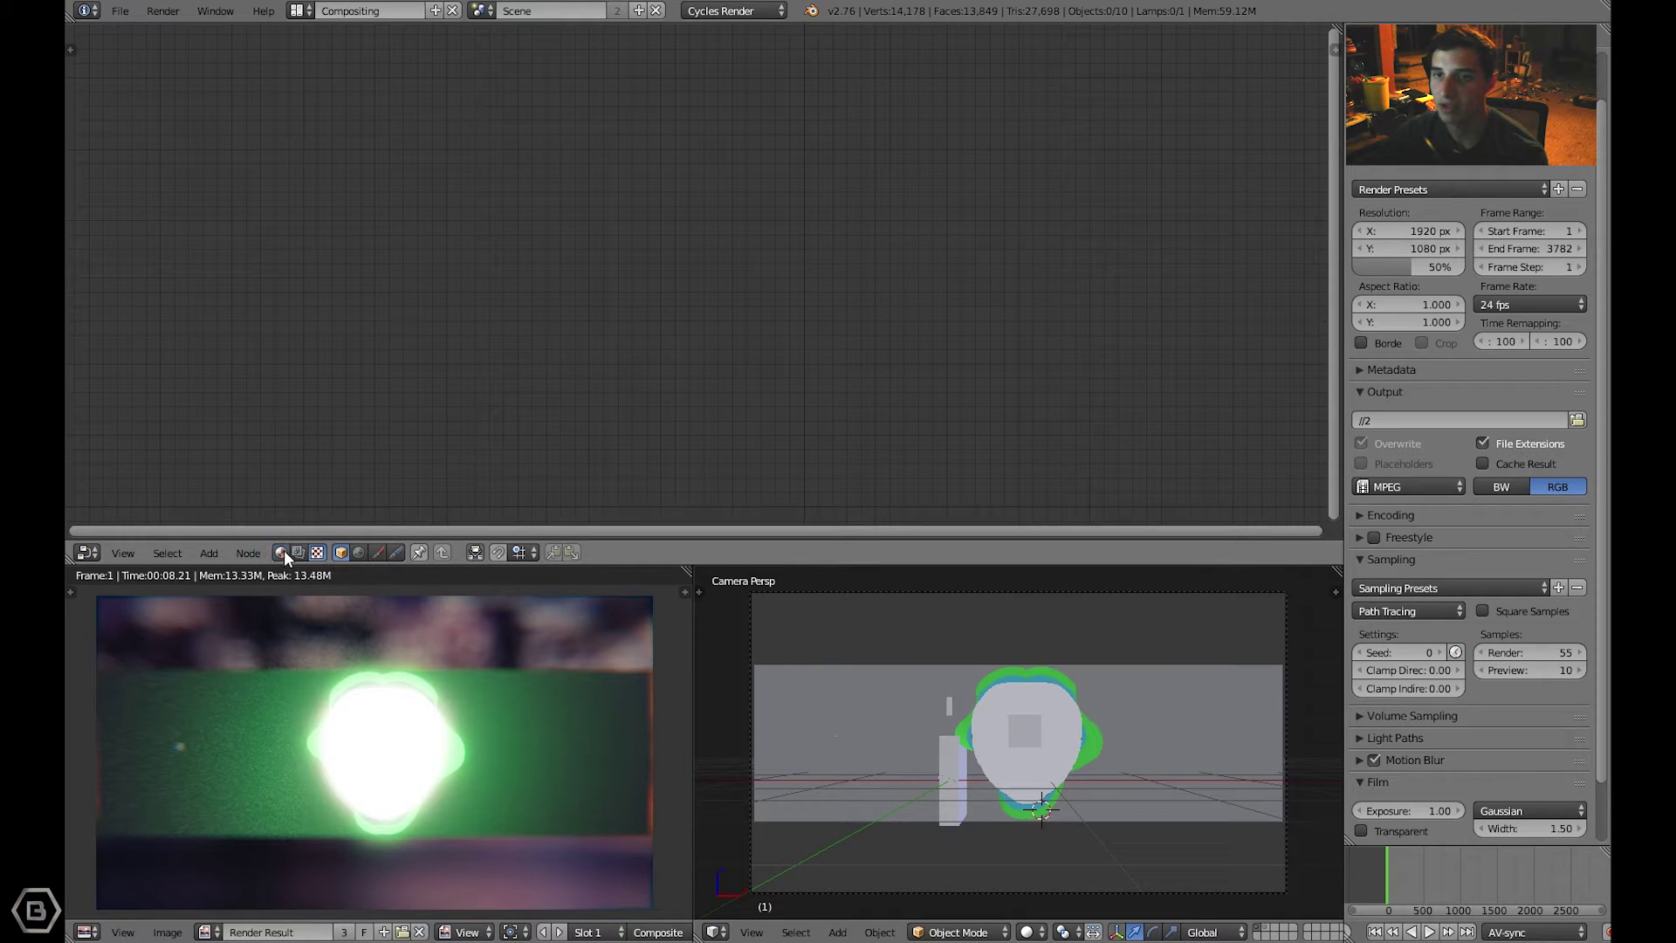
click(297, 552)
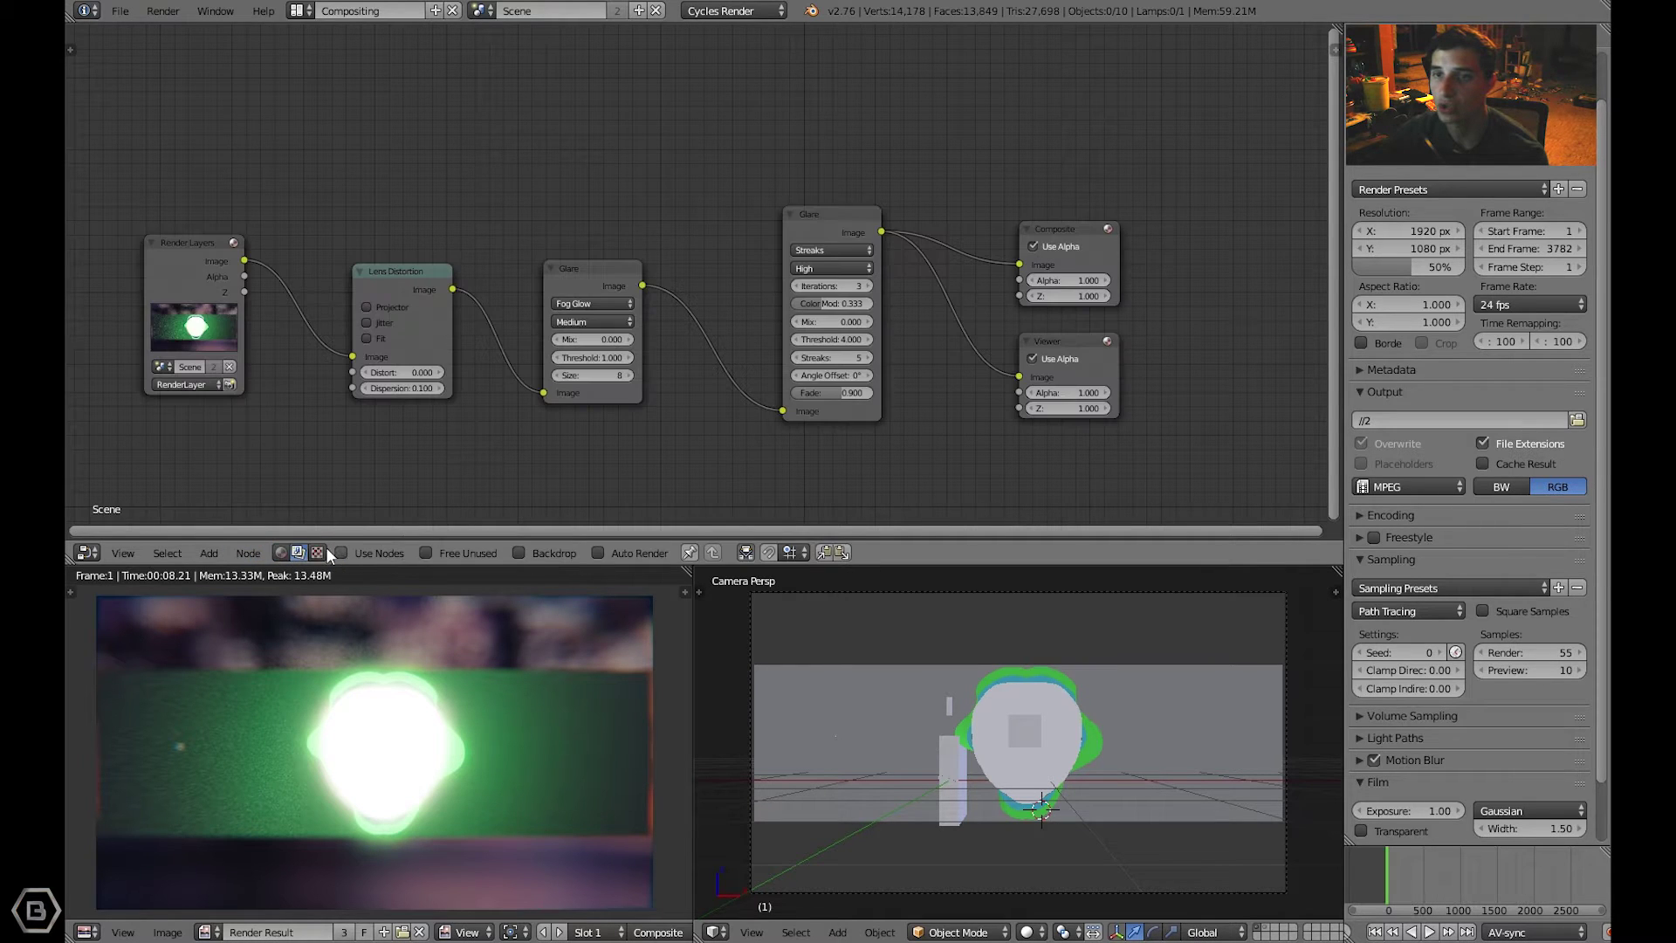
click(317, 552)
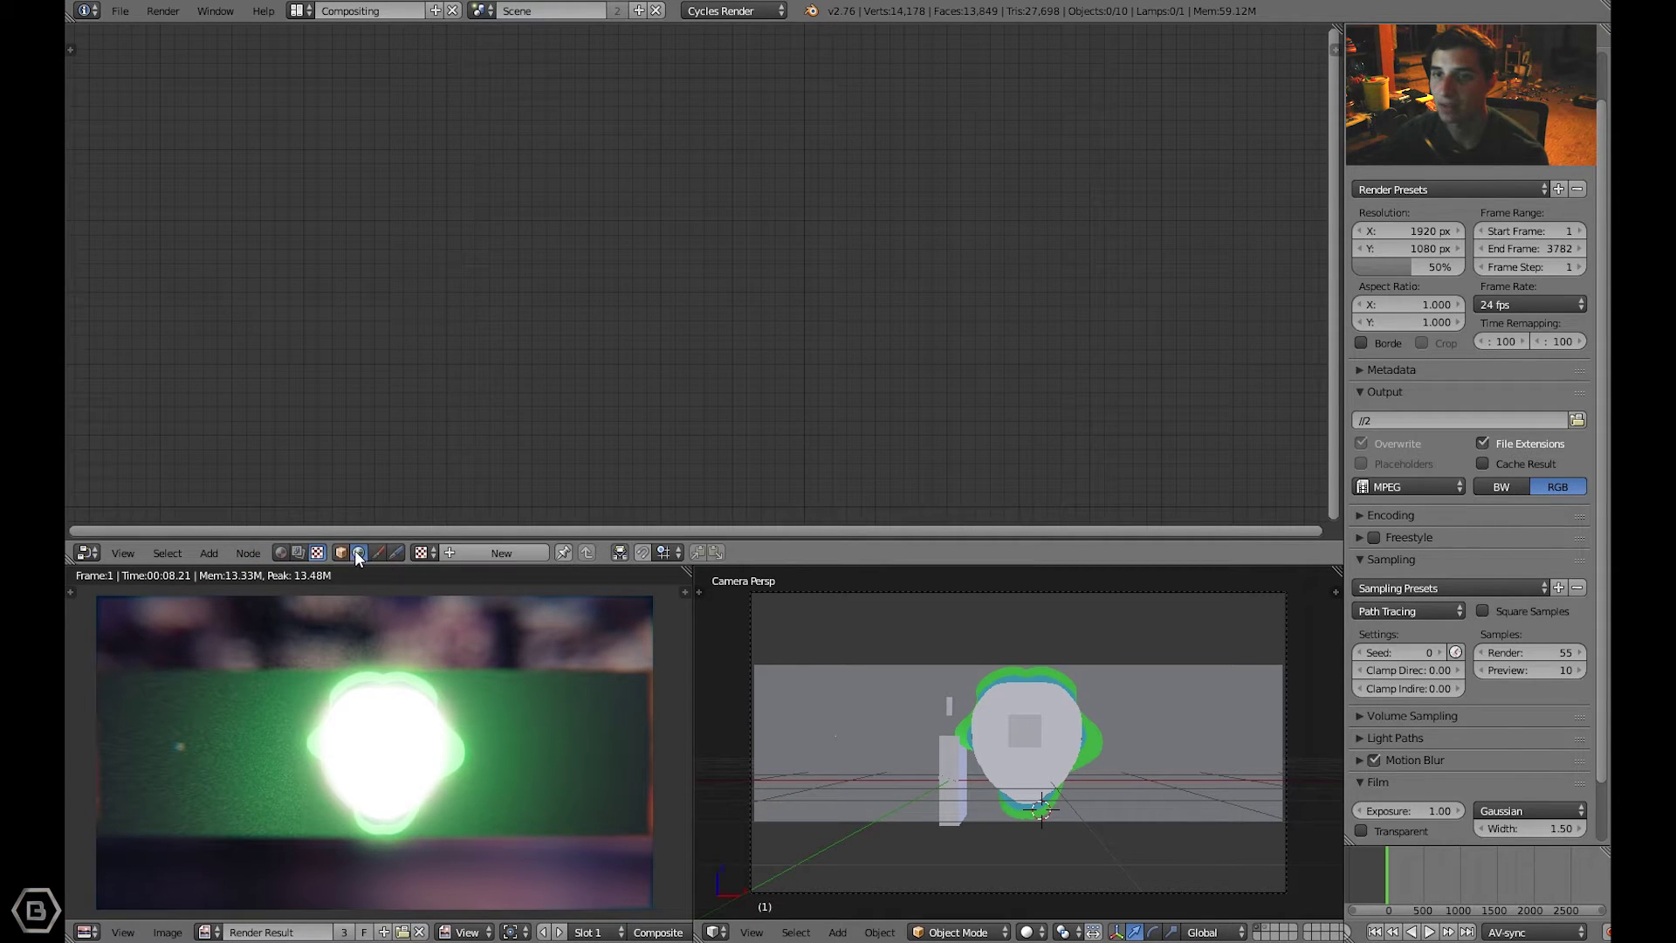
click(298, 552)
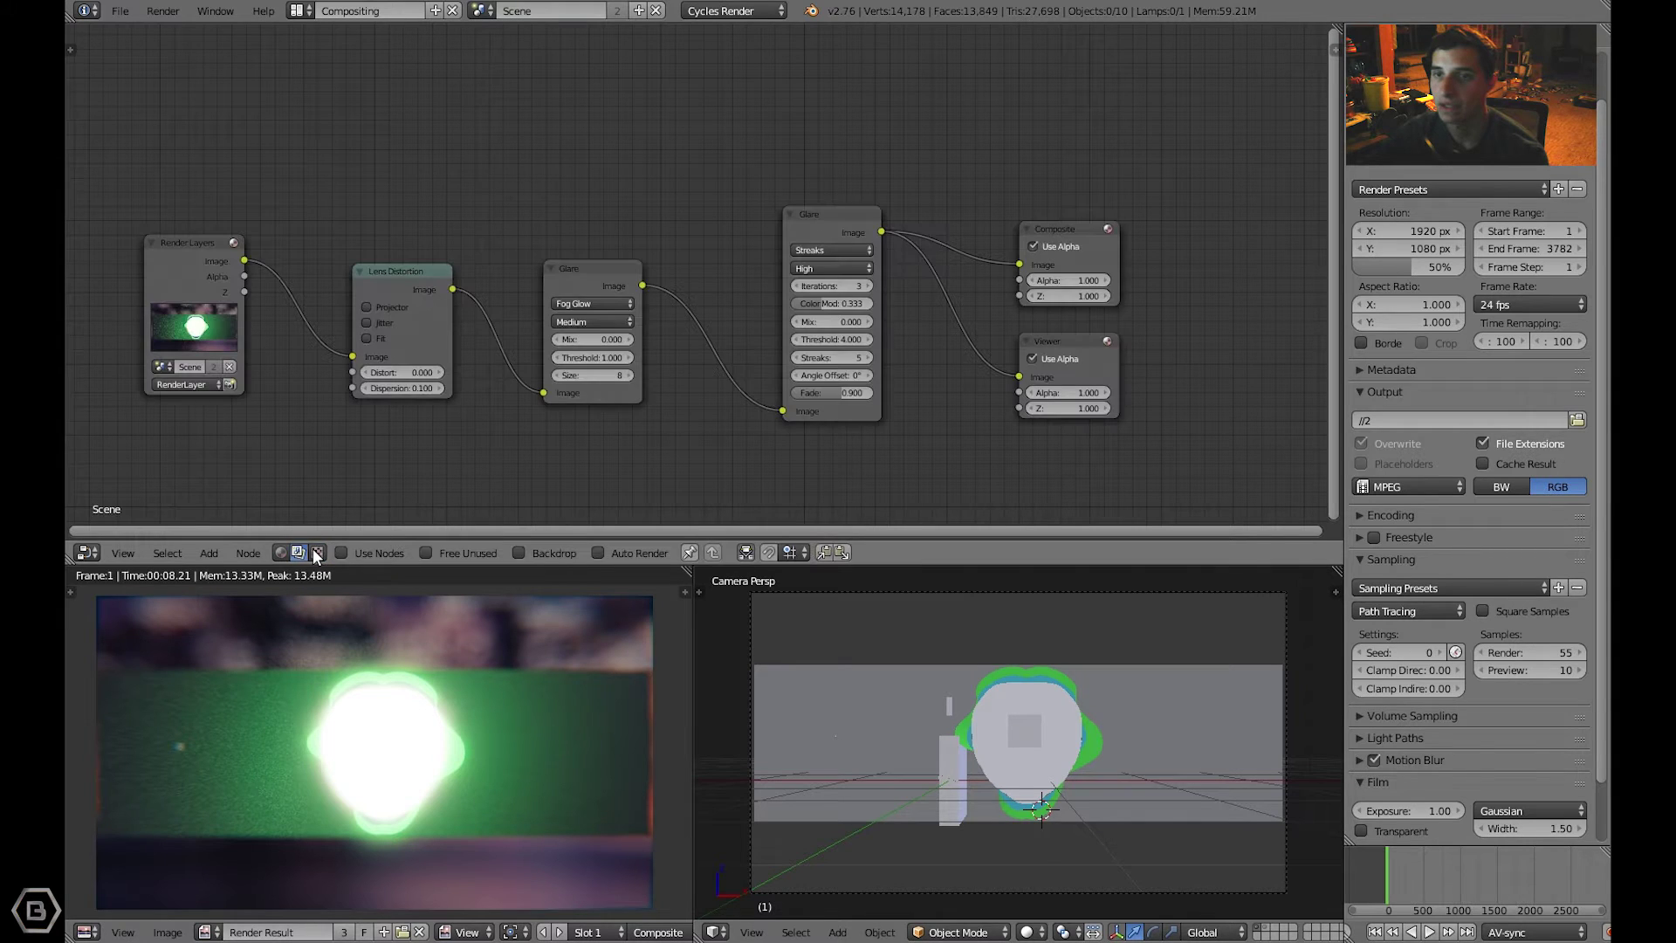
- Turn on Backdrop so the render image shows behind the nodes
middle_drag(486, 445, 539, 415)
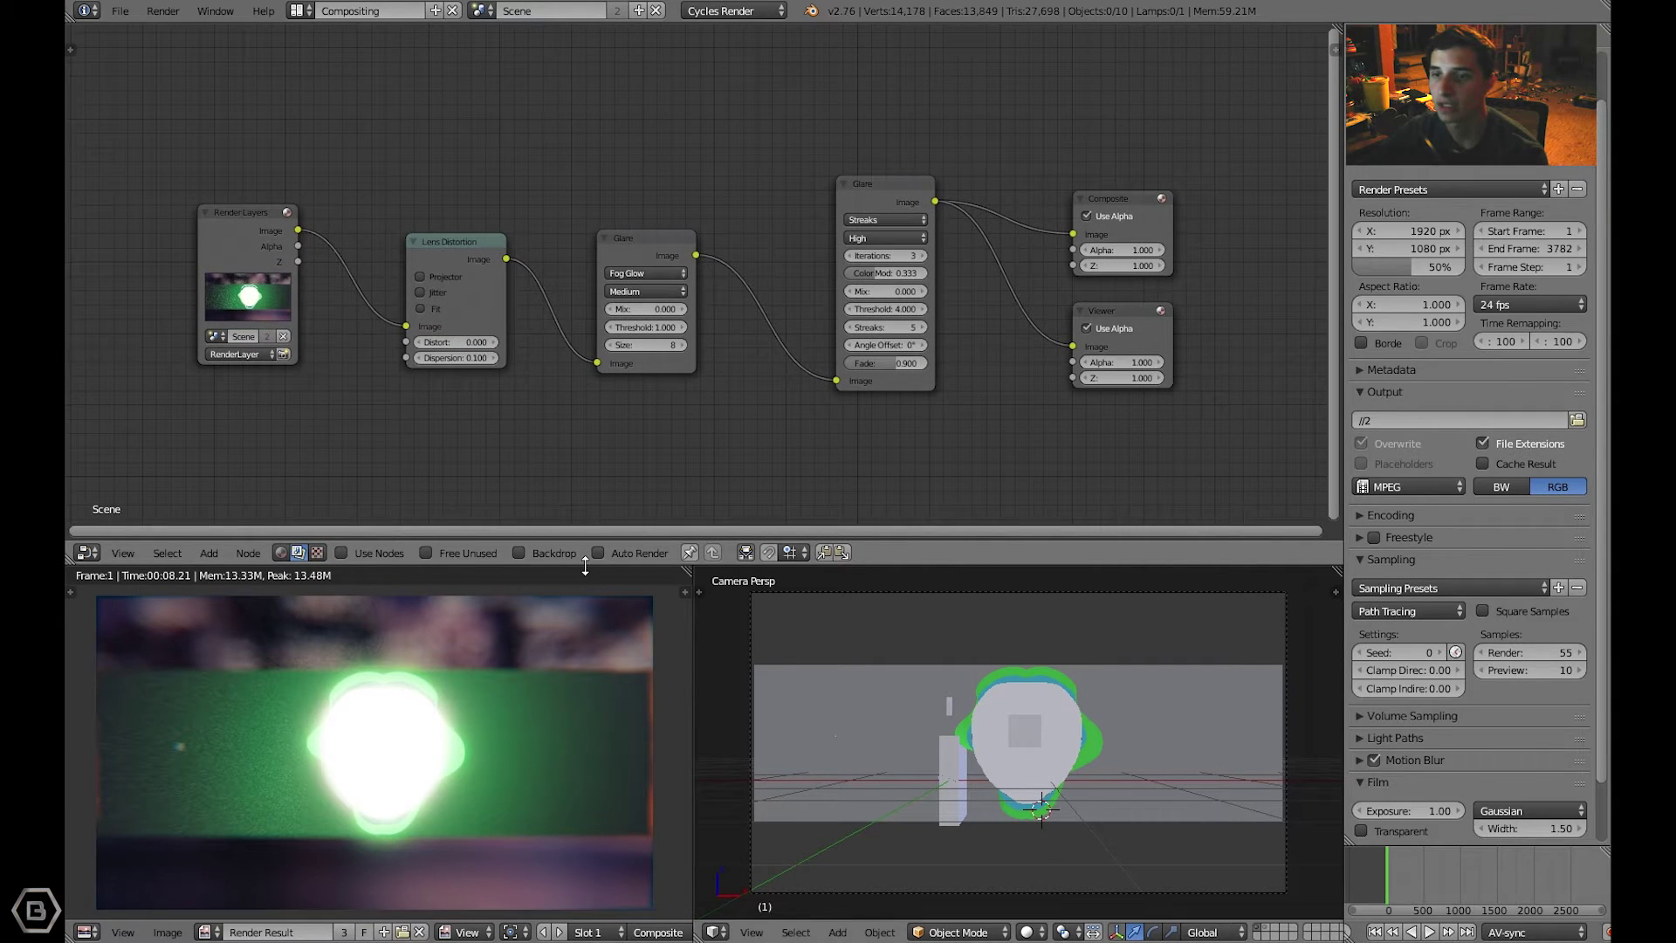
click(536, 552)
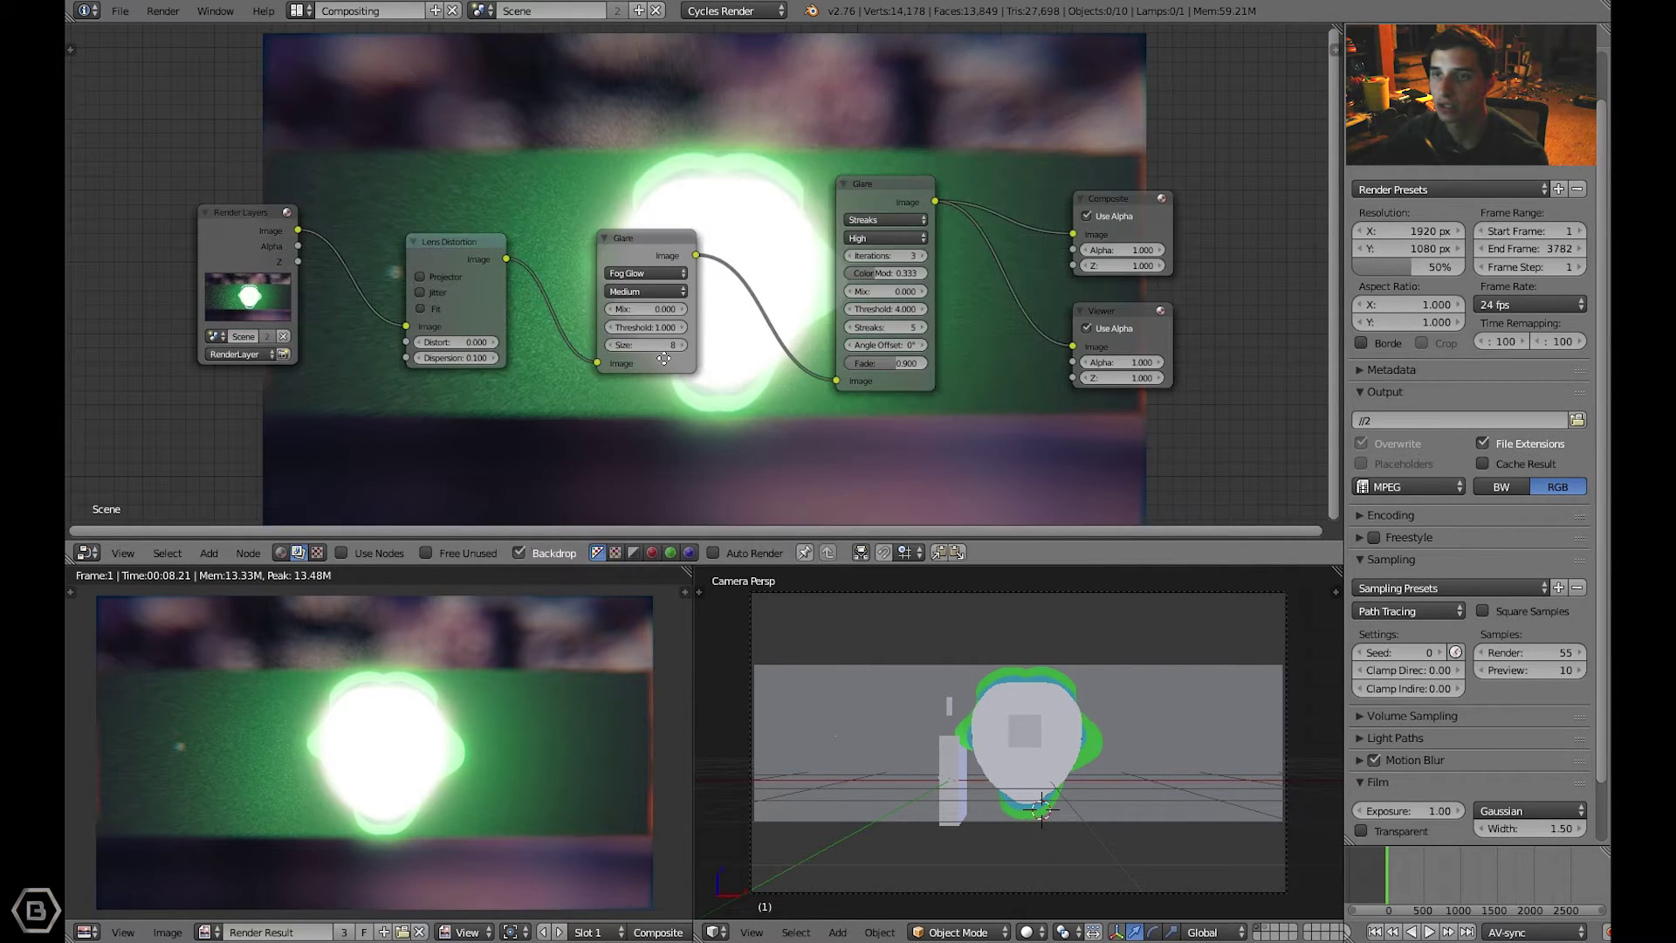
middle_drag(665, 358, 712, 368)
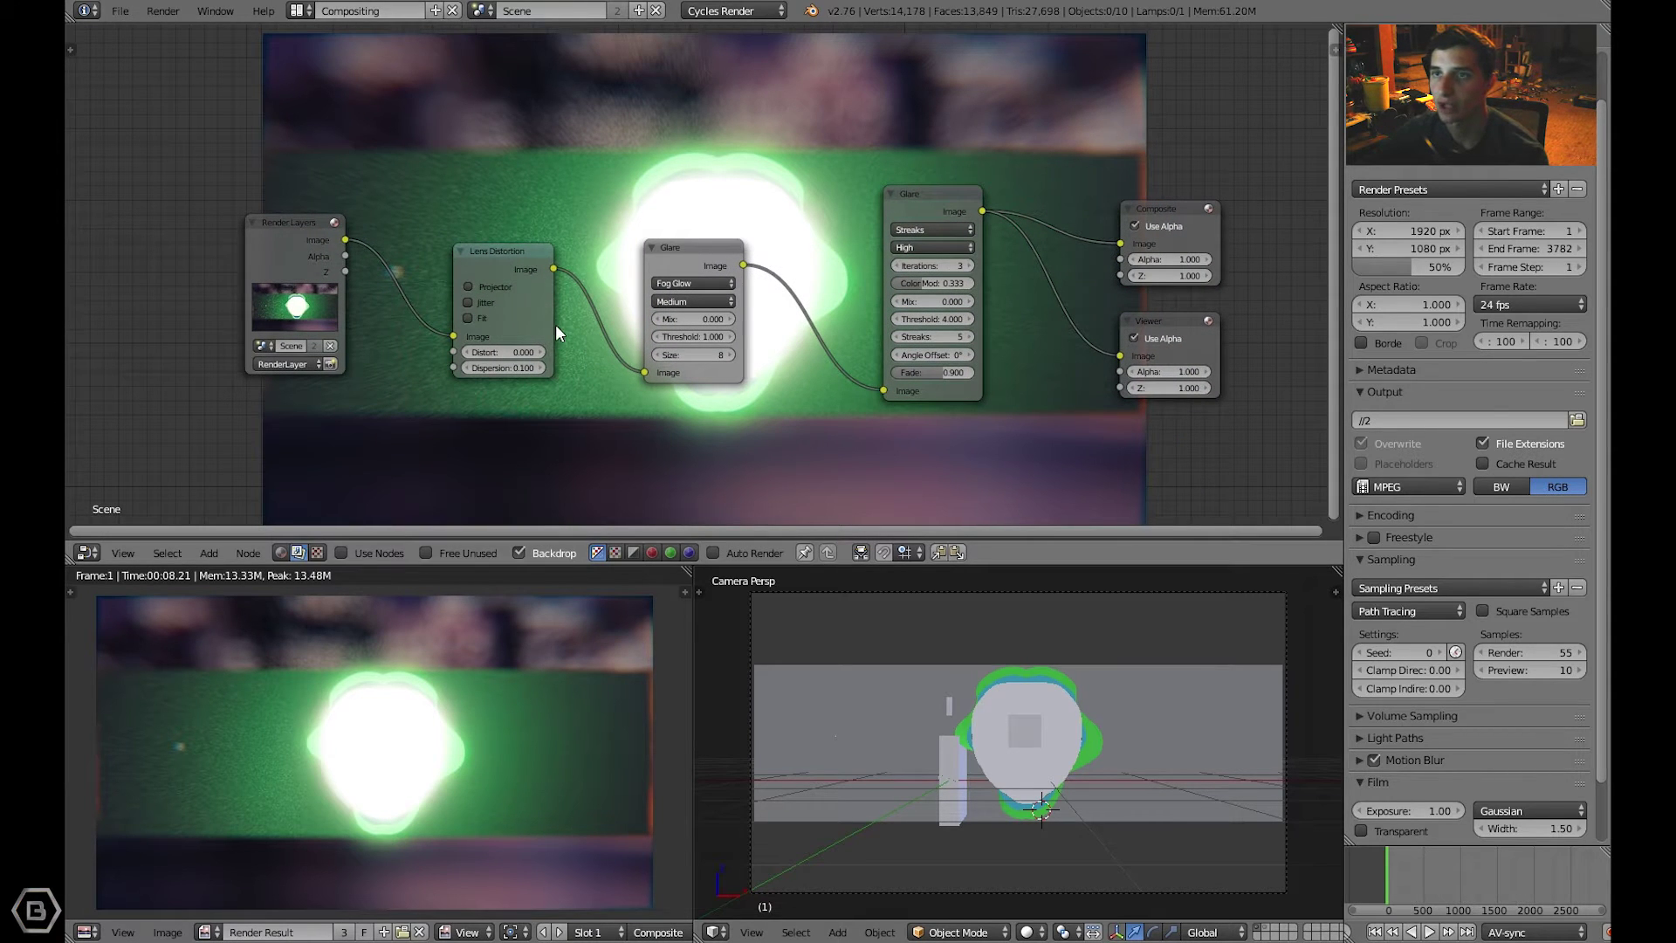
middle_drag(743, 355, 642, 356)
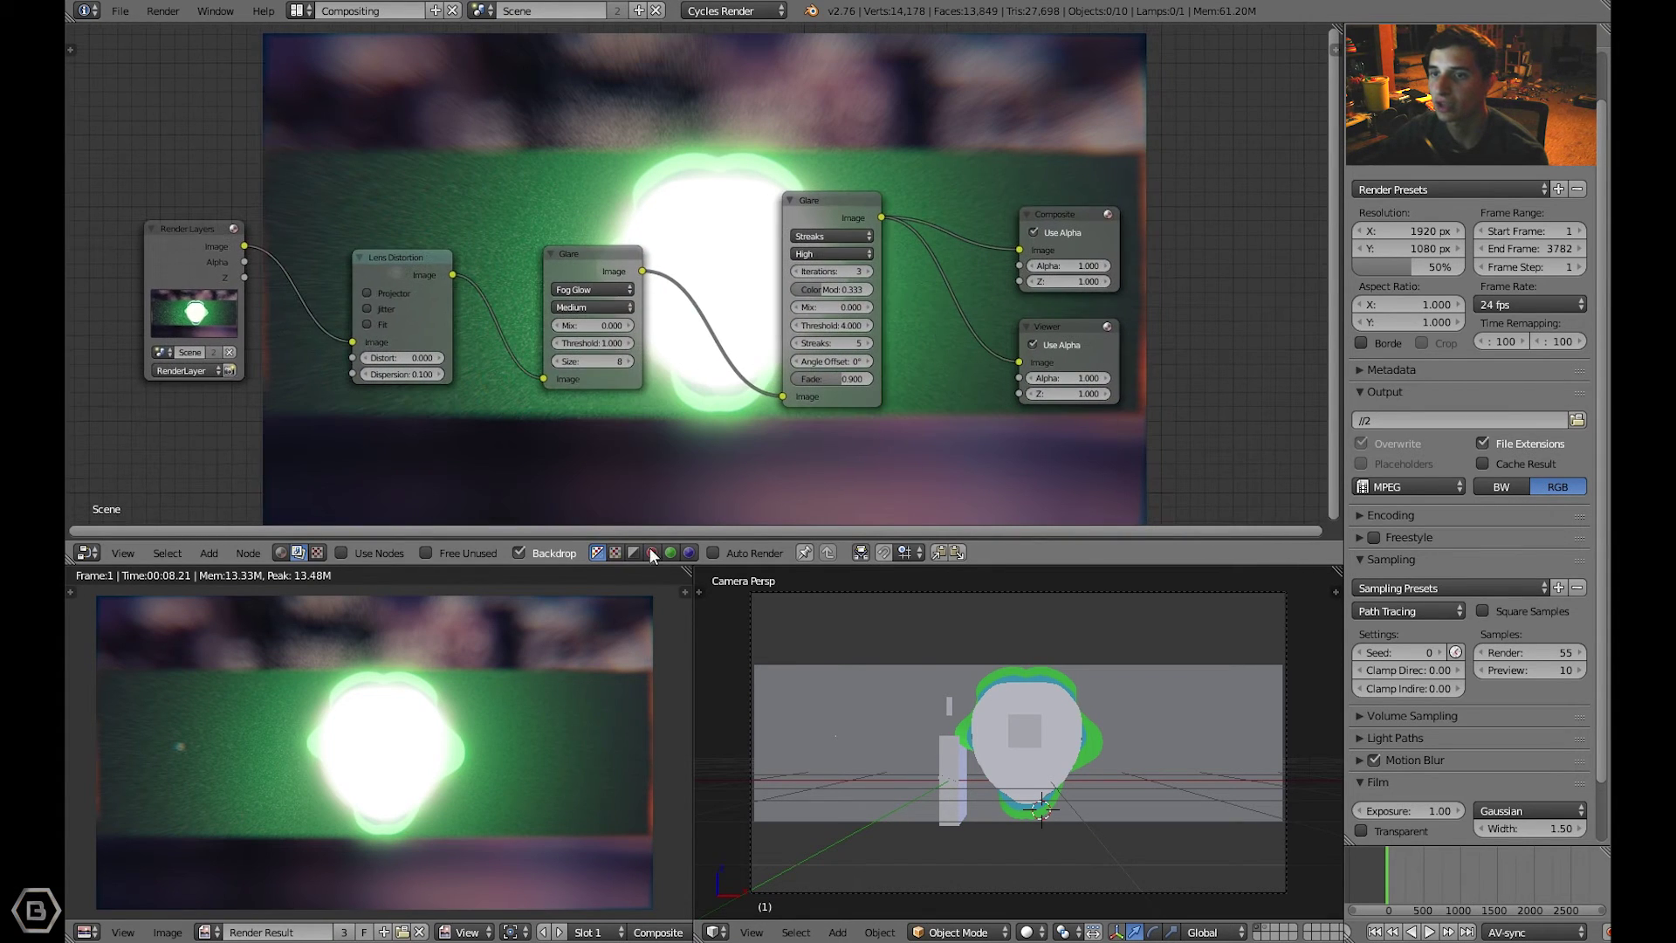
- Join the Image Editor and 3D View areas into the node editor
right_click(694, 608)
click(655, 606)
click(580, 636)
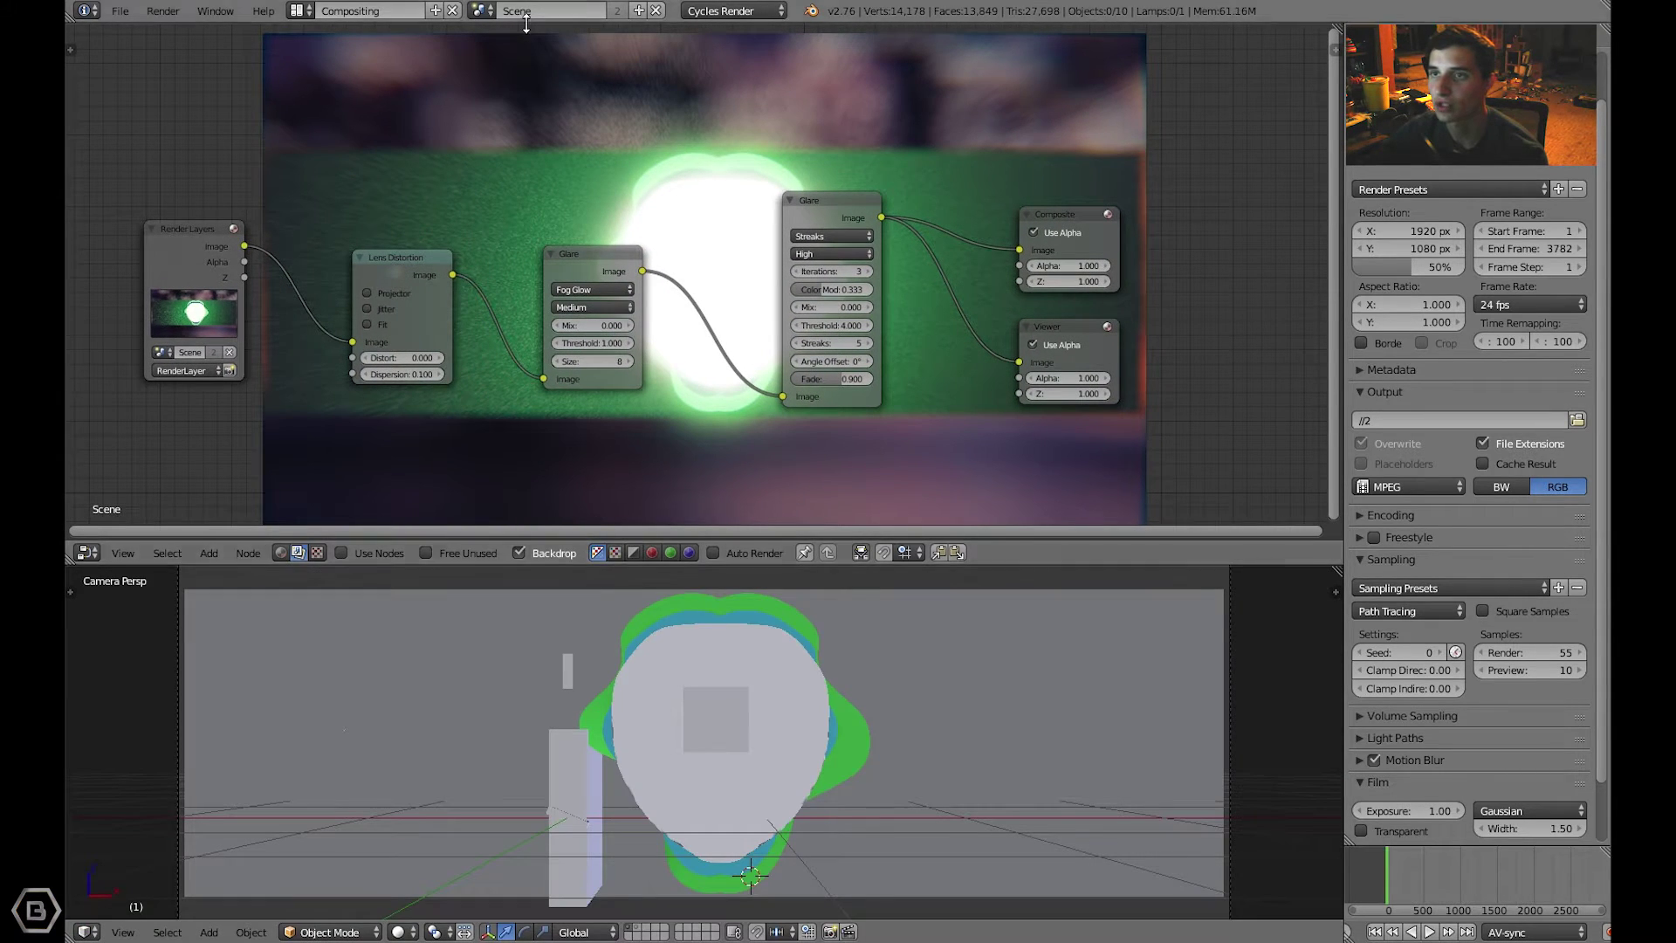
right_click(729, 566)
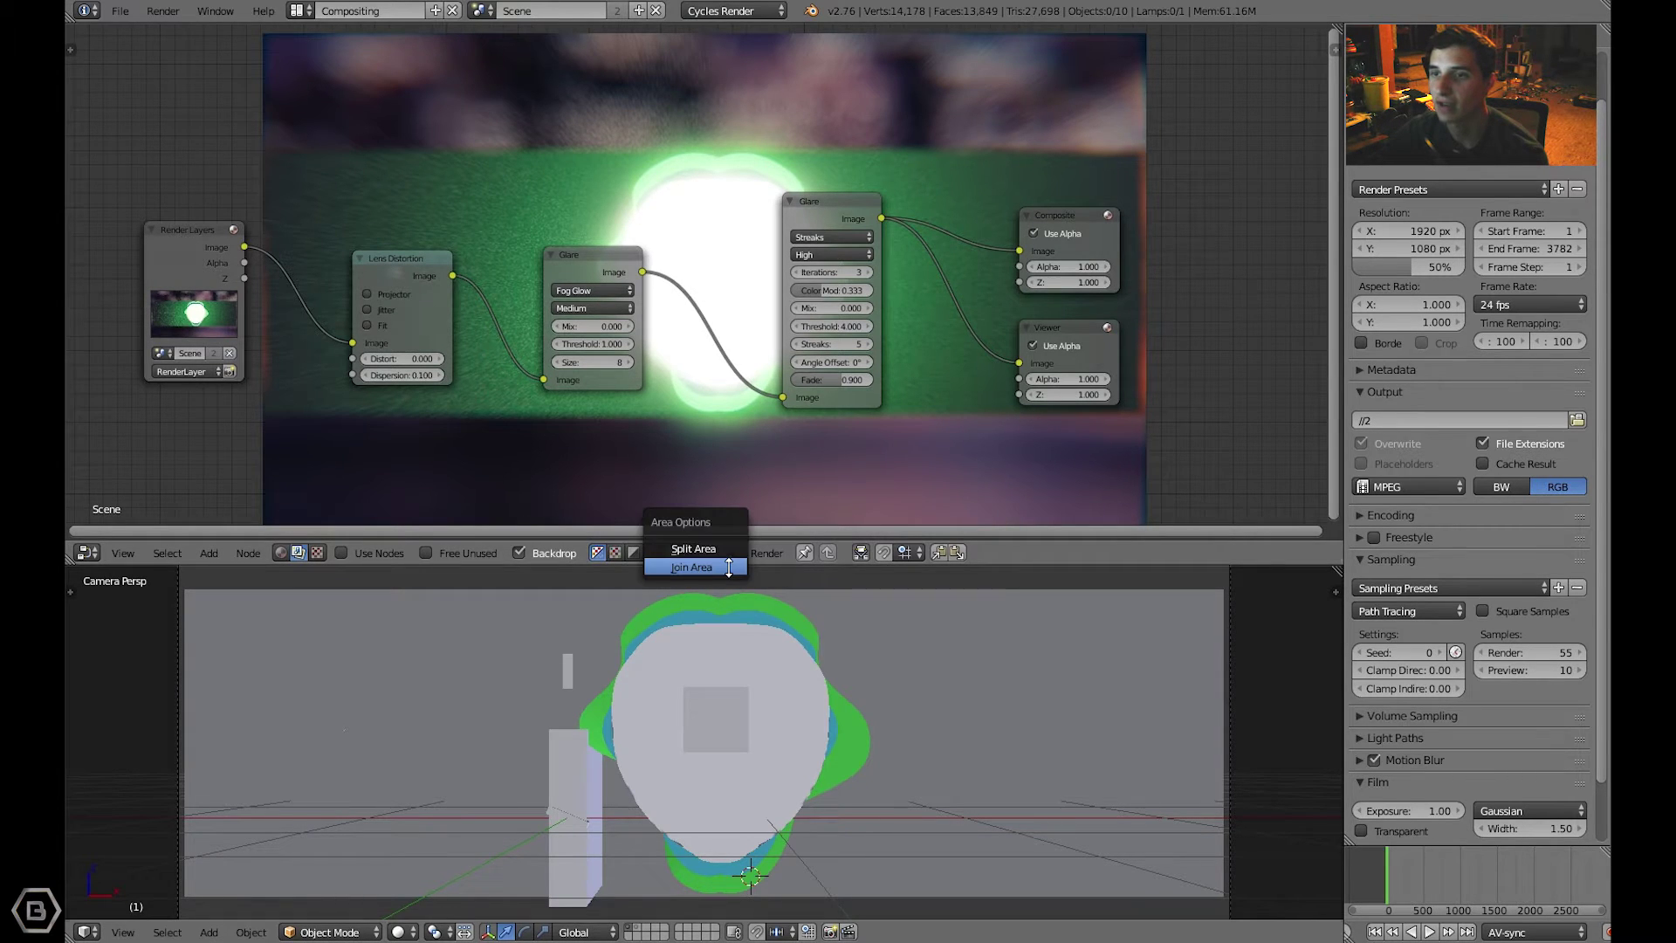
click(691, 568)
click(742, 603)
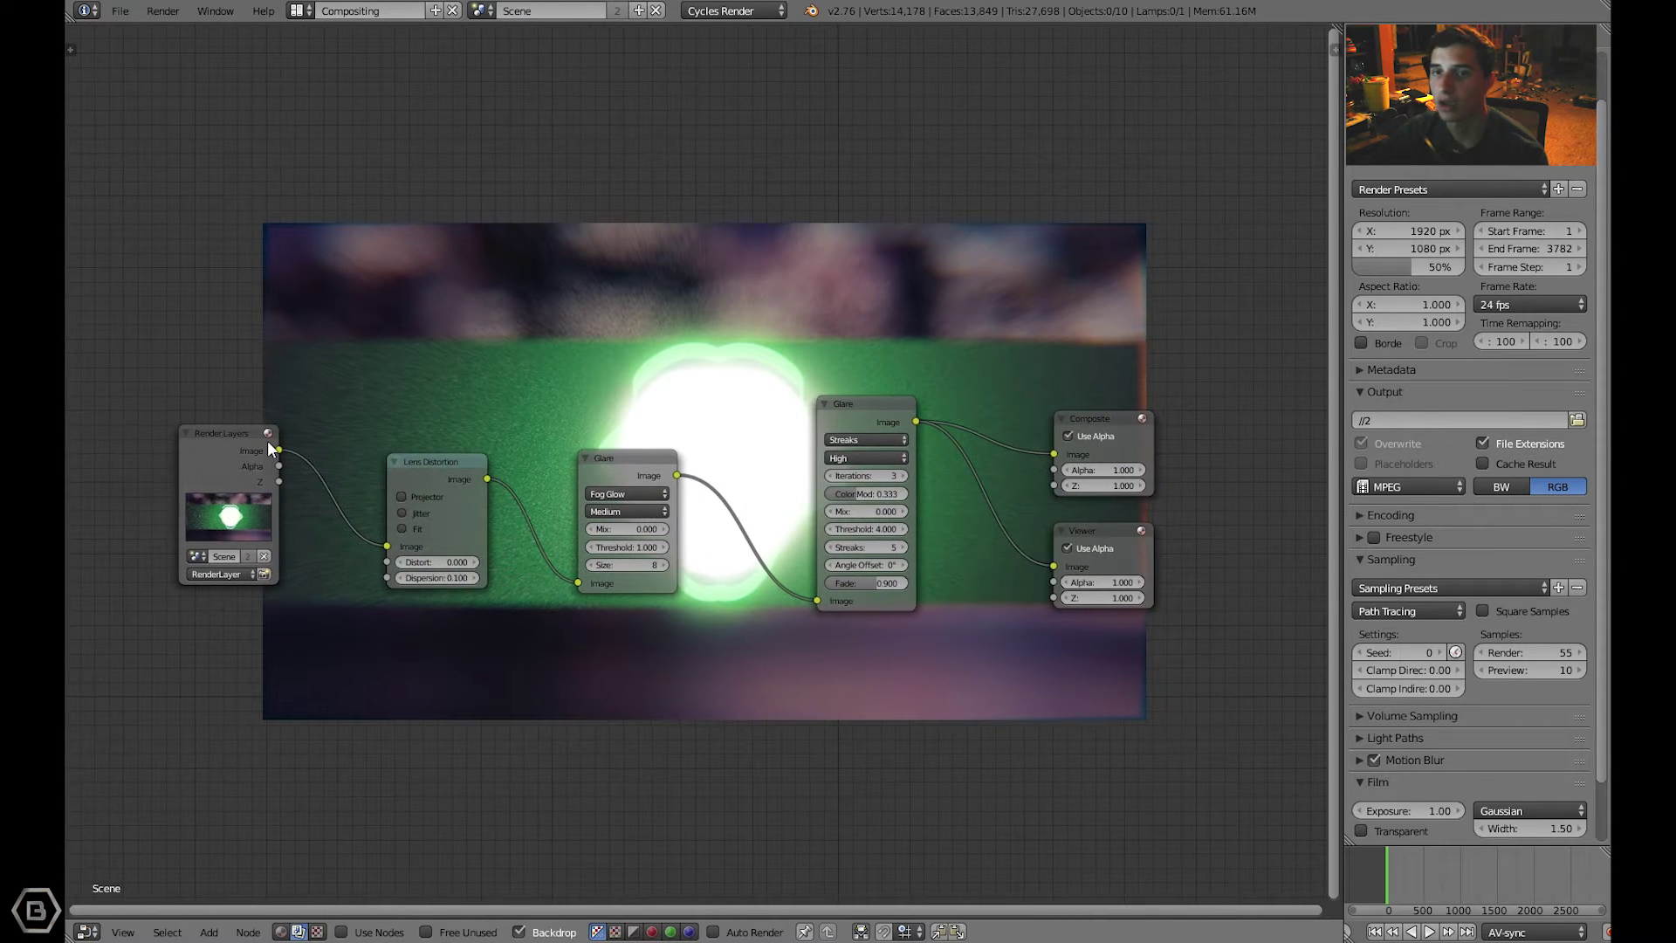
- Add a second Render Layers node above the original, deselect it, and reopen the add-node list
middle_drag(257, 291, 242, 342)
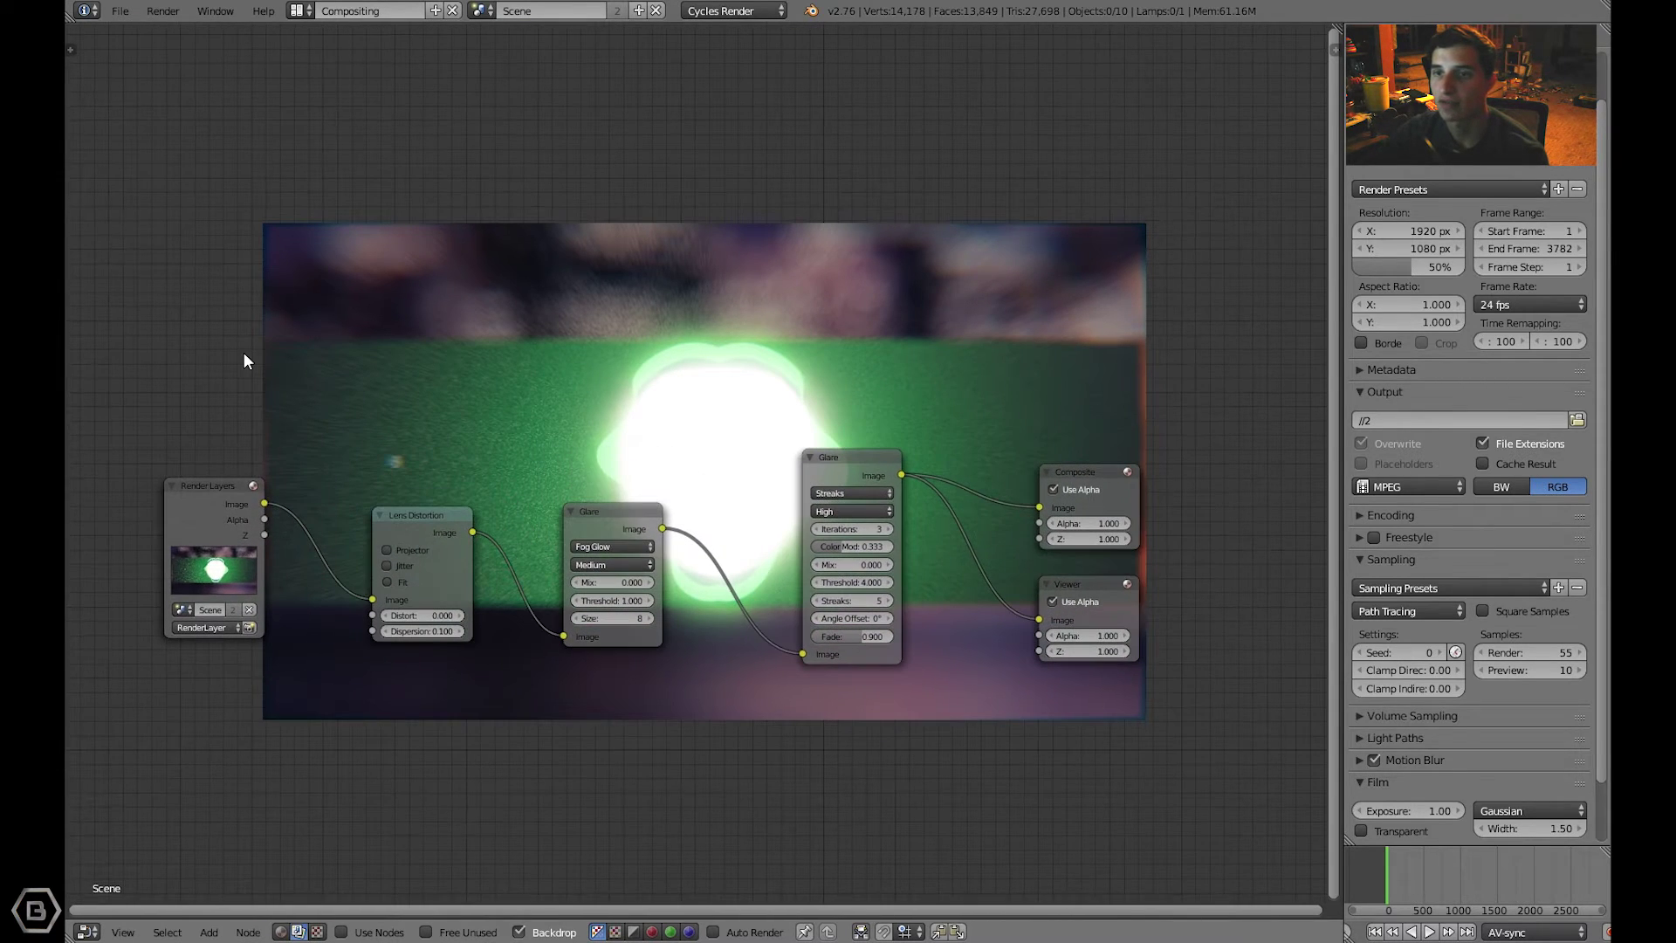
key(shift+a)
click(243, 353)
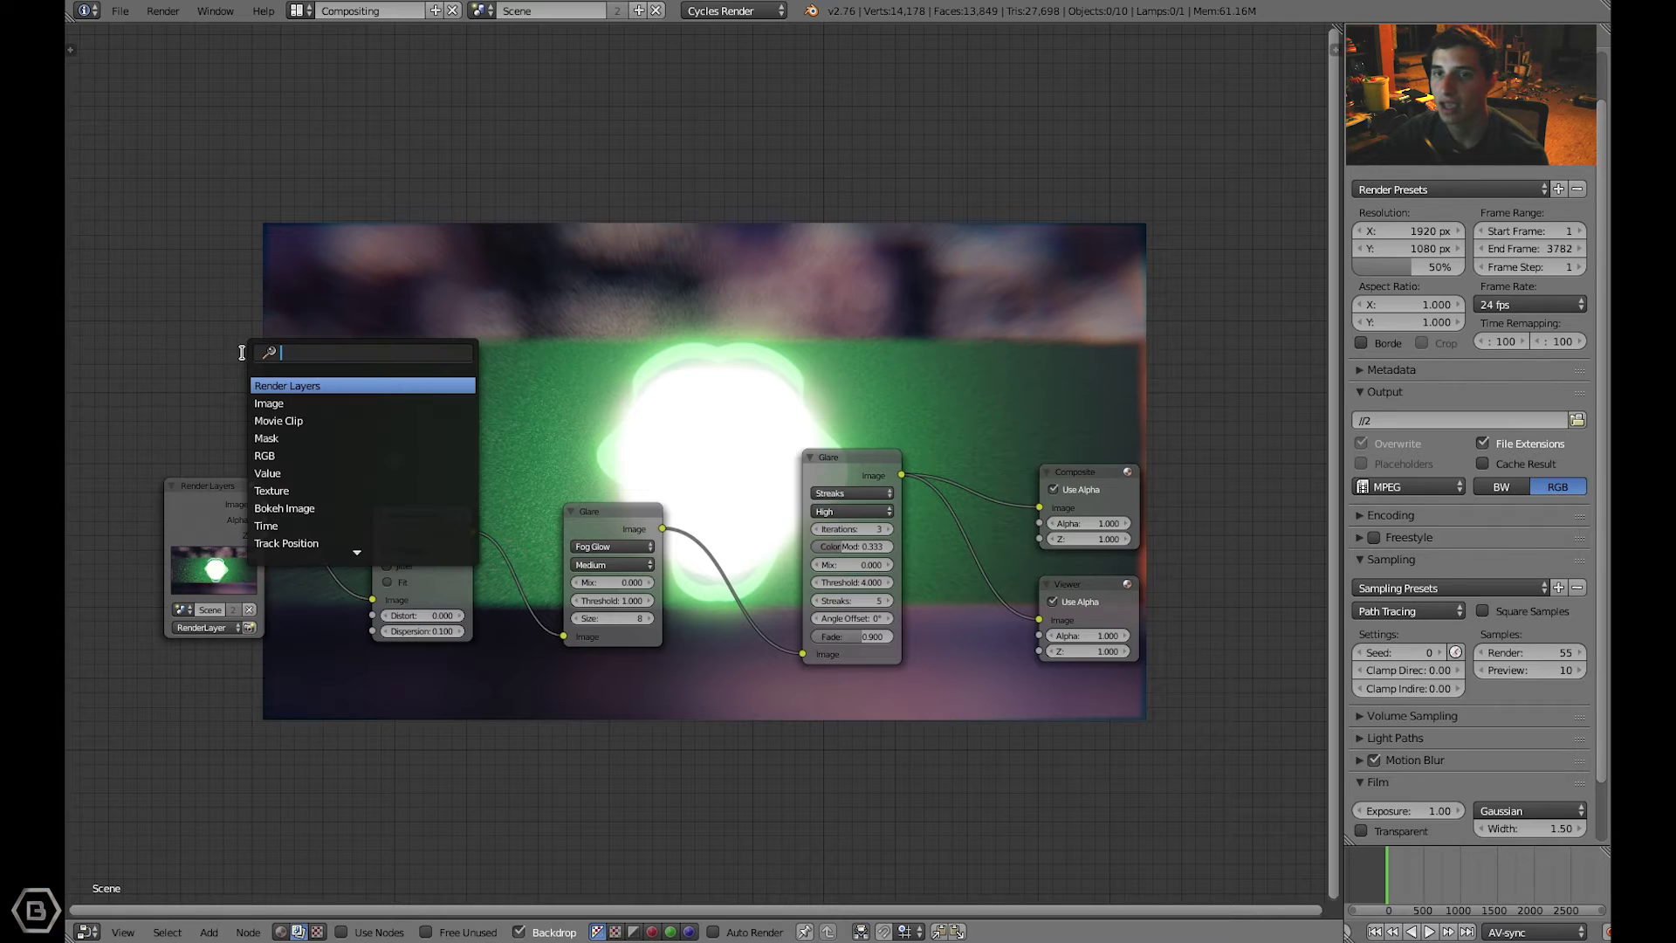
text(r)
click(308, 381)
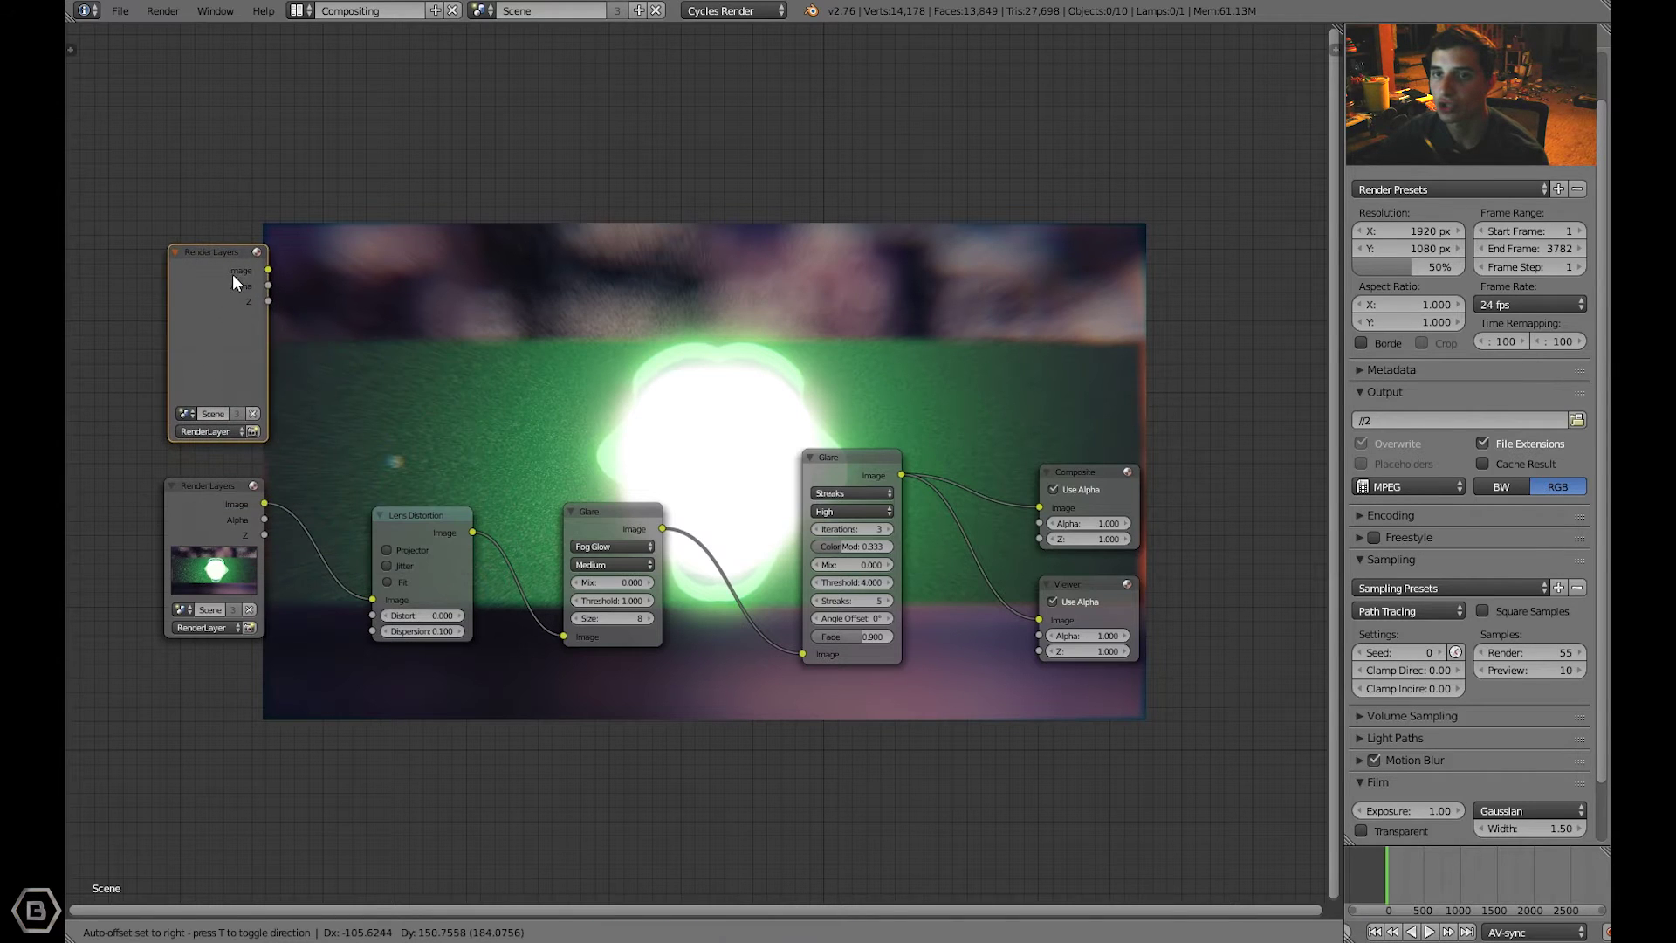
click(232, 274)
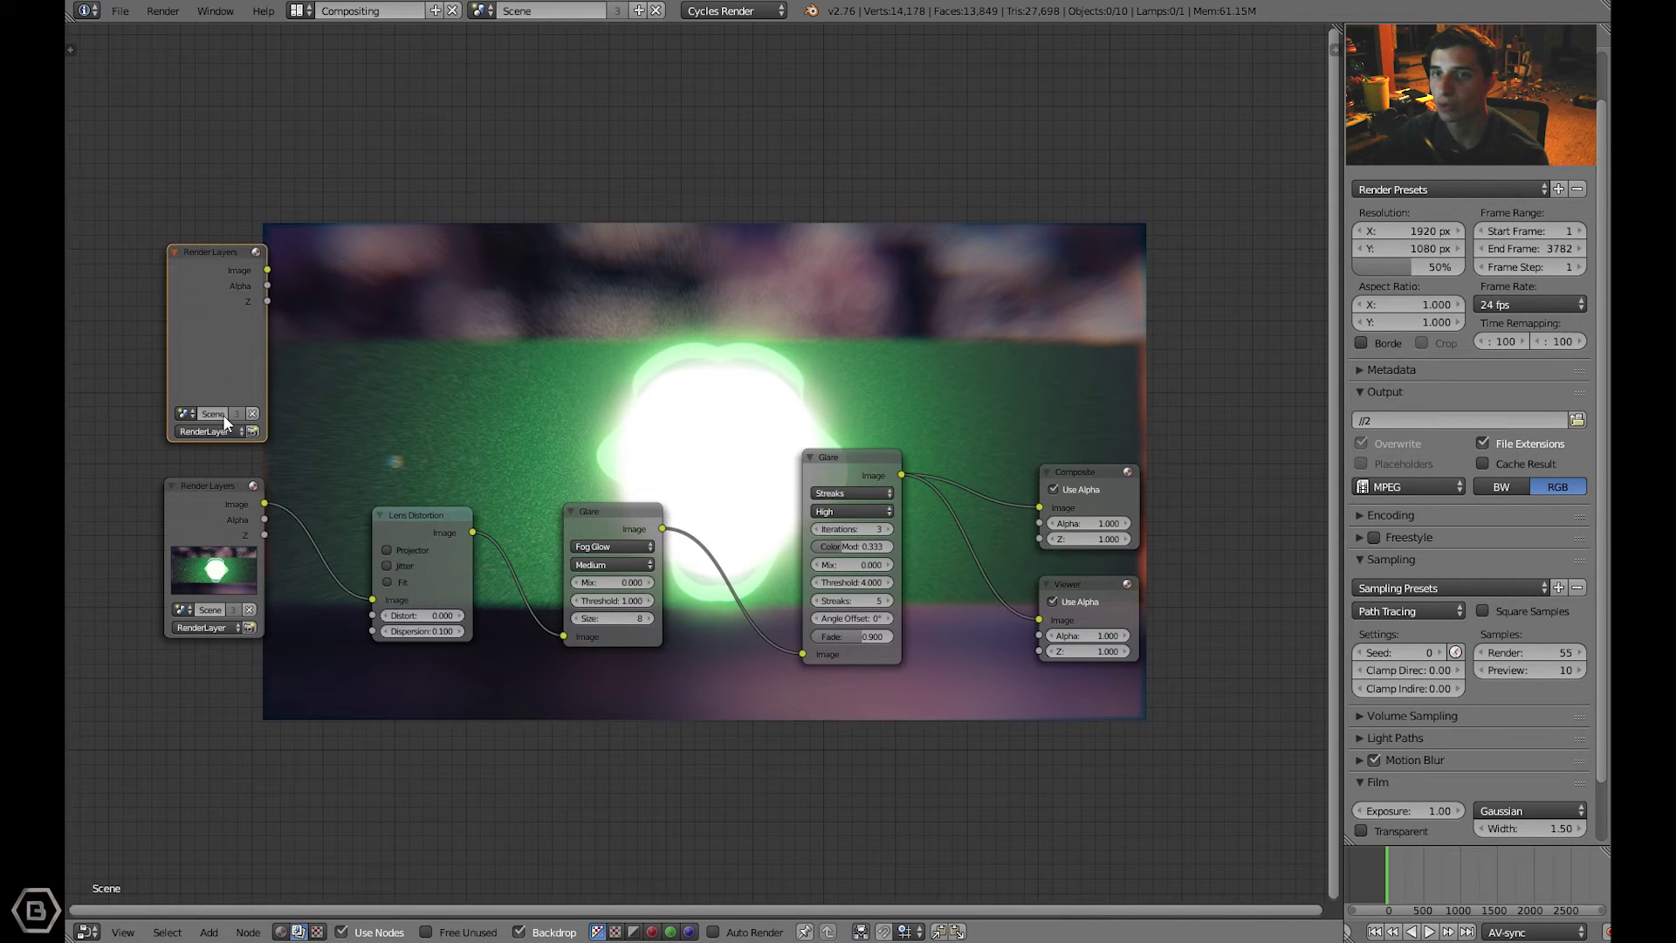
click(198, 448)
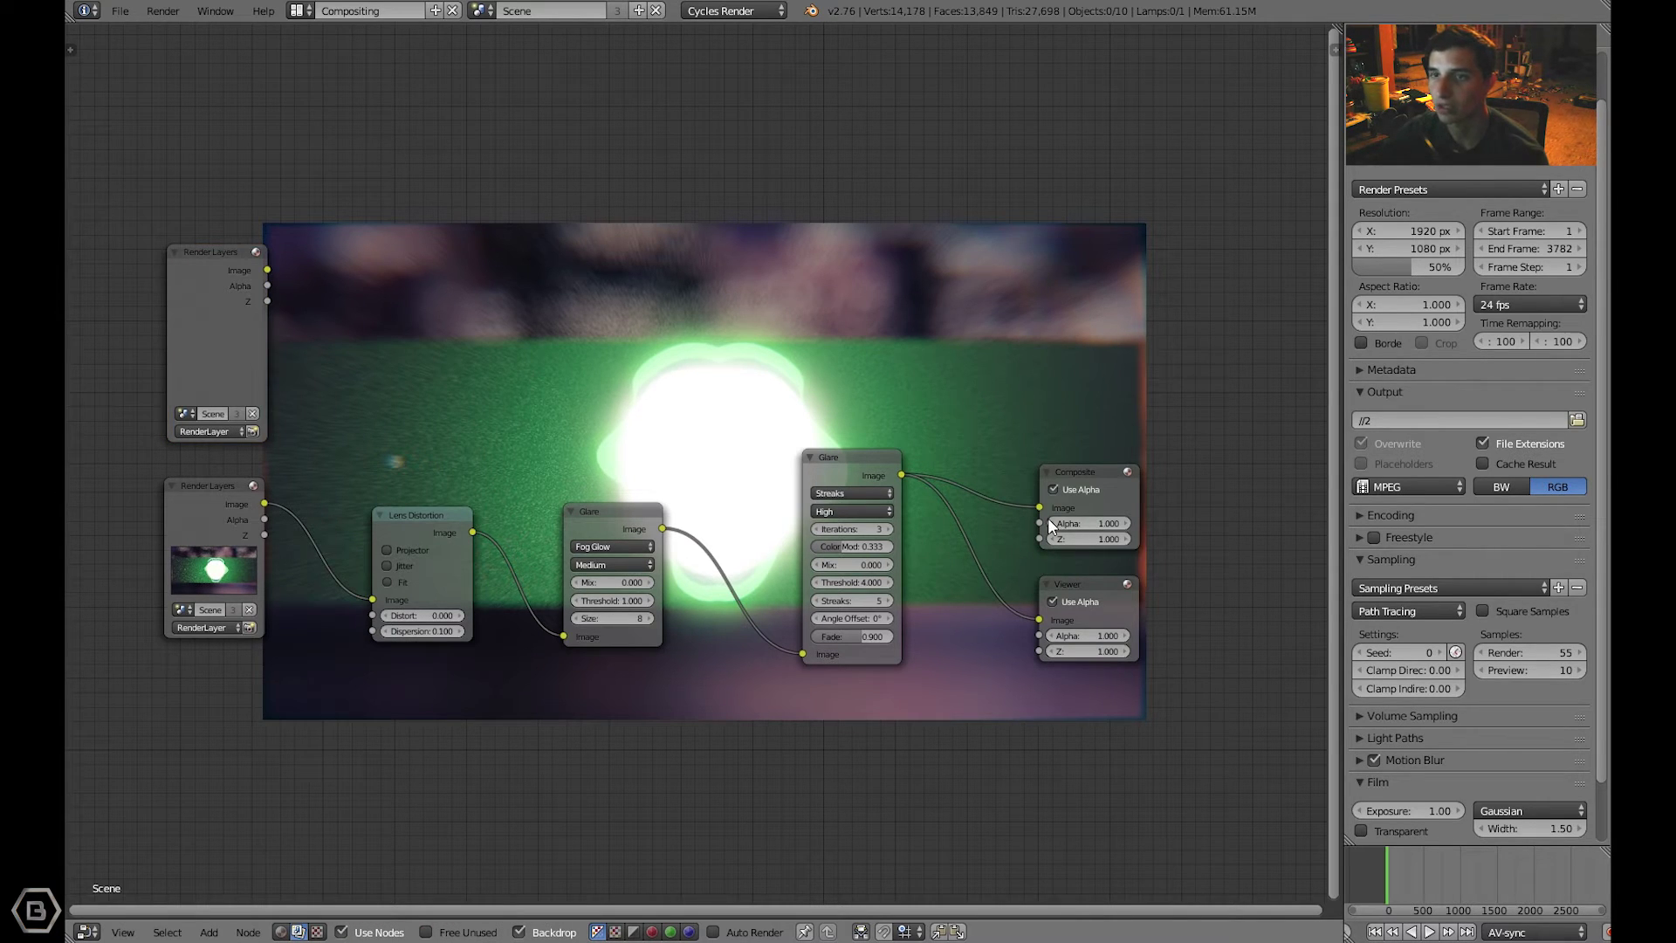
key(shift+a)
- Try the node and command searches for 'lens' and nudge the upper Render Layers node
click(388, 291)
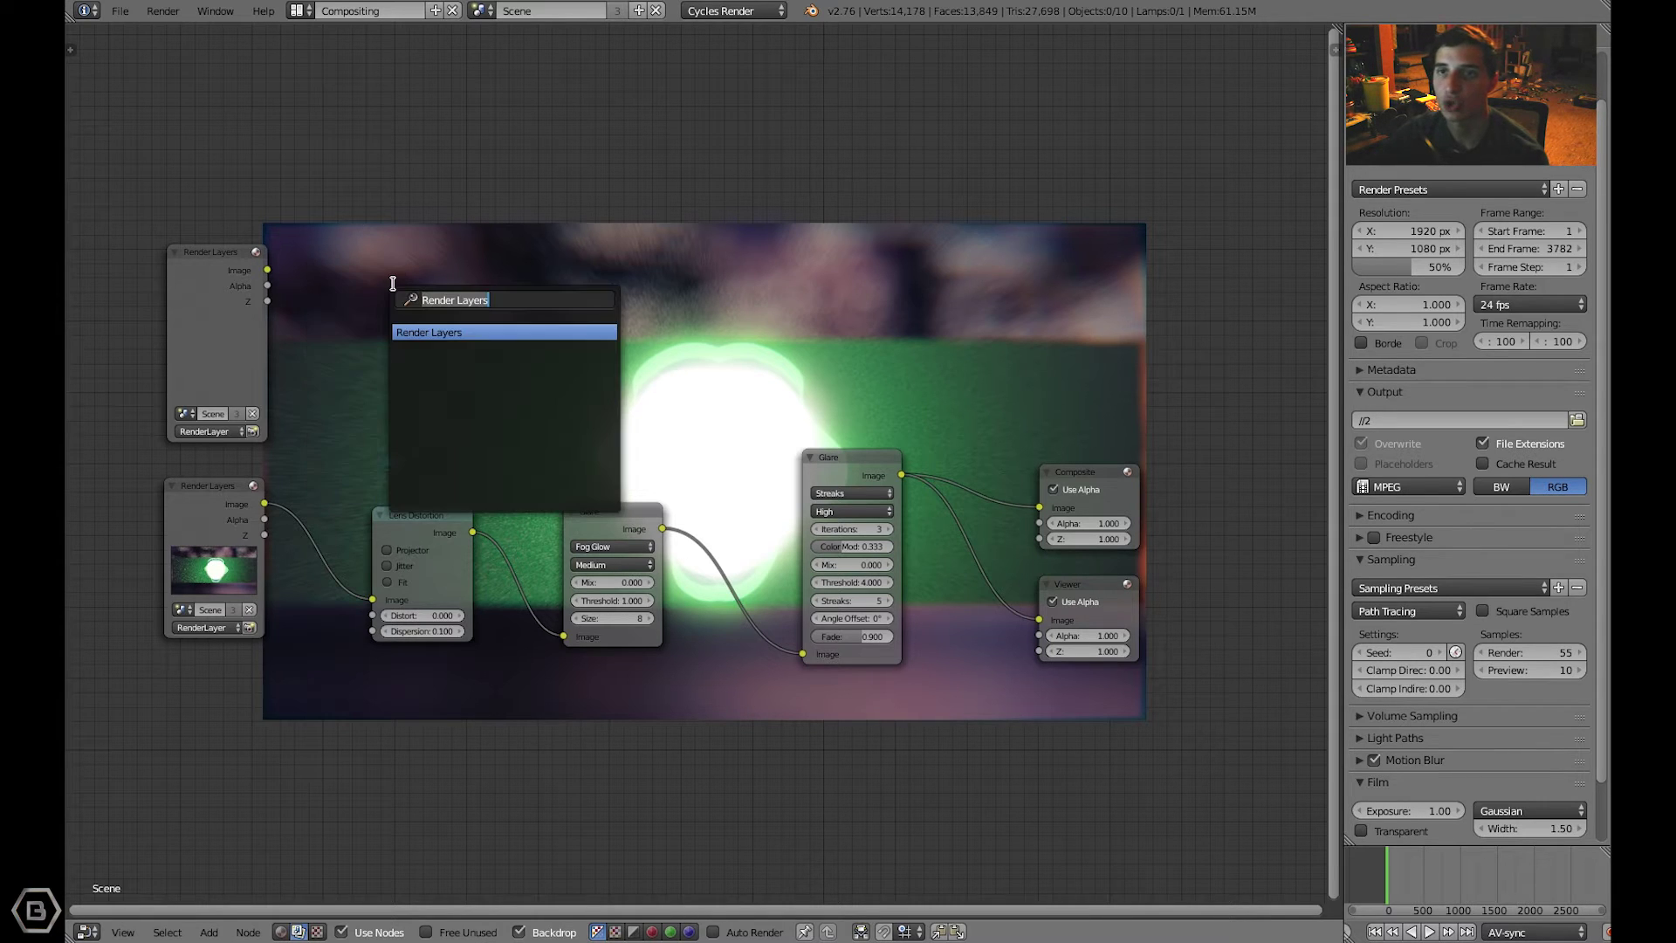
key(Escape)
key(space)
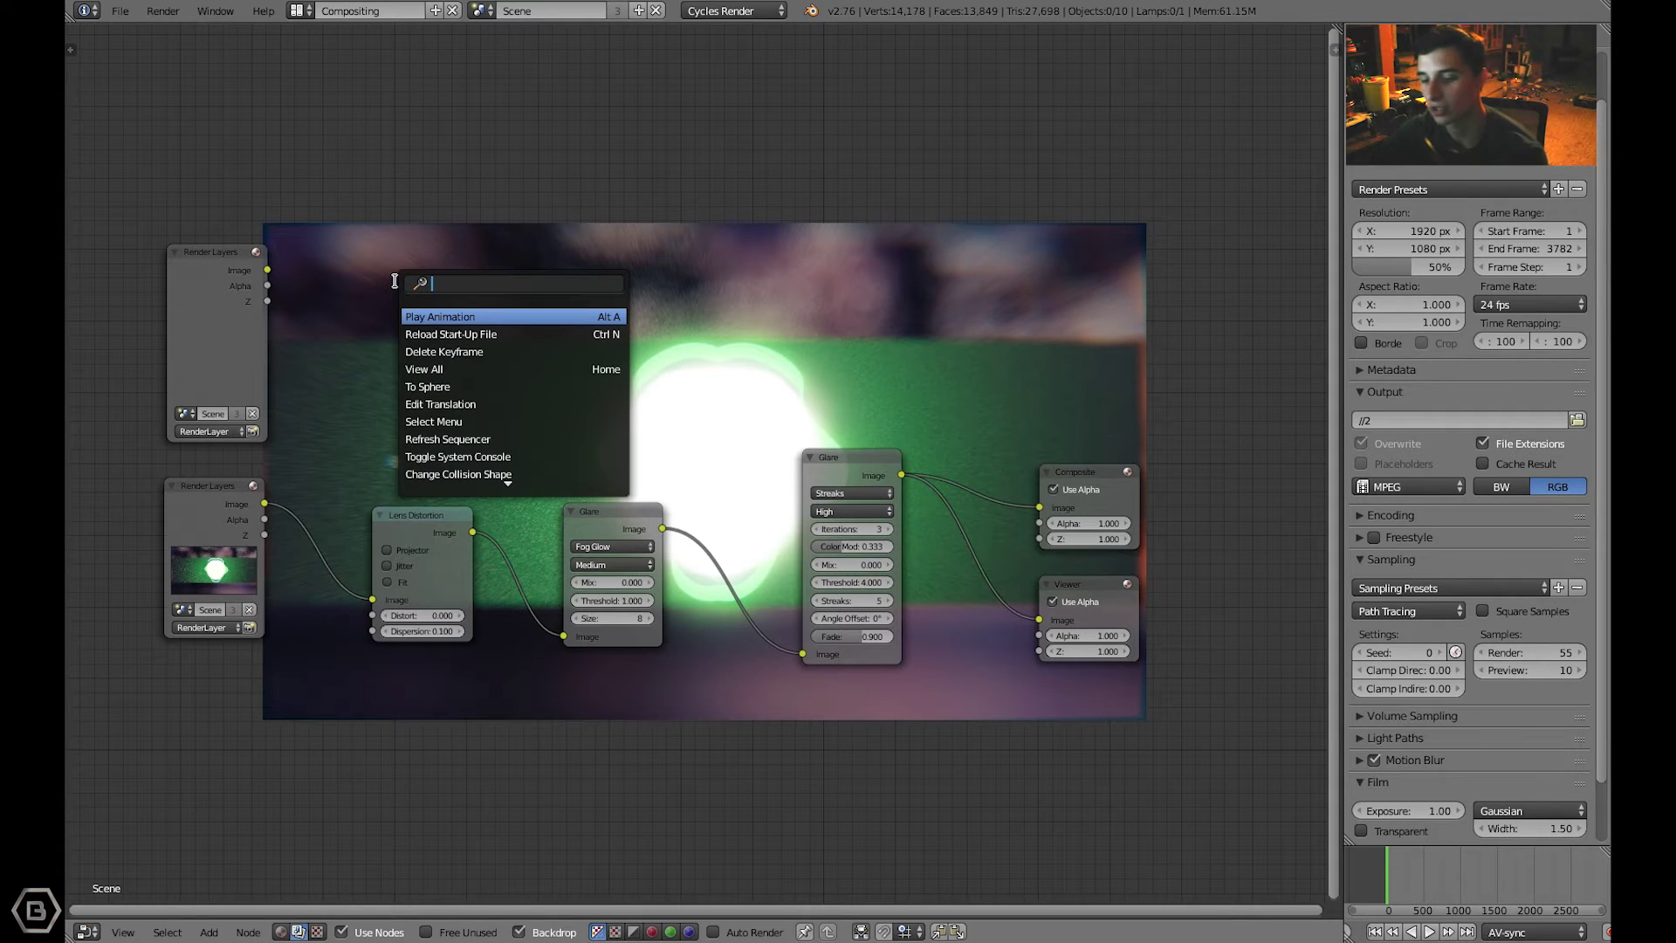
text(lem)
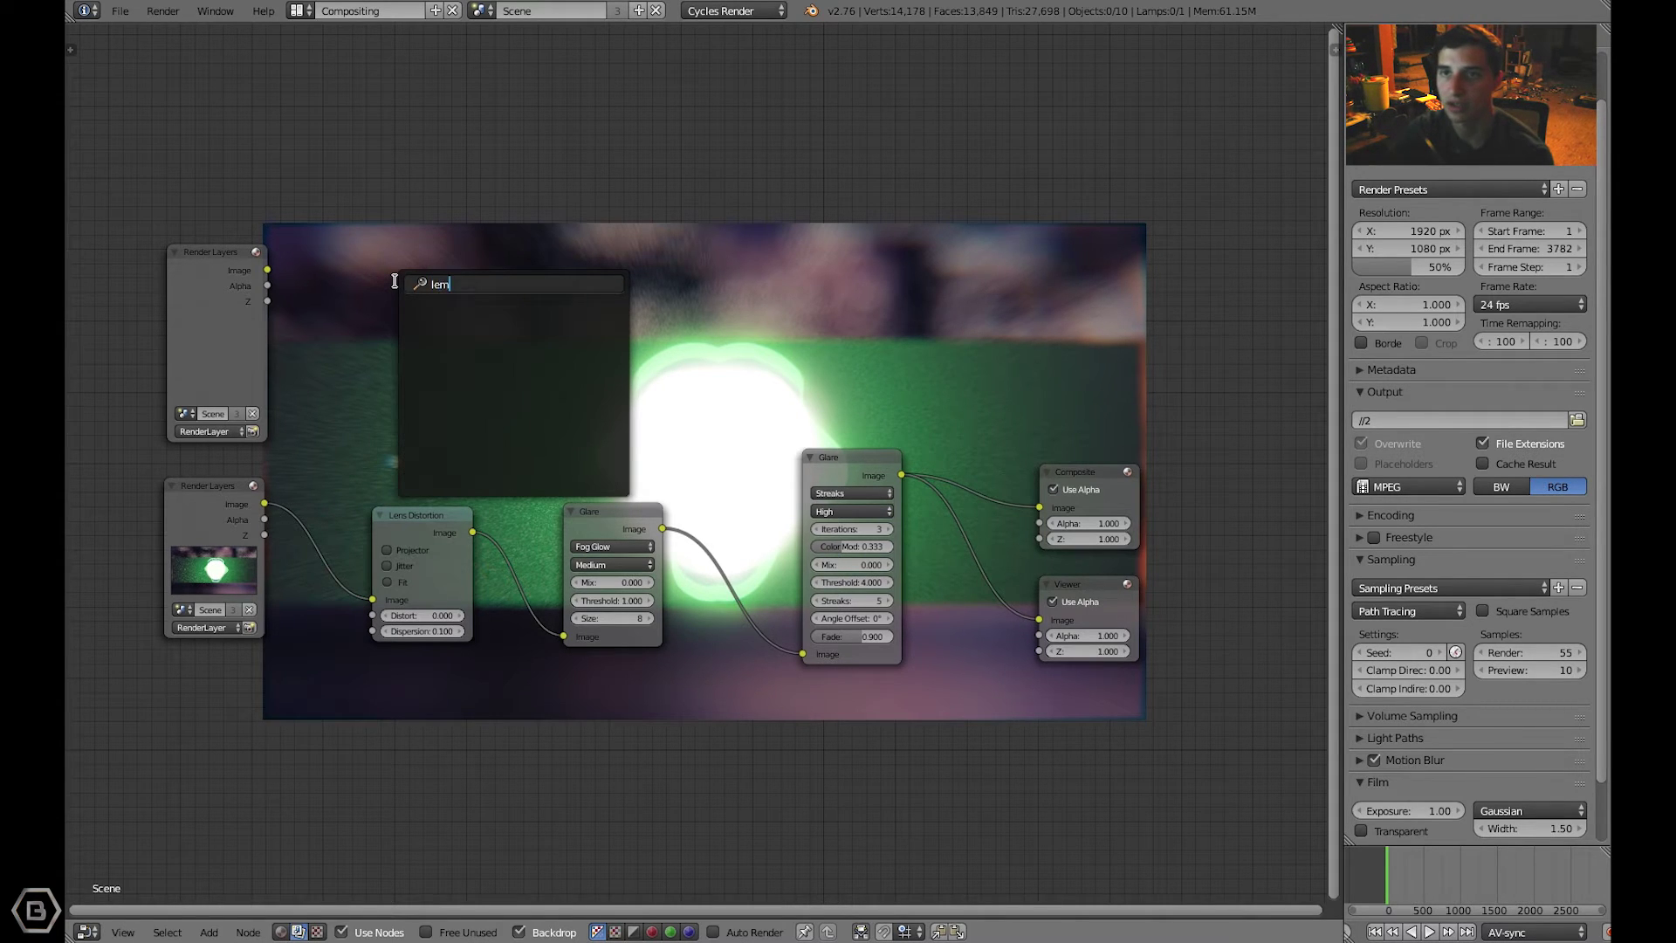
text(ns)
key(BackSpace)
key(BackSpace)
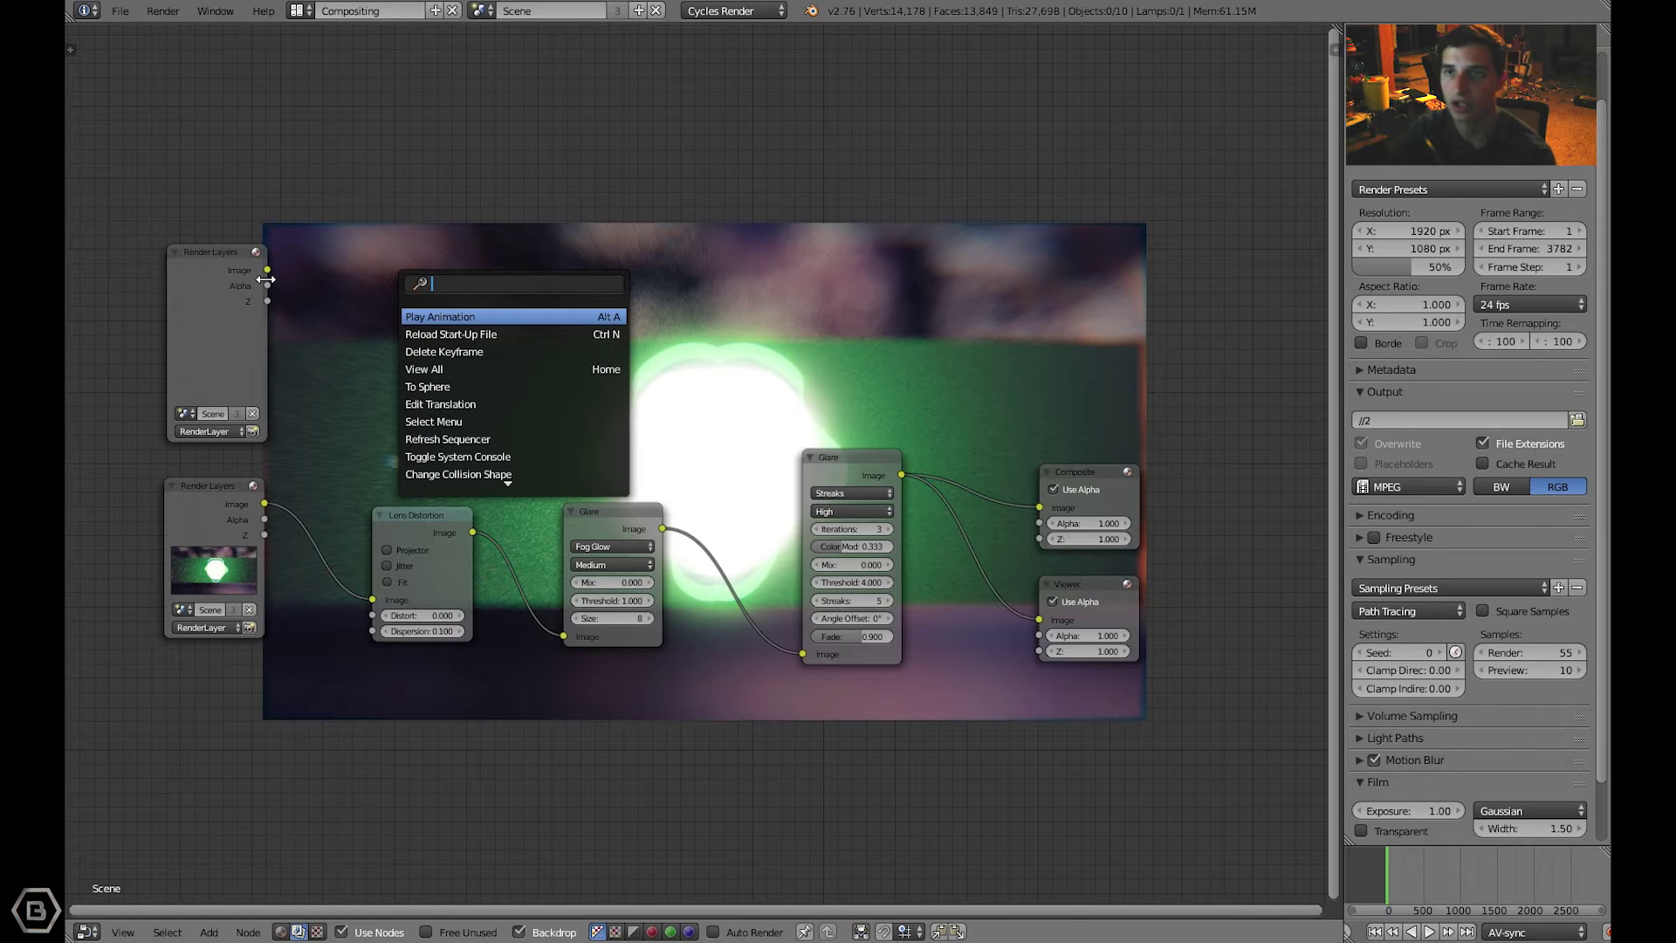
key(Escape)
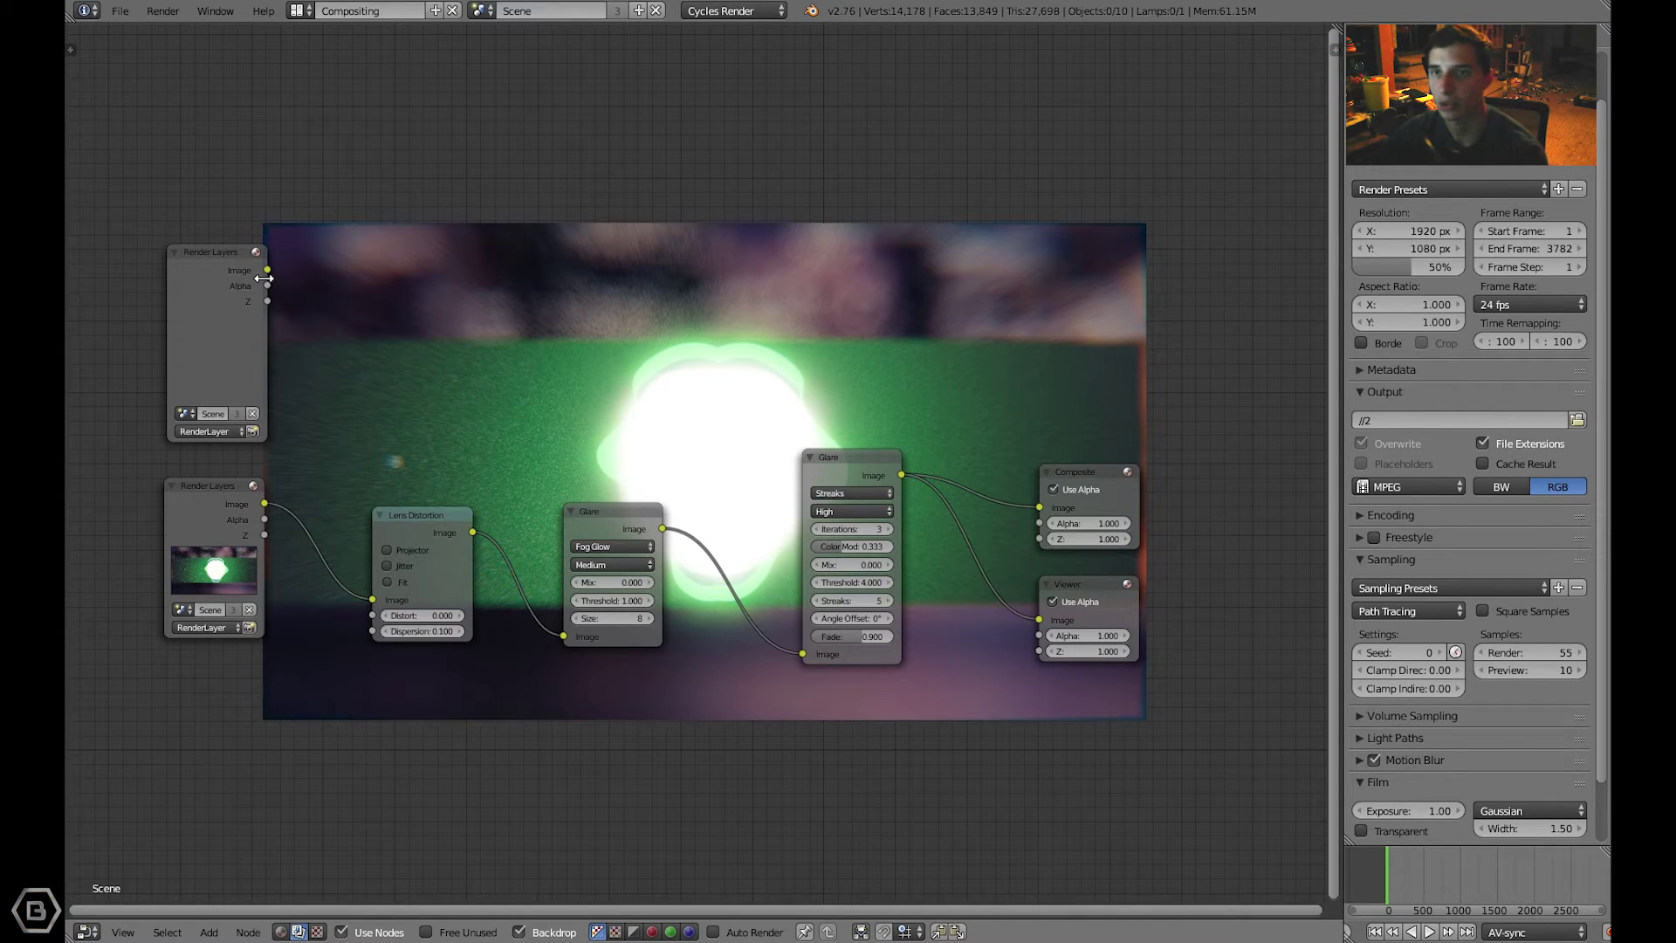
drag(264, 278, 259, 273)
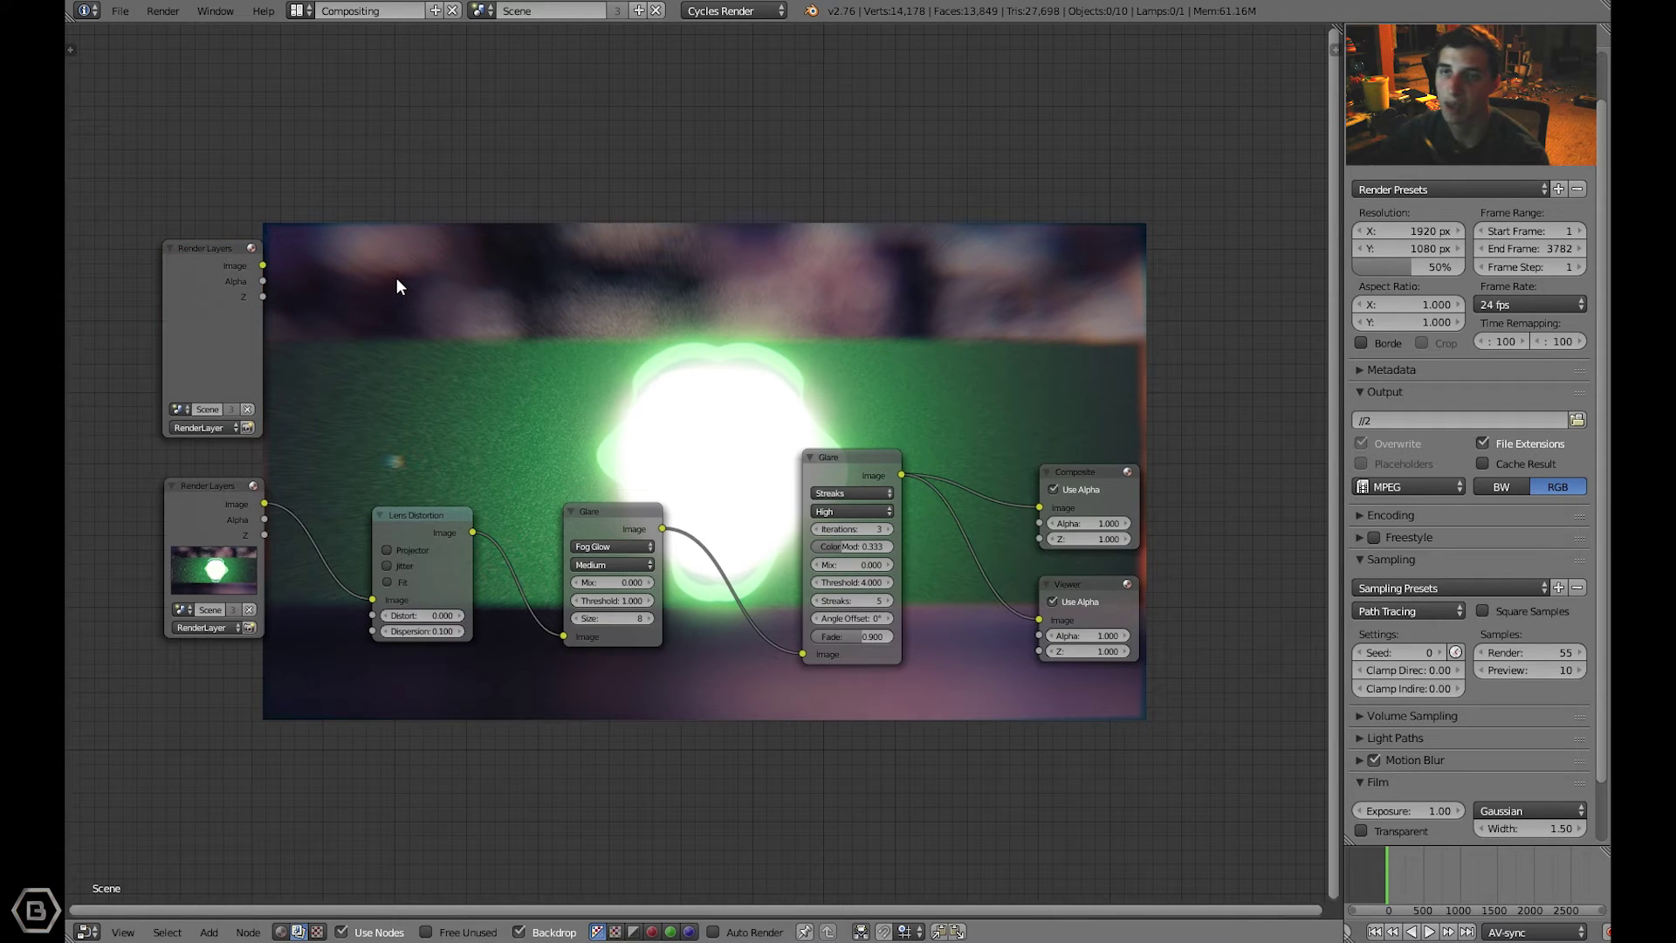
key(shift+a)
key(shift+a)
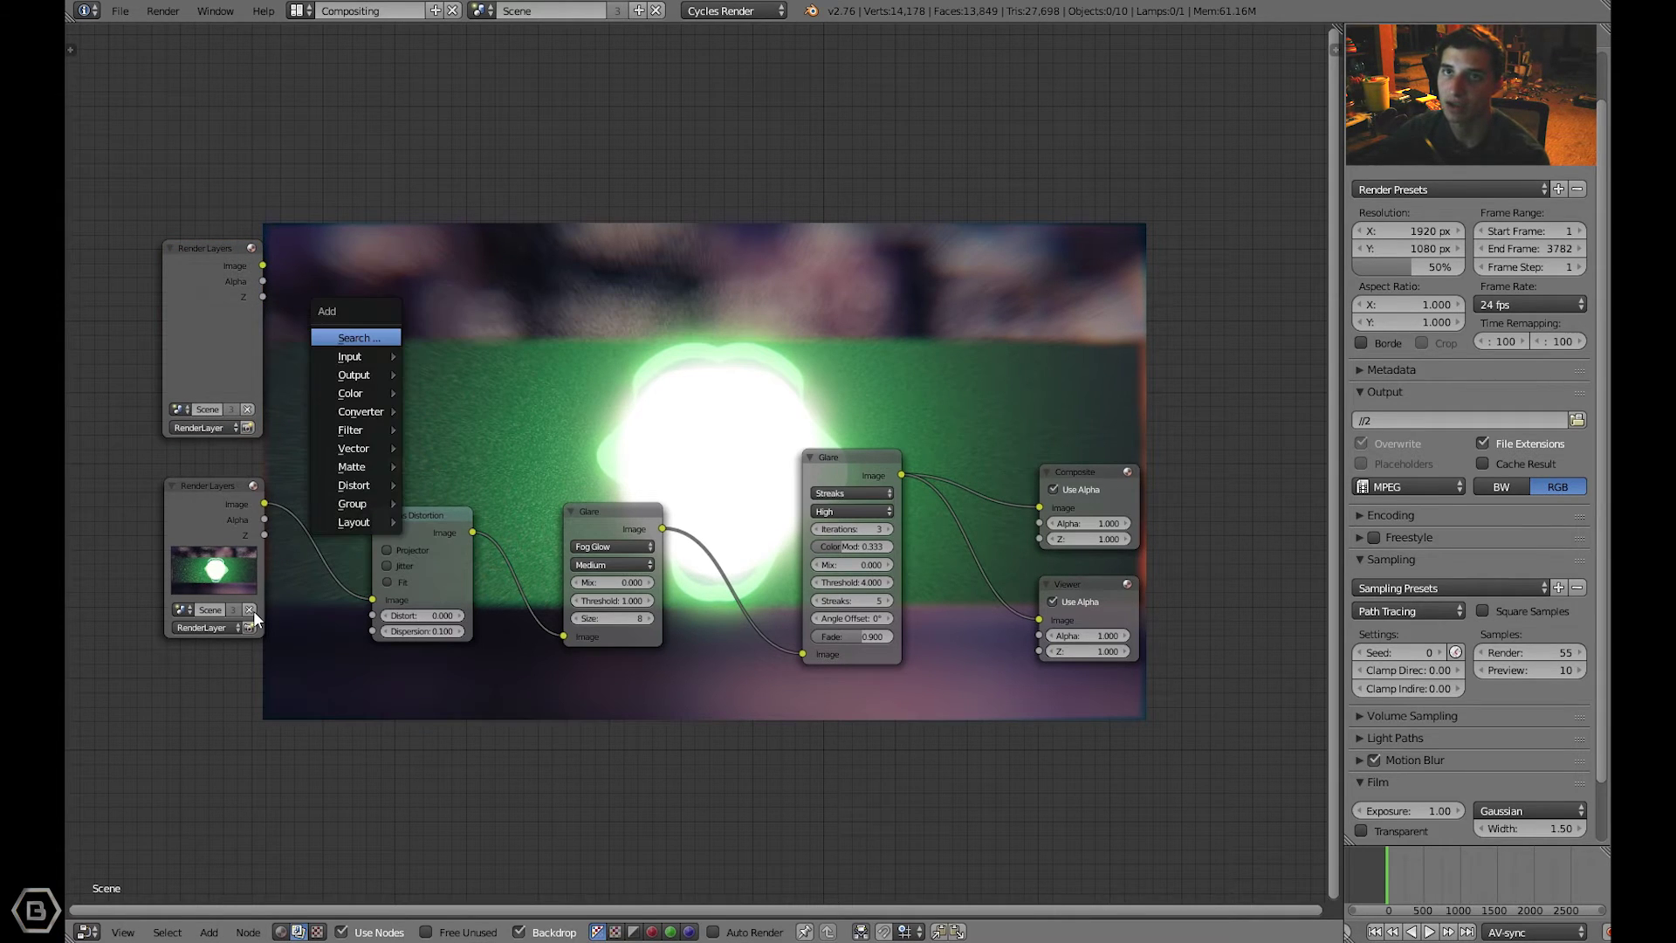
key(Escape)
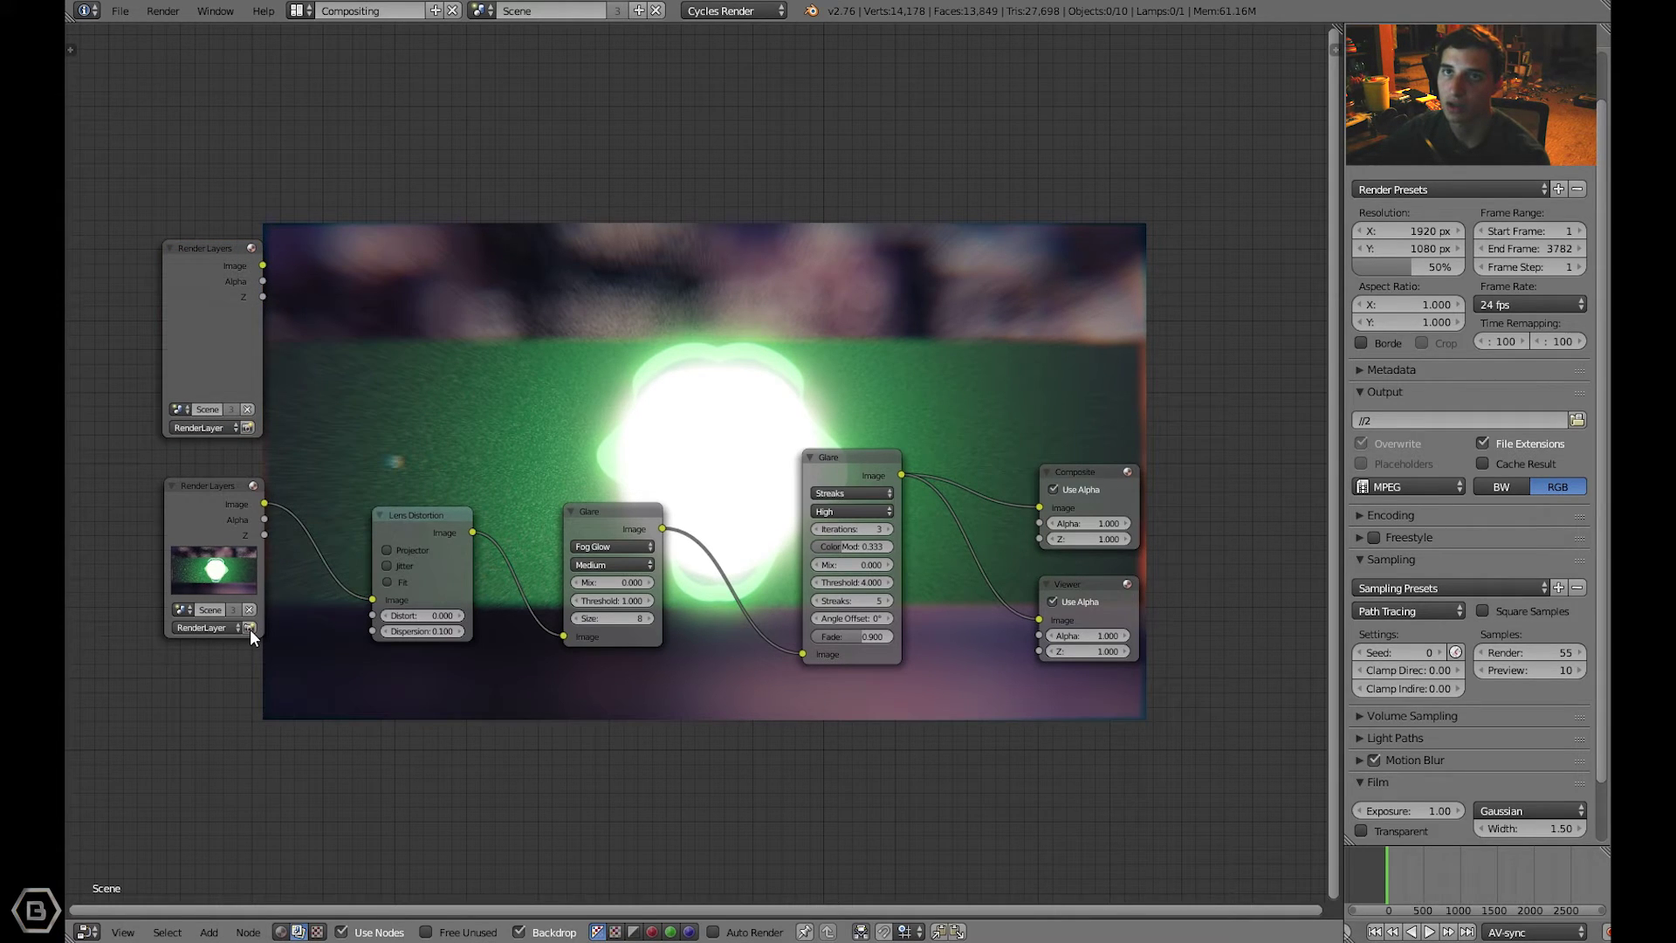
click(210, 932)
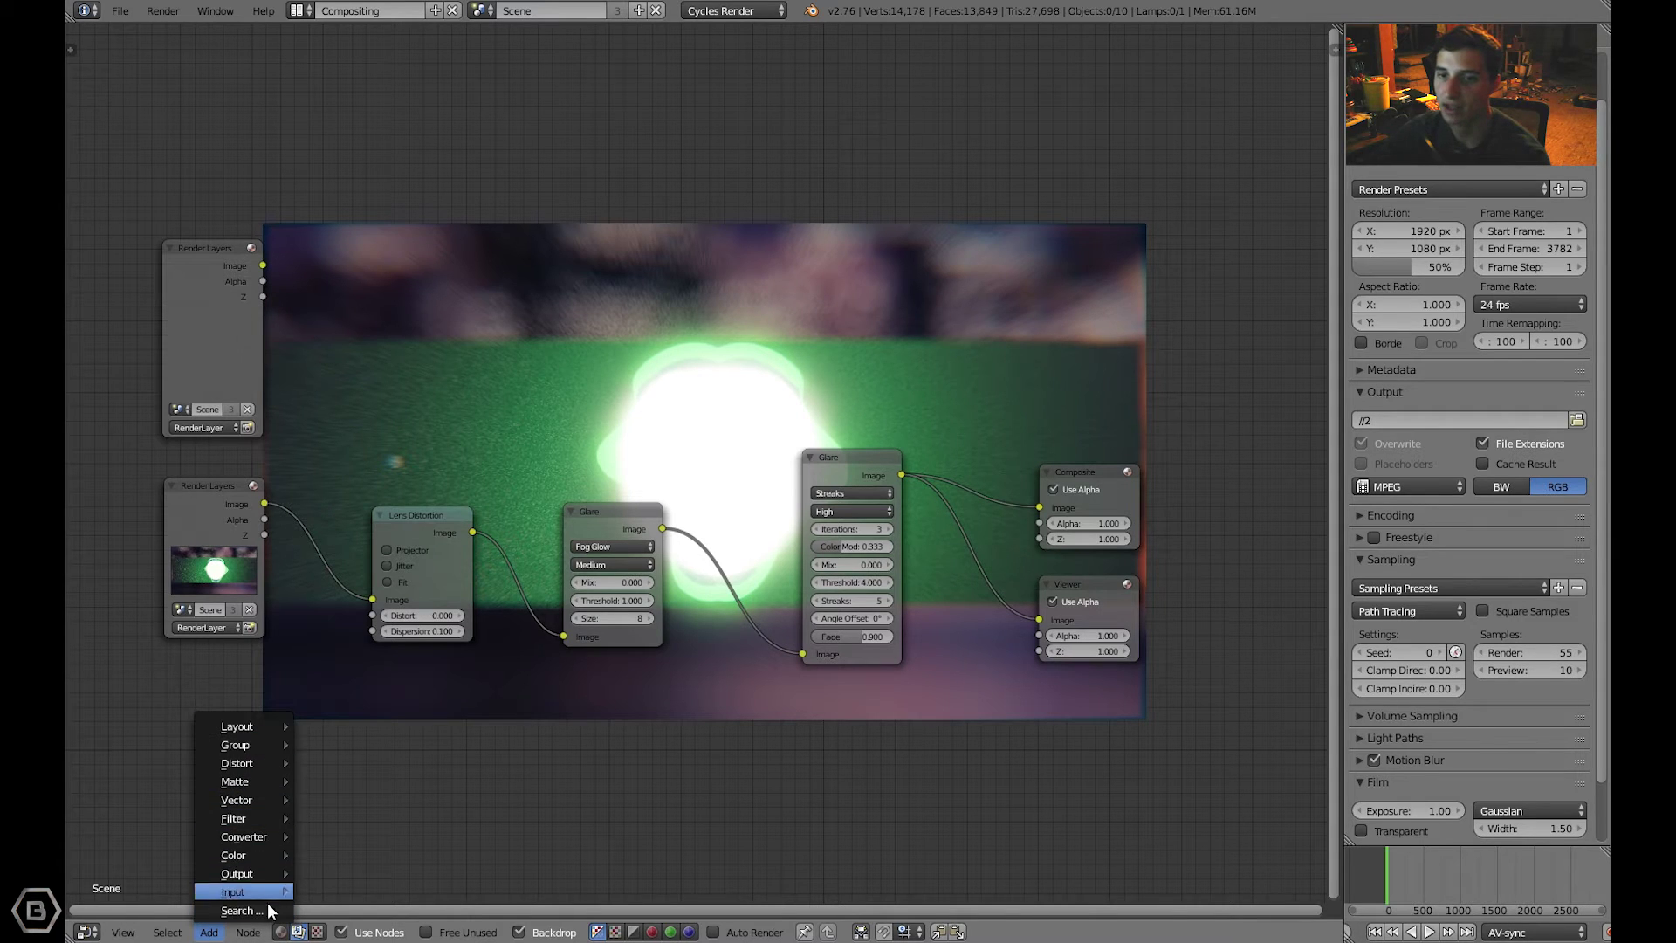
click(265, 910)
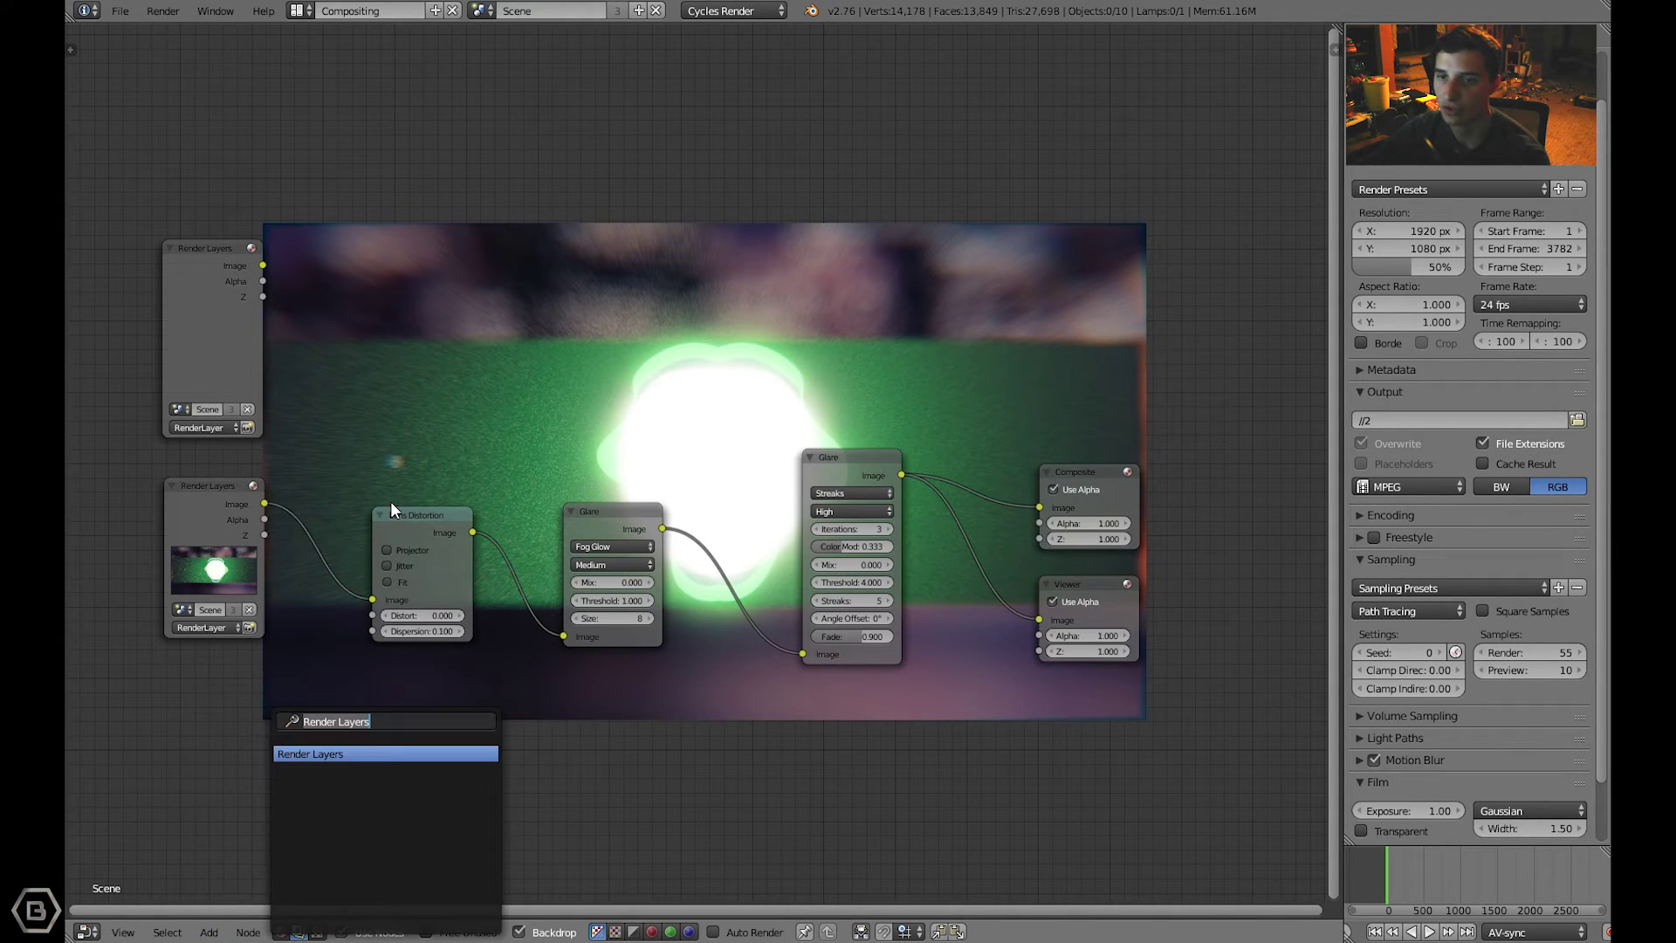
- Add a Lens Distortion node in the upper row and link the Render Layers Image into it
key(shift+a)
click(388, 338)
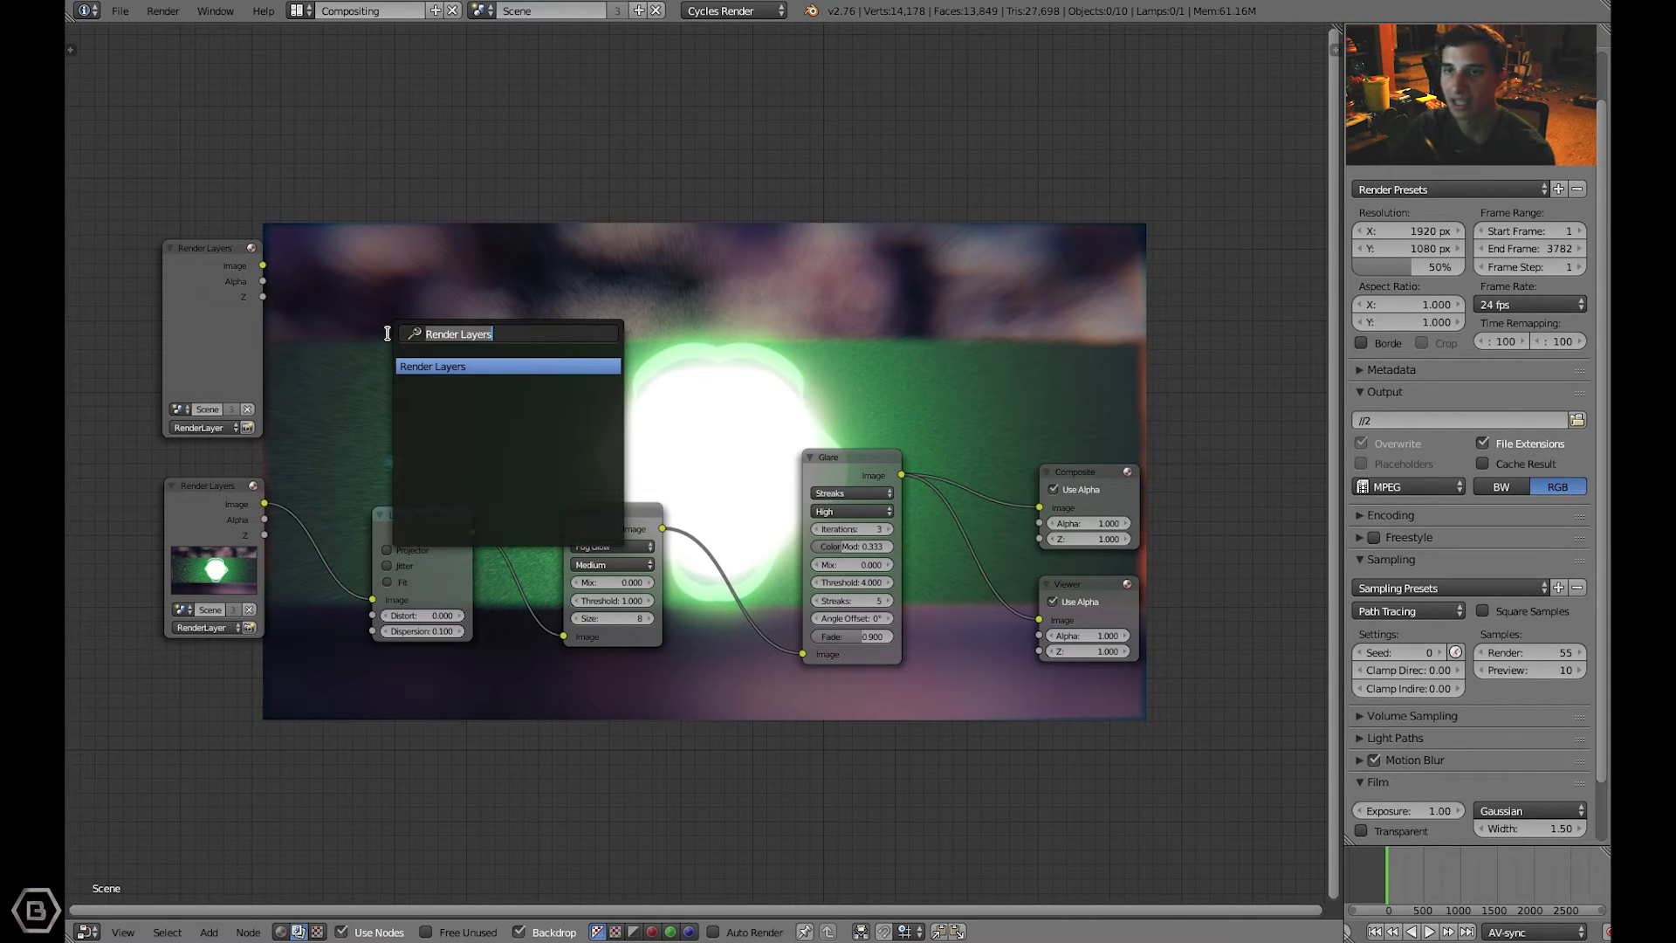
text(lem)
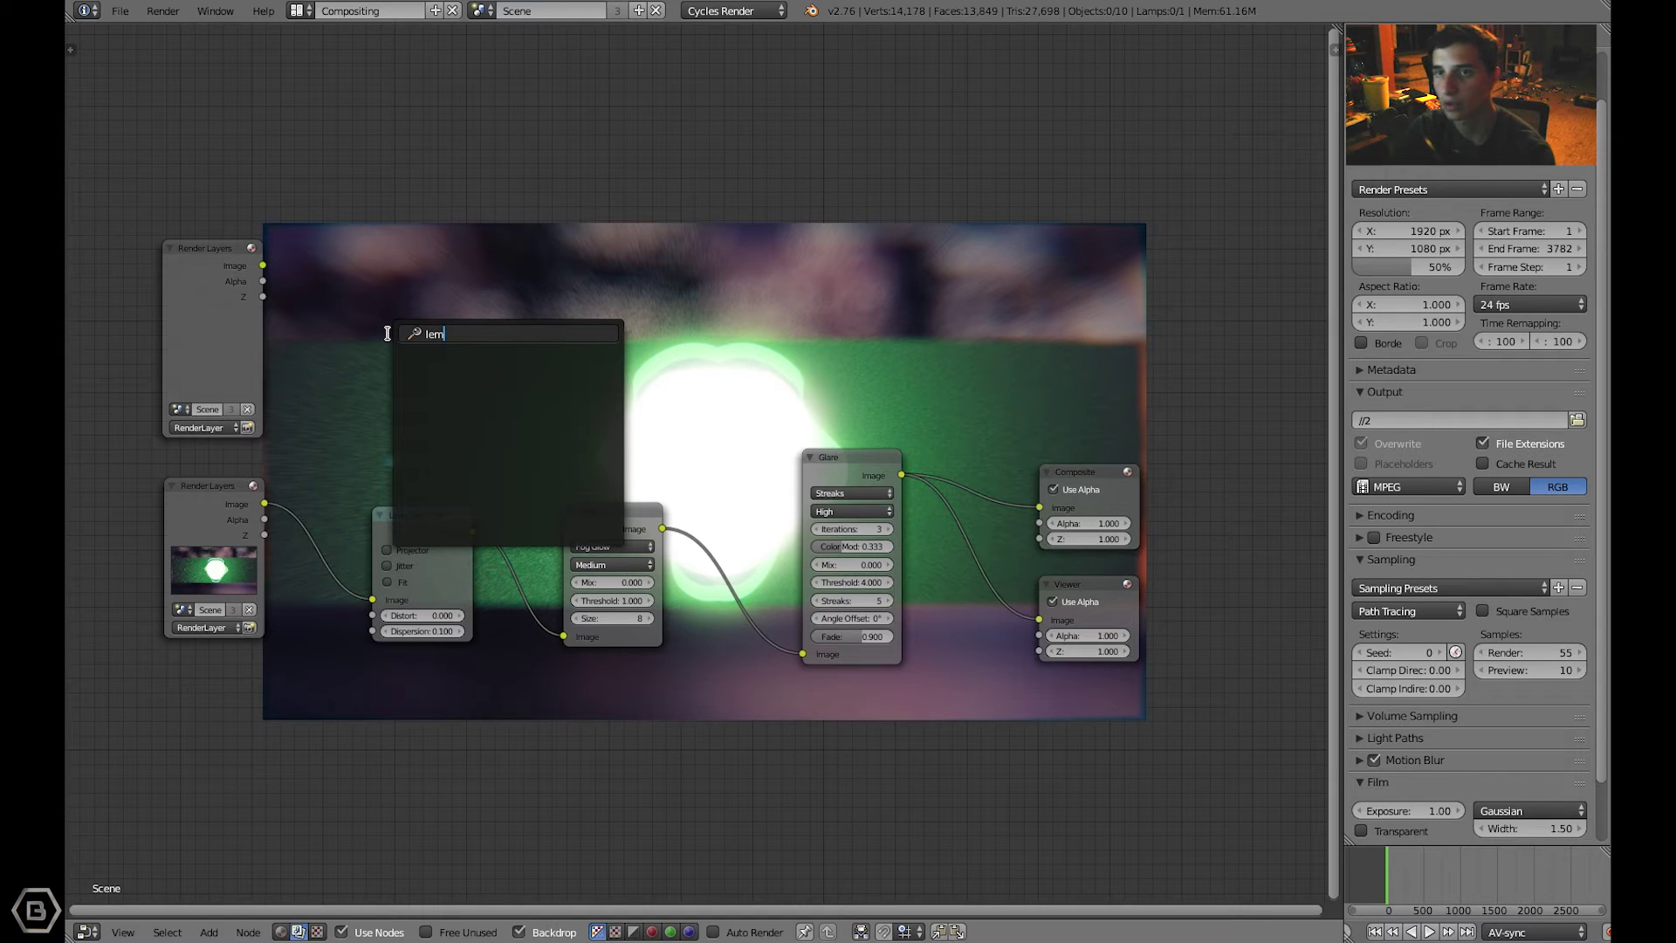
key(BackSpace)
text(ns)
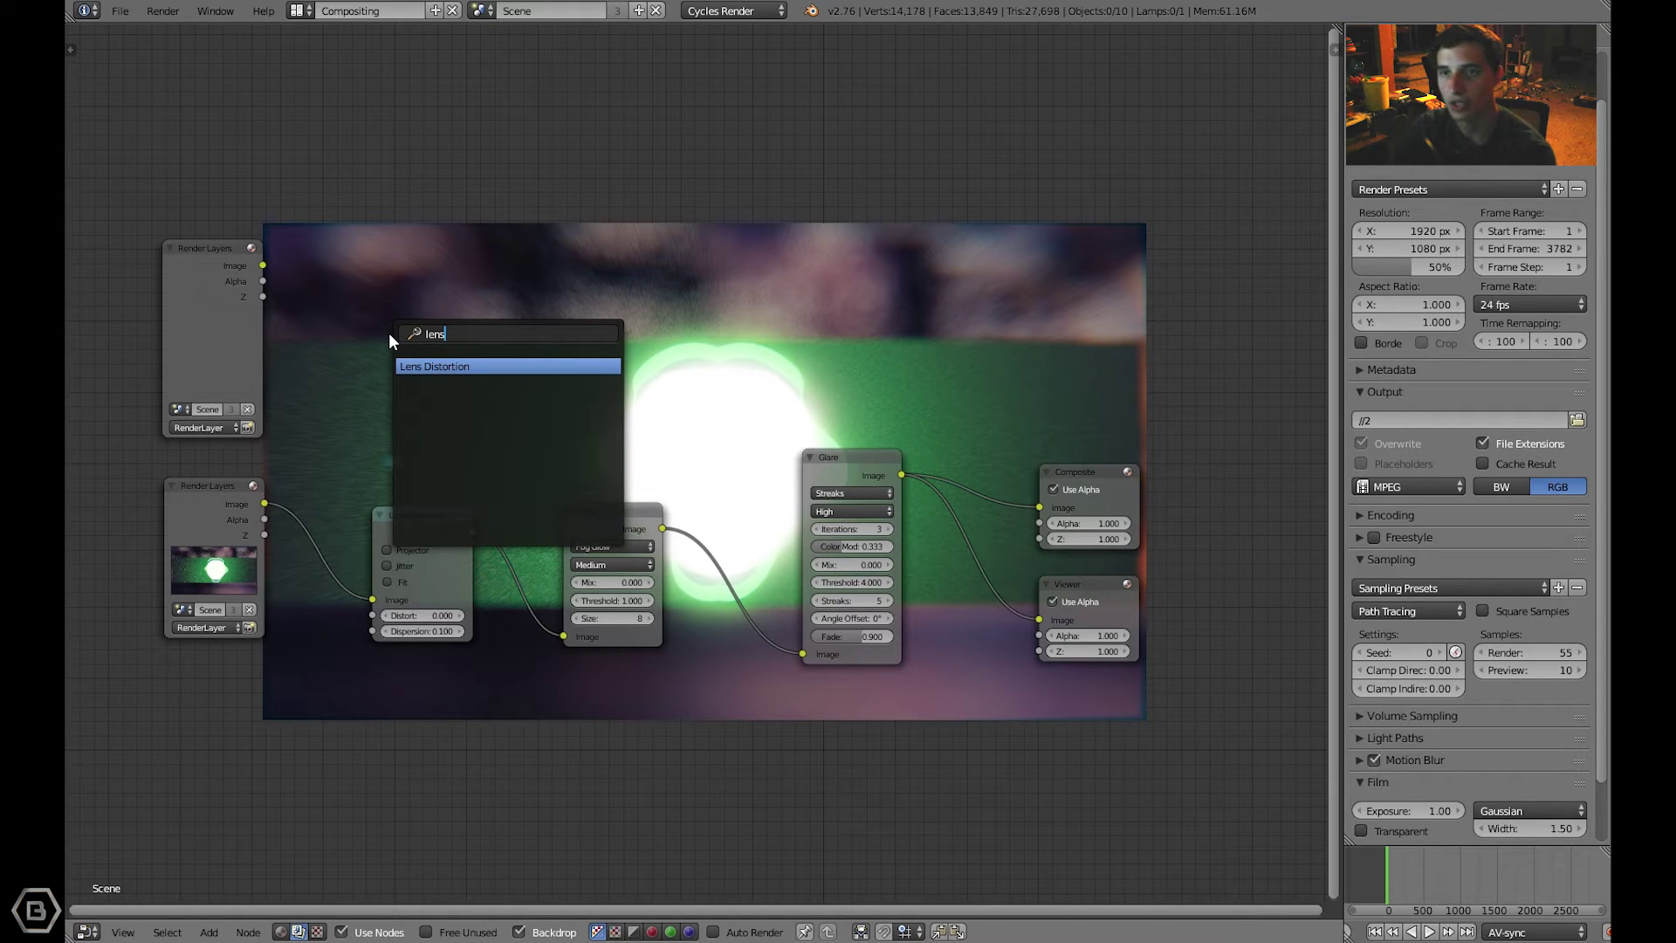
key(Return)
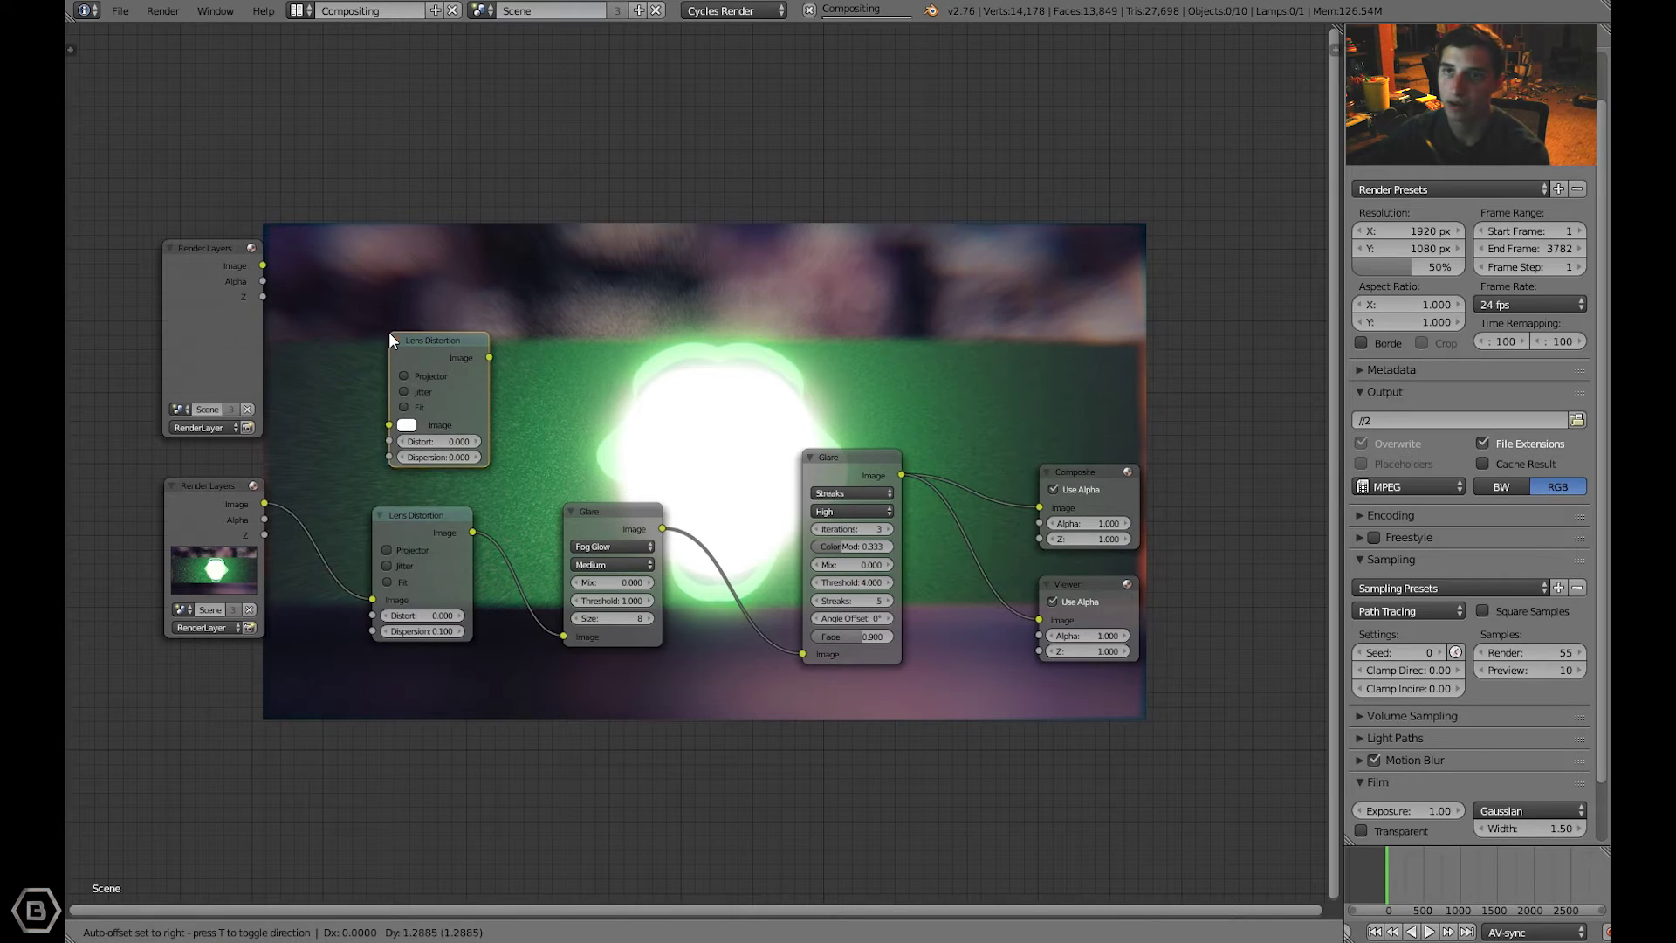
click(376, 297)
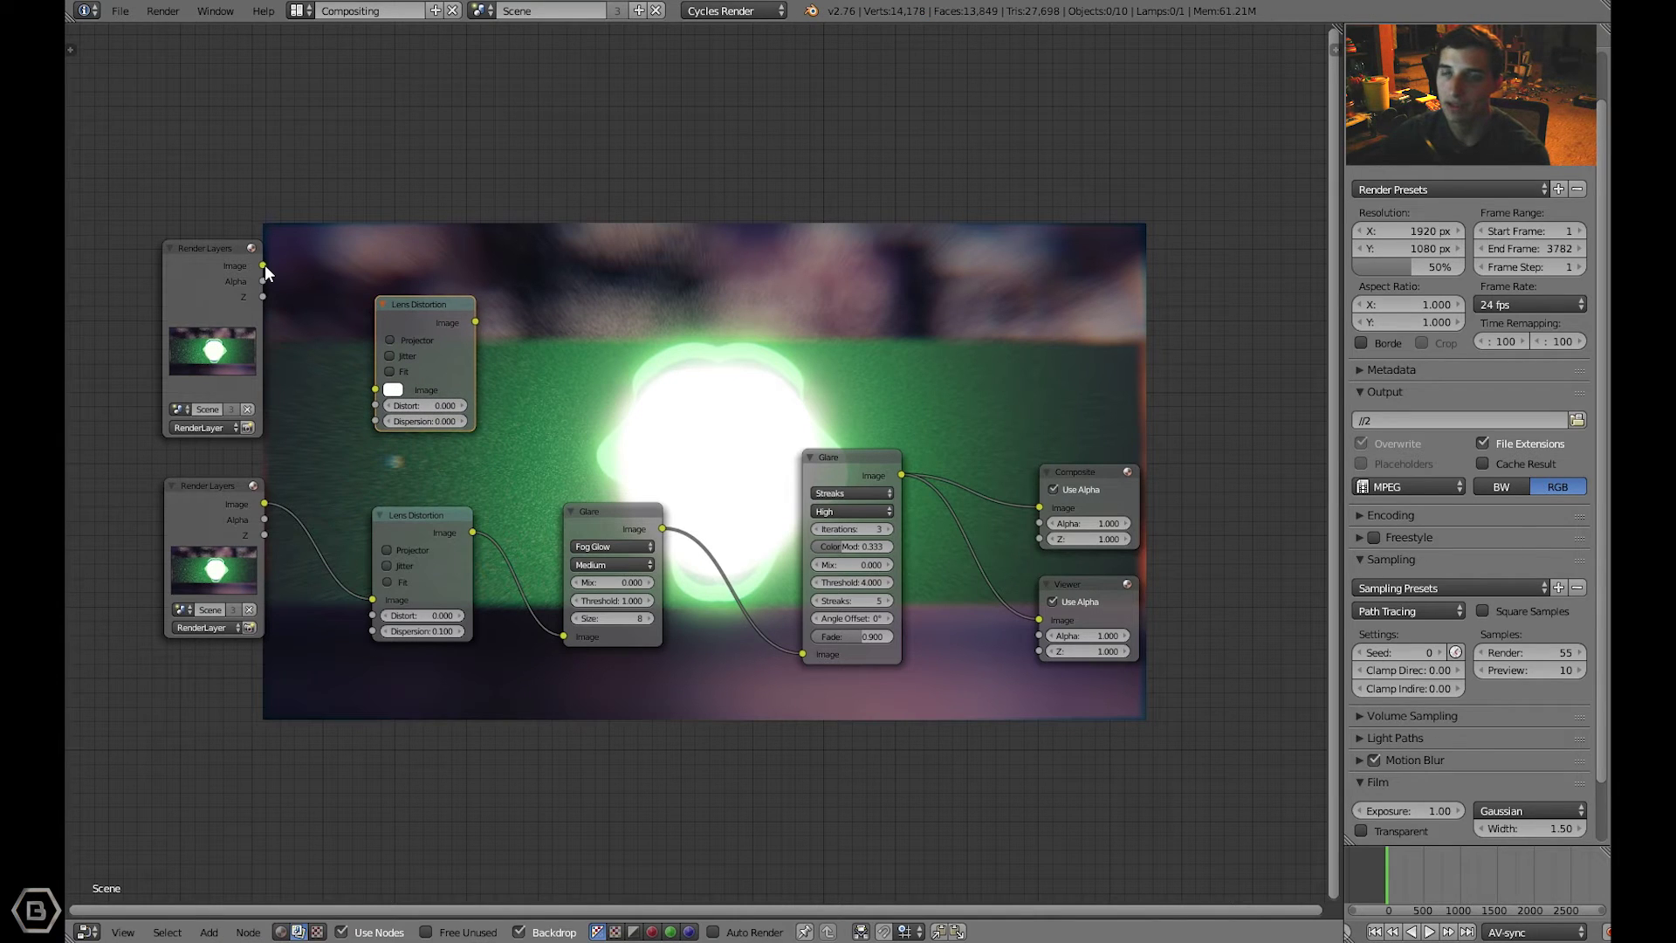
drag(265, 266, 398, 391)
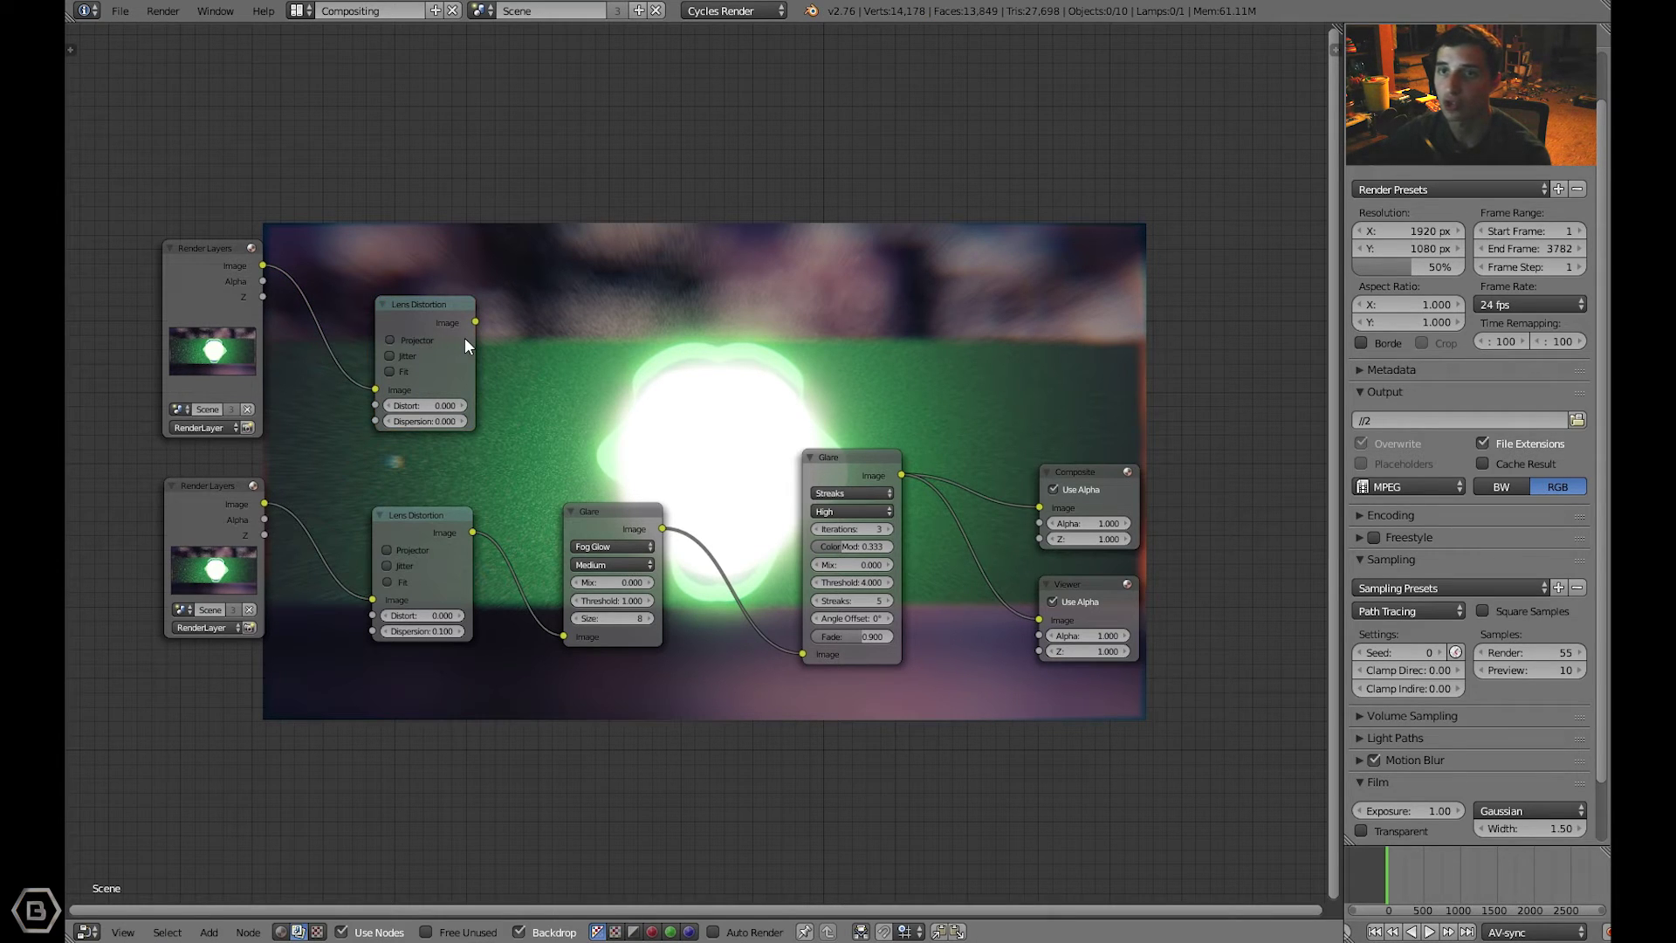
- Add a Fog Glow Glare node and connect the upper Lens Distortion Image output to it
key(shift+a)
click(552, 339)
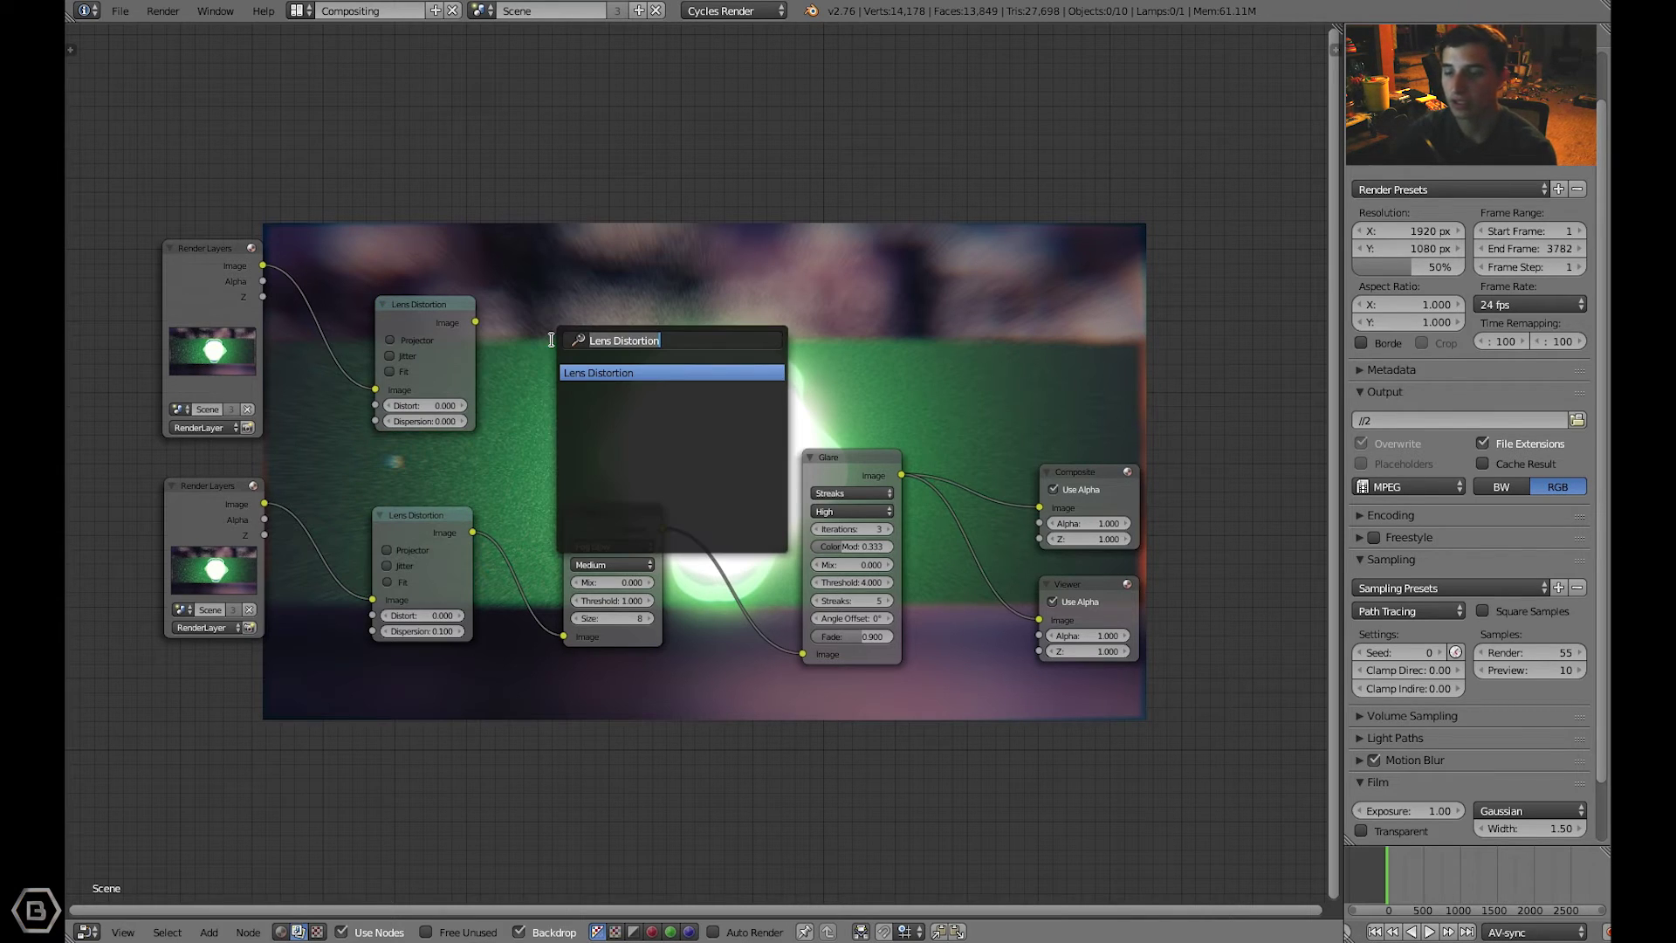
text(glare)
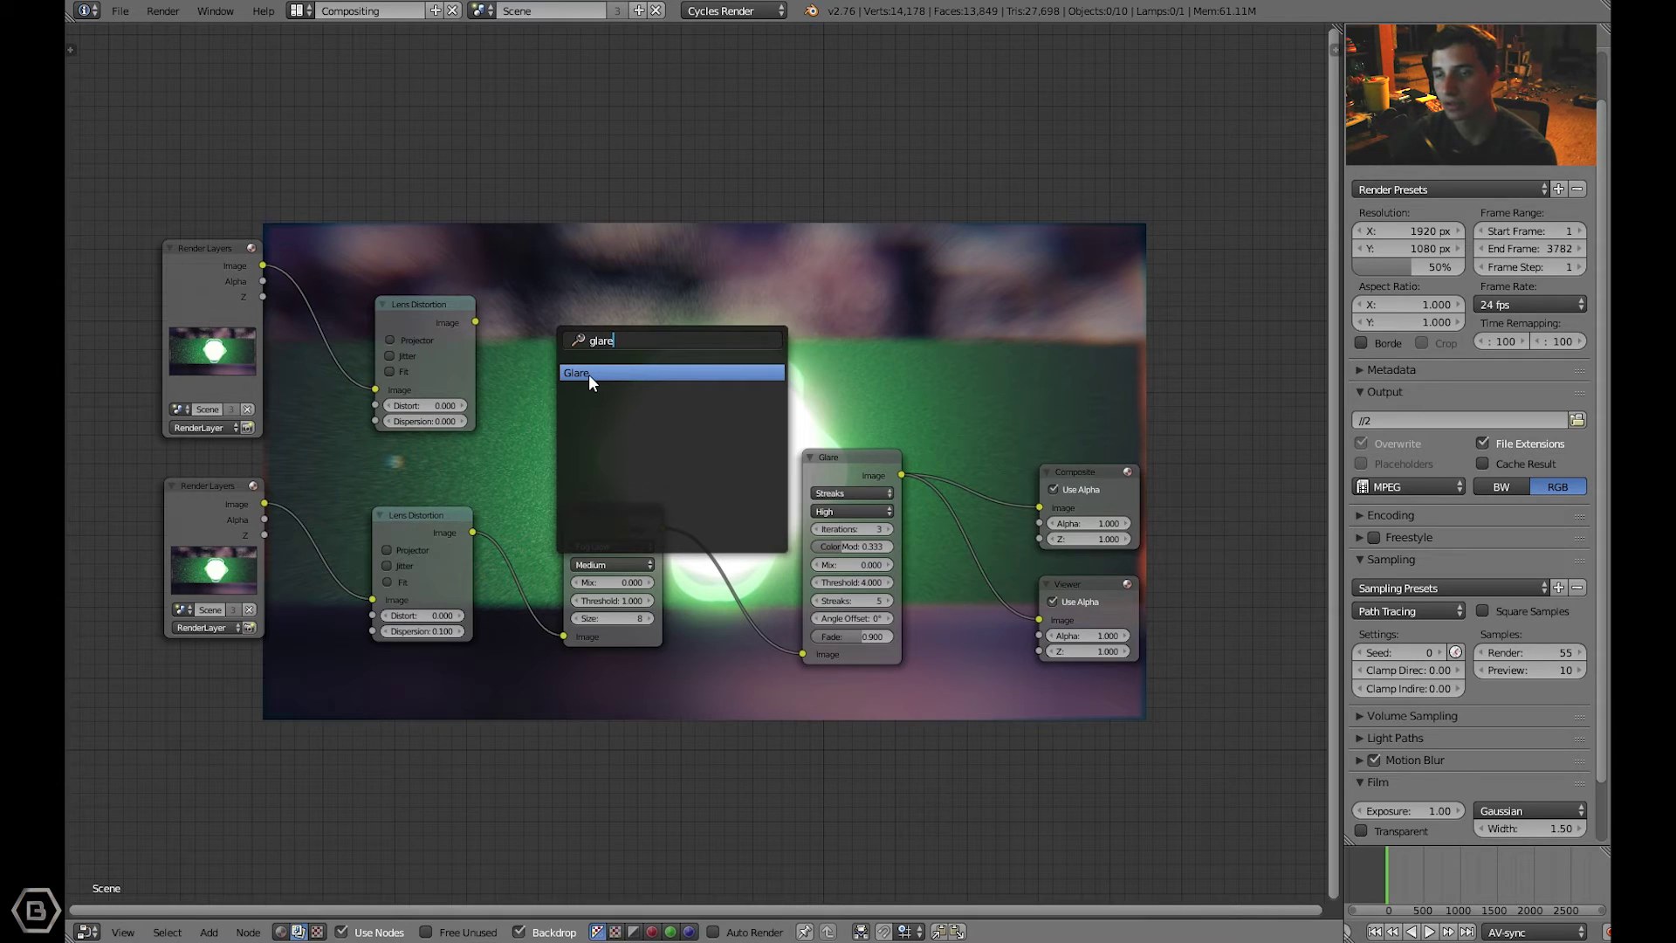
click(589, 373)
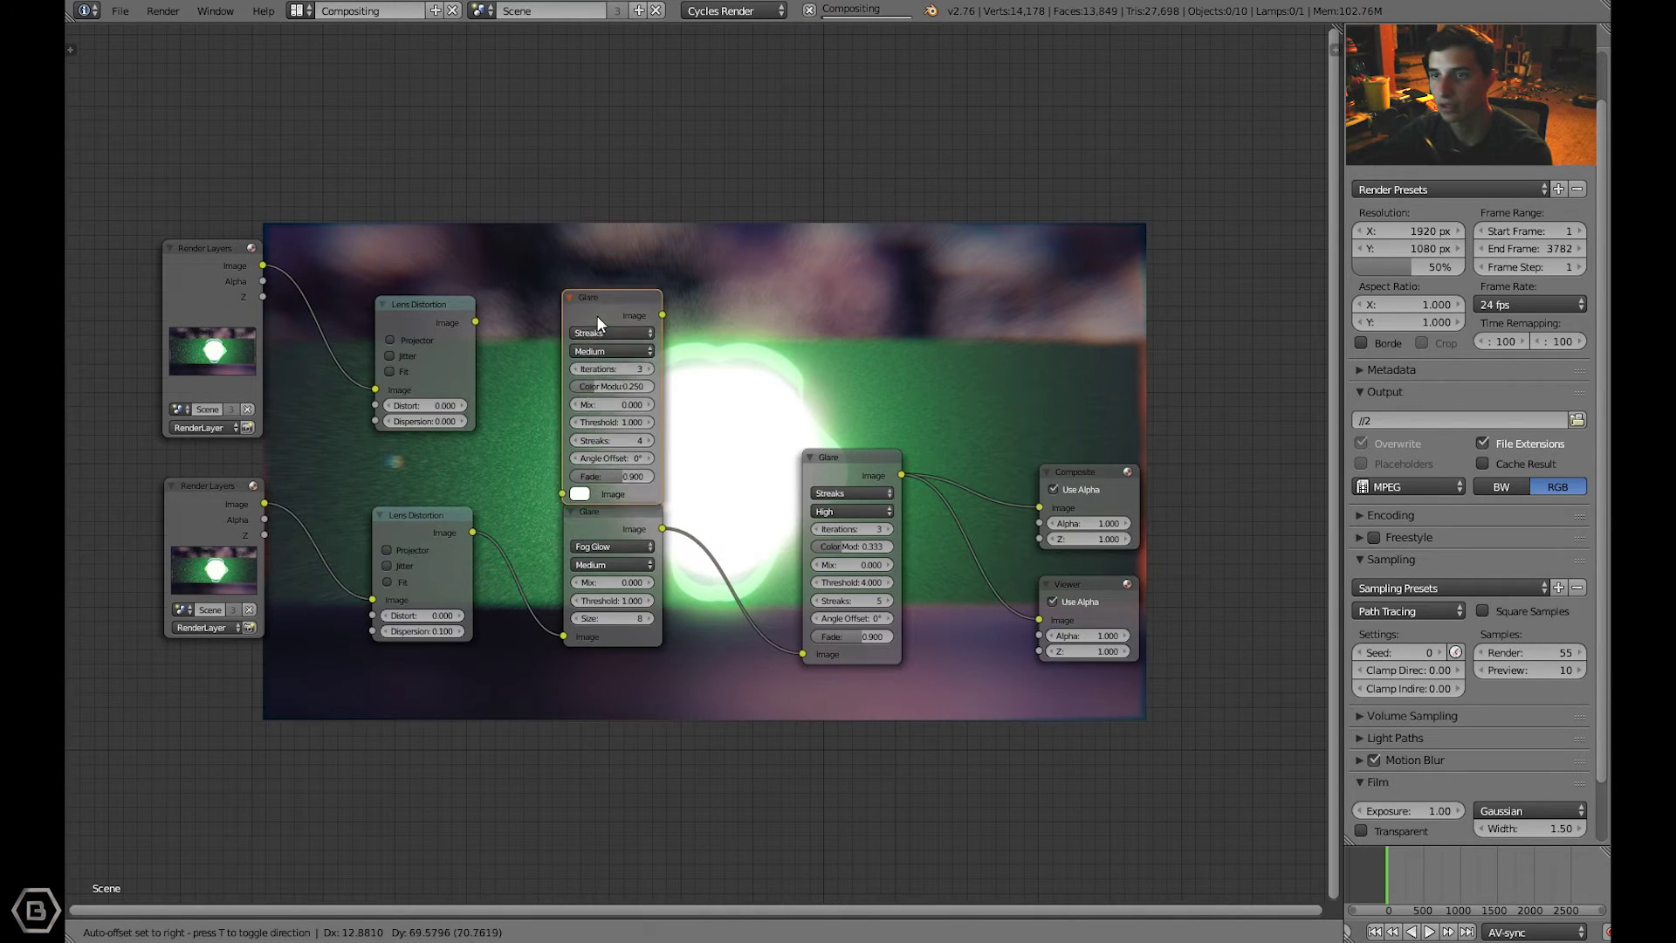
click(598, 301)
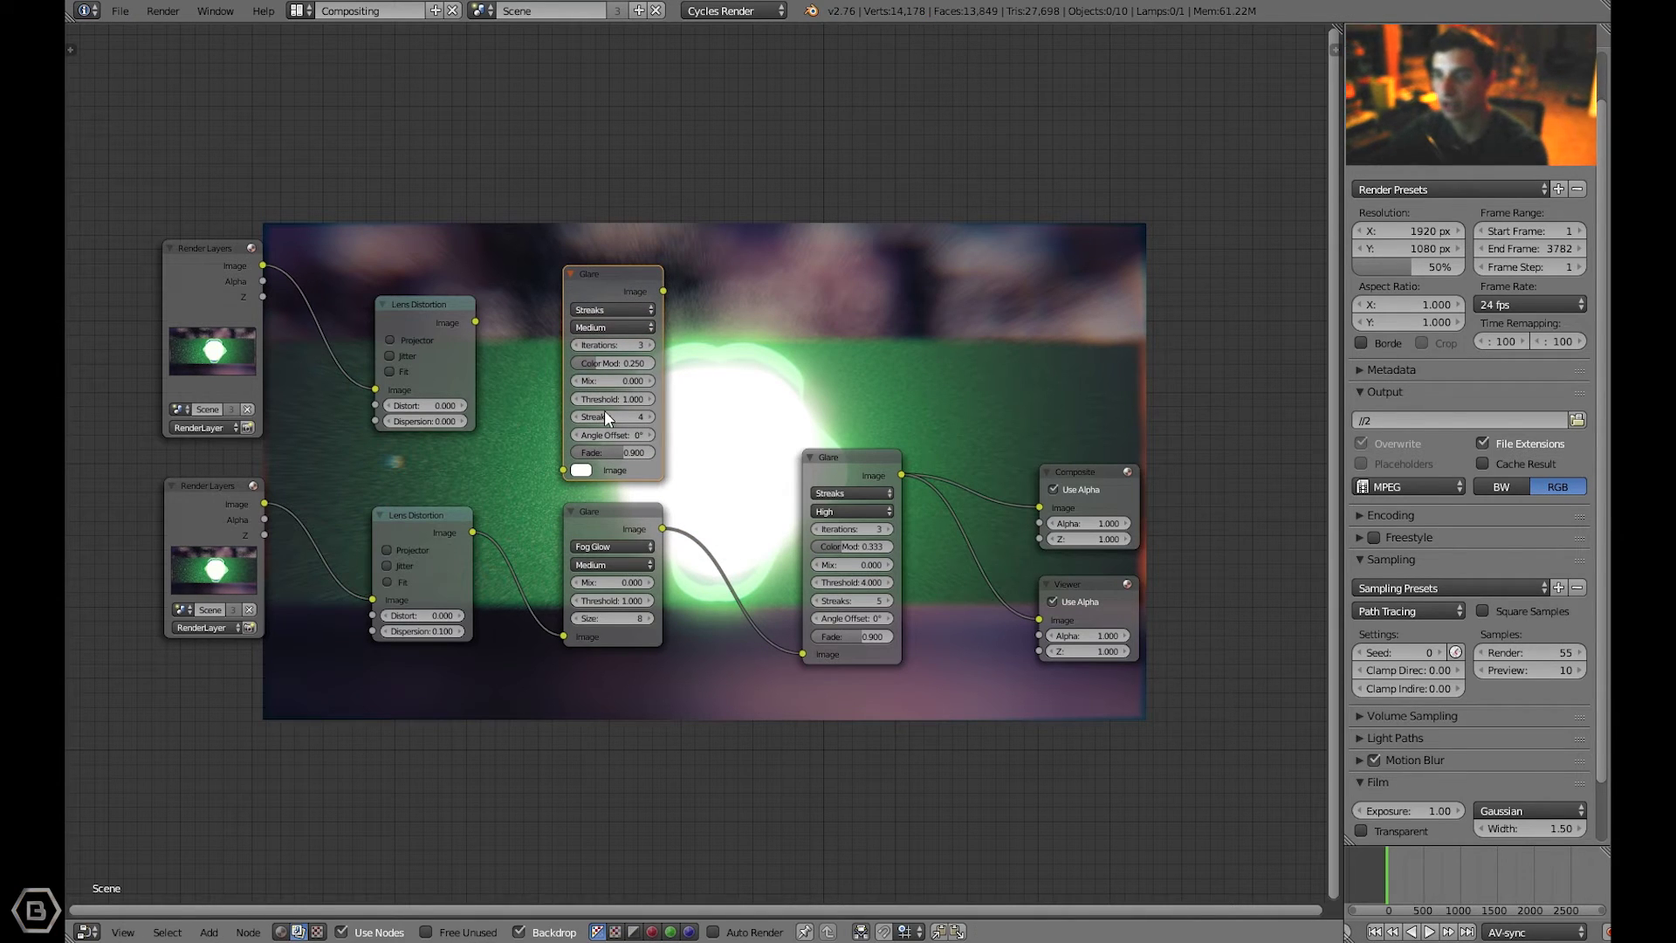
click(613, 310)
click(604, 270)
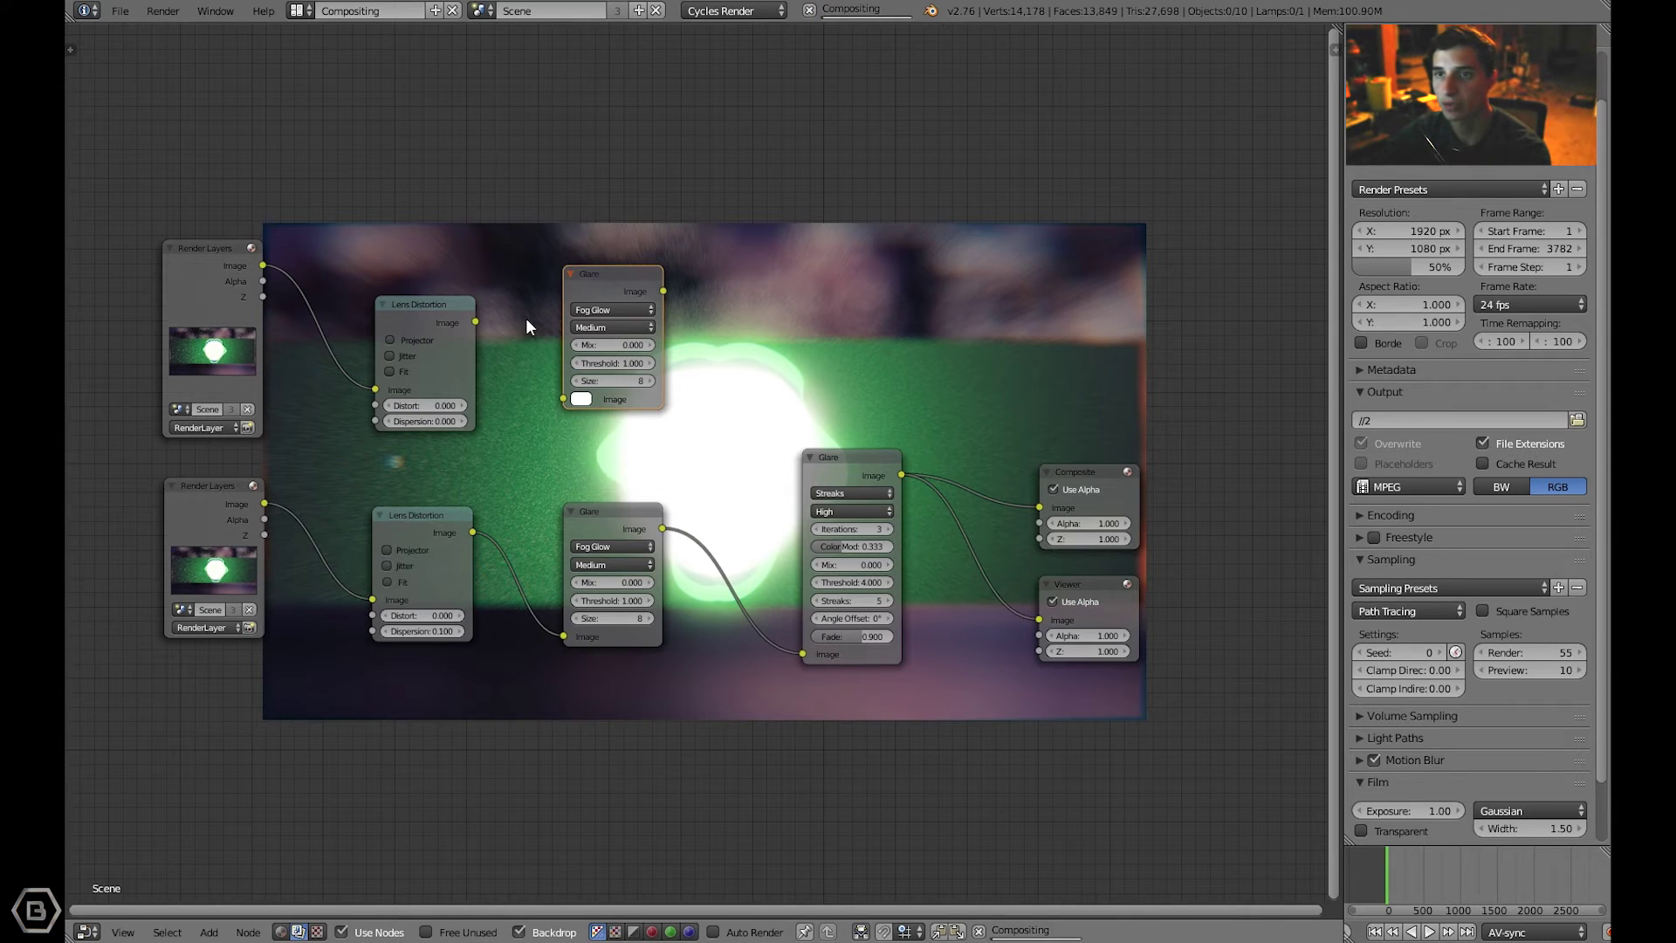
drag(475, 322, 491, 337)
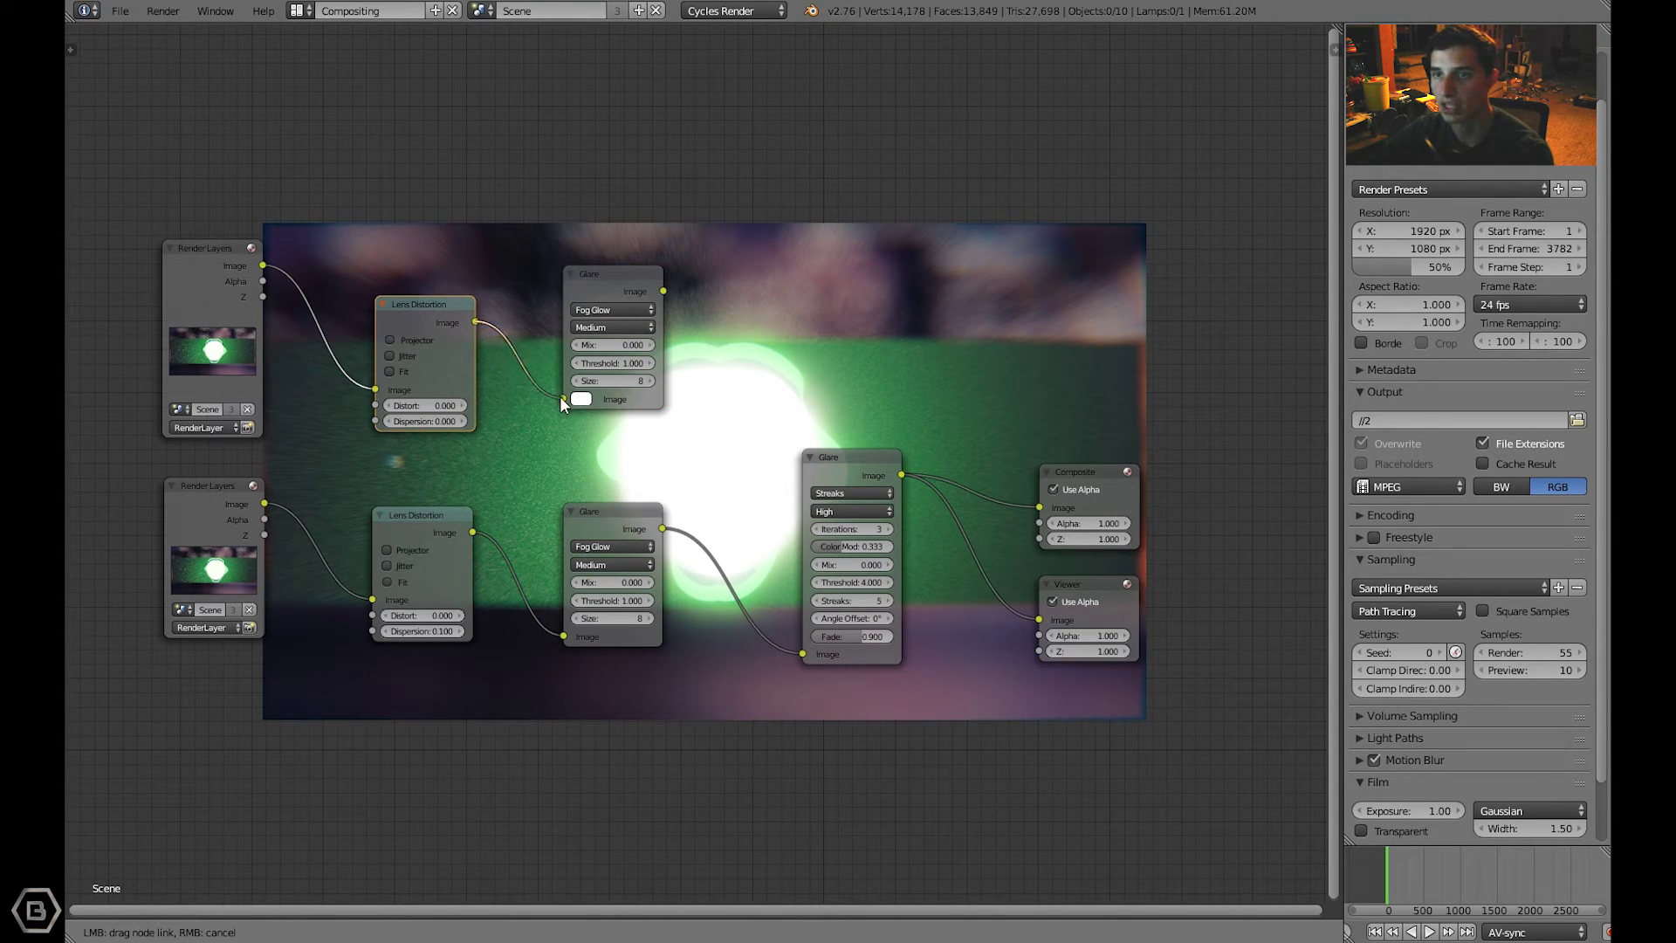
drag(560, 401, 563, 400)
- Nudge the new Glare node into place and select it for copying
drag(627, 283, 626, 304)
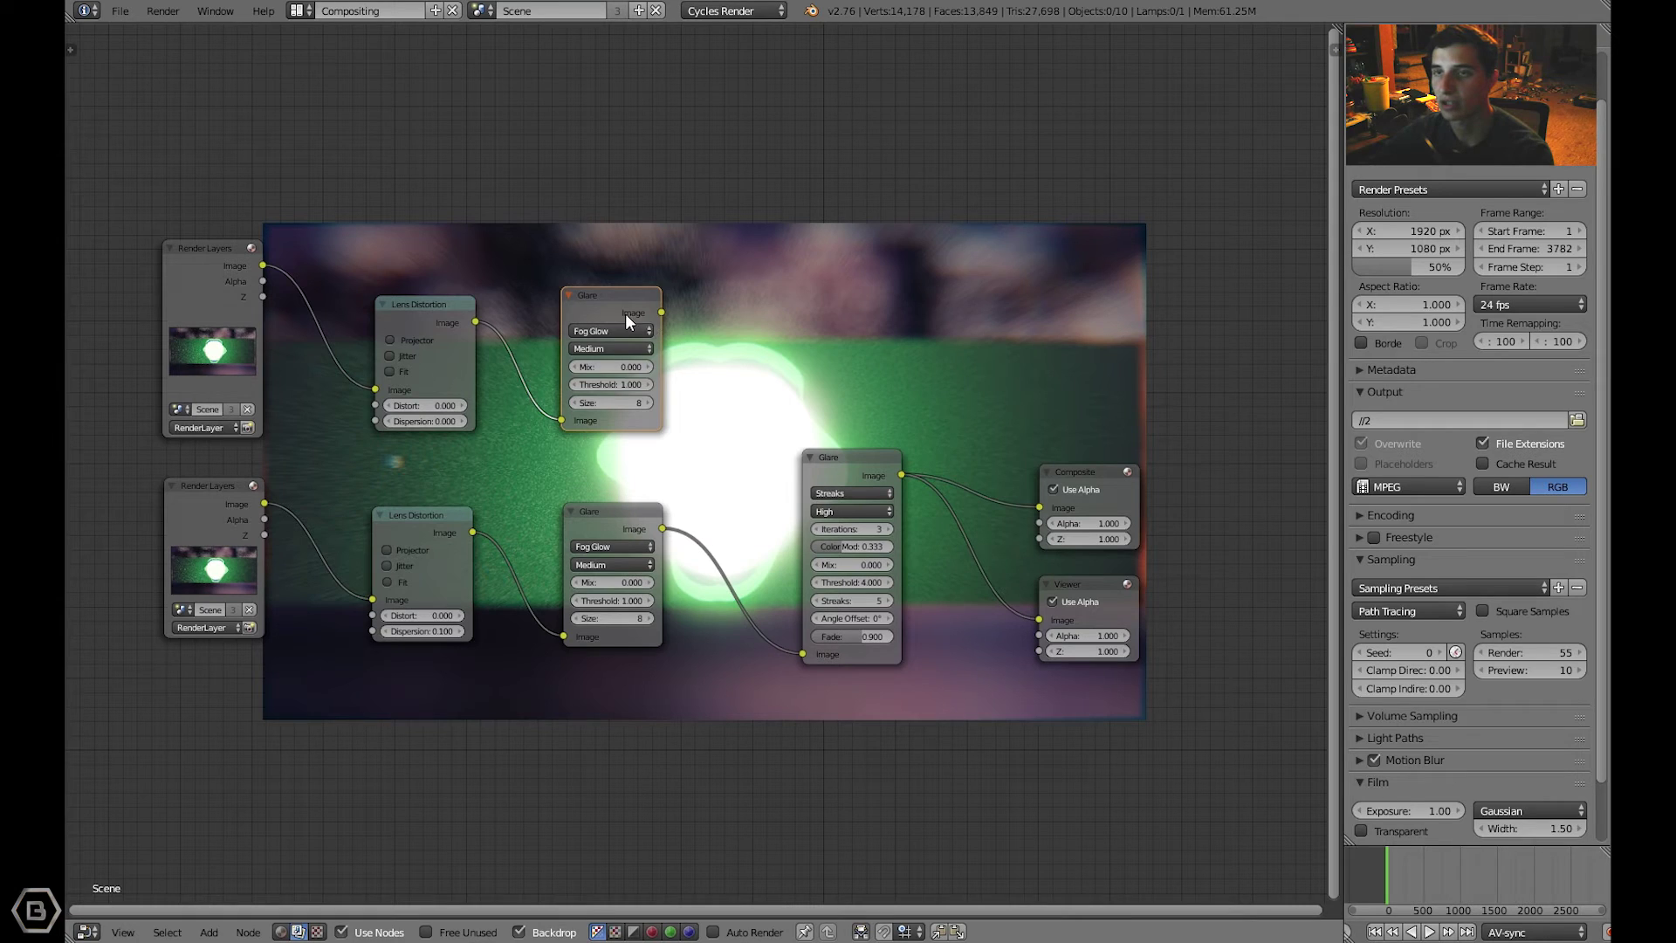
drag(625, 313, 616, 314)
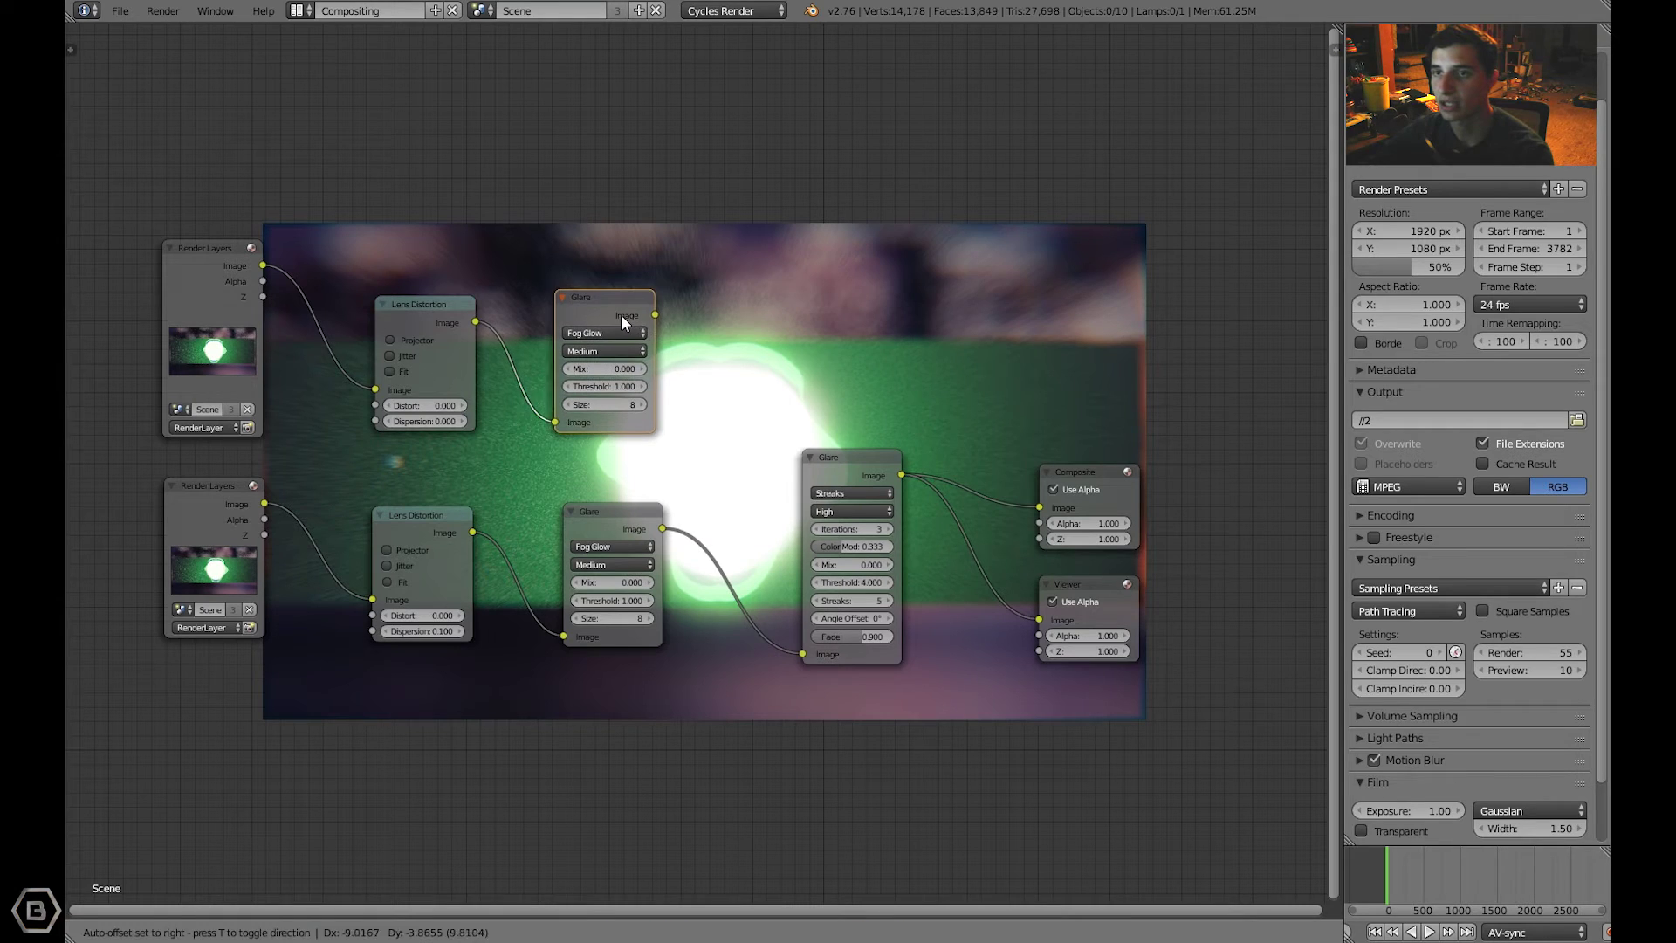
click(868, 499)
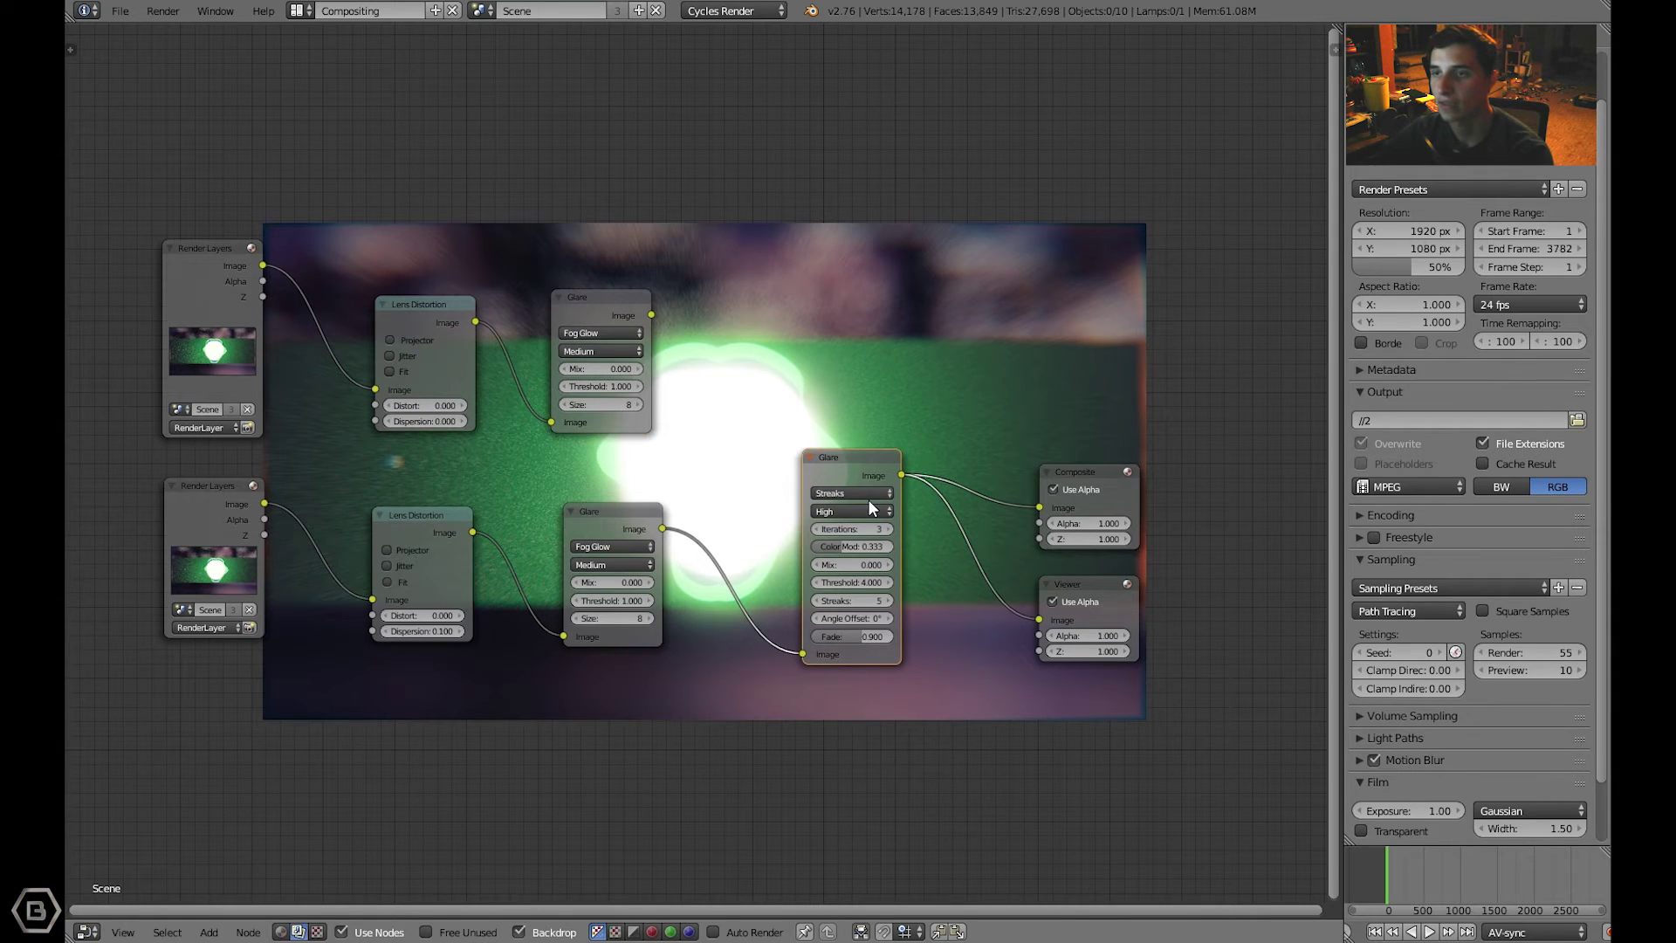
click(620, 384)
- Duplicate the Fog Glow Glare node above the Streaks node and shift the lower node row down
key(shift+d)
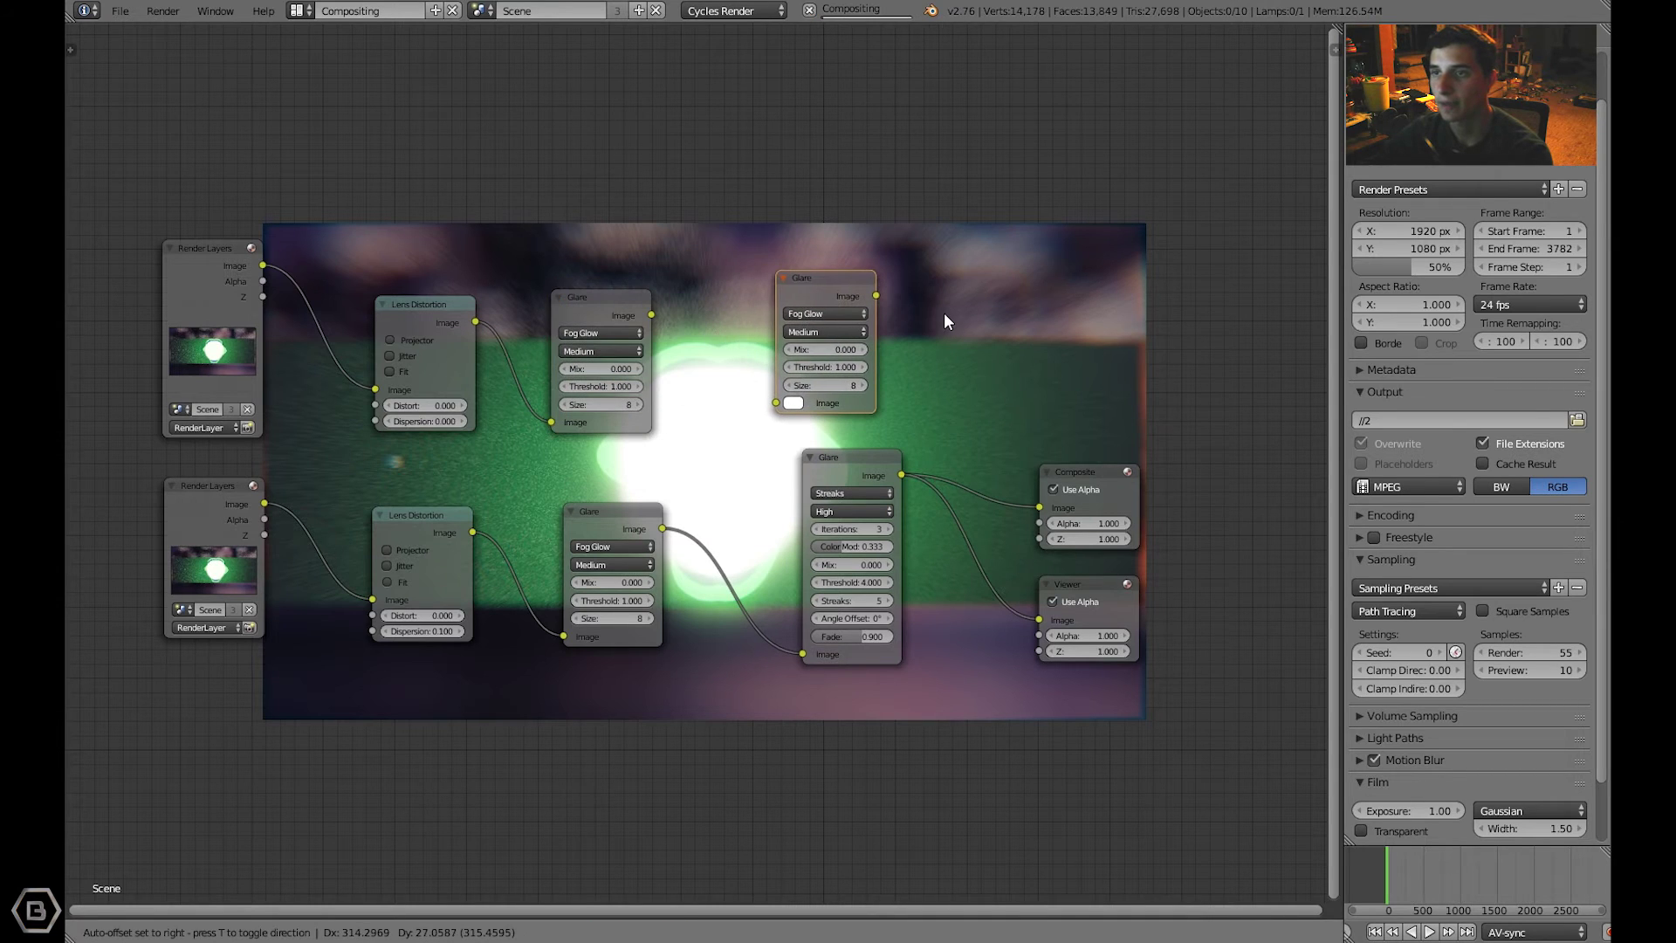
click(944, 313)
drag(196, 463, 1126, 648)
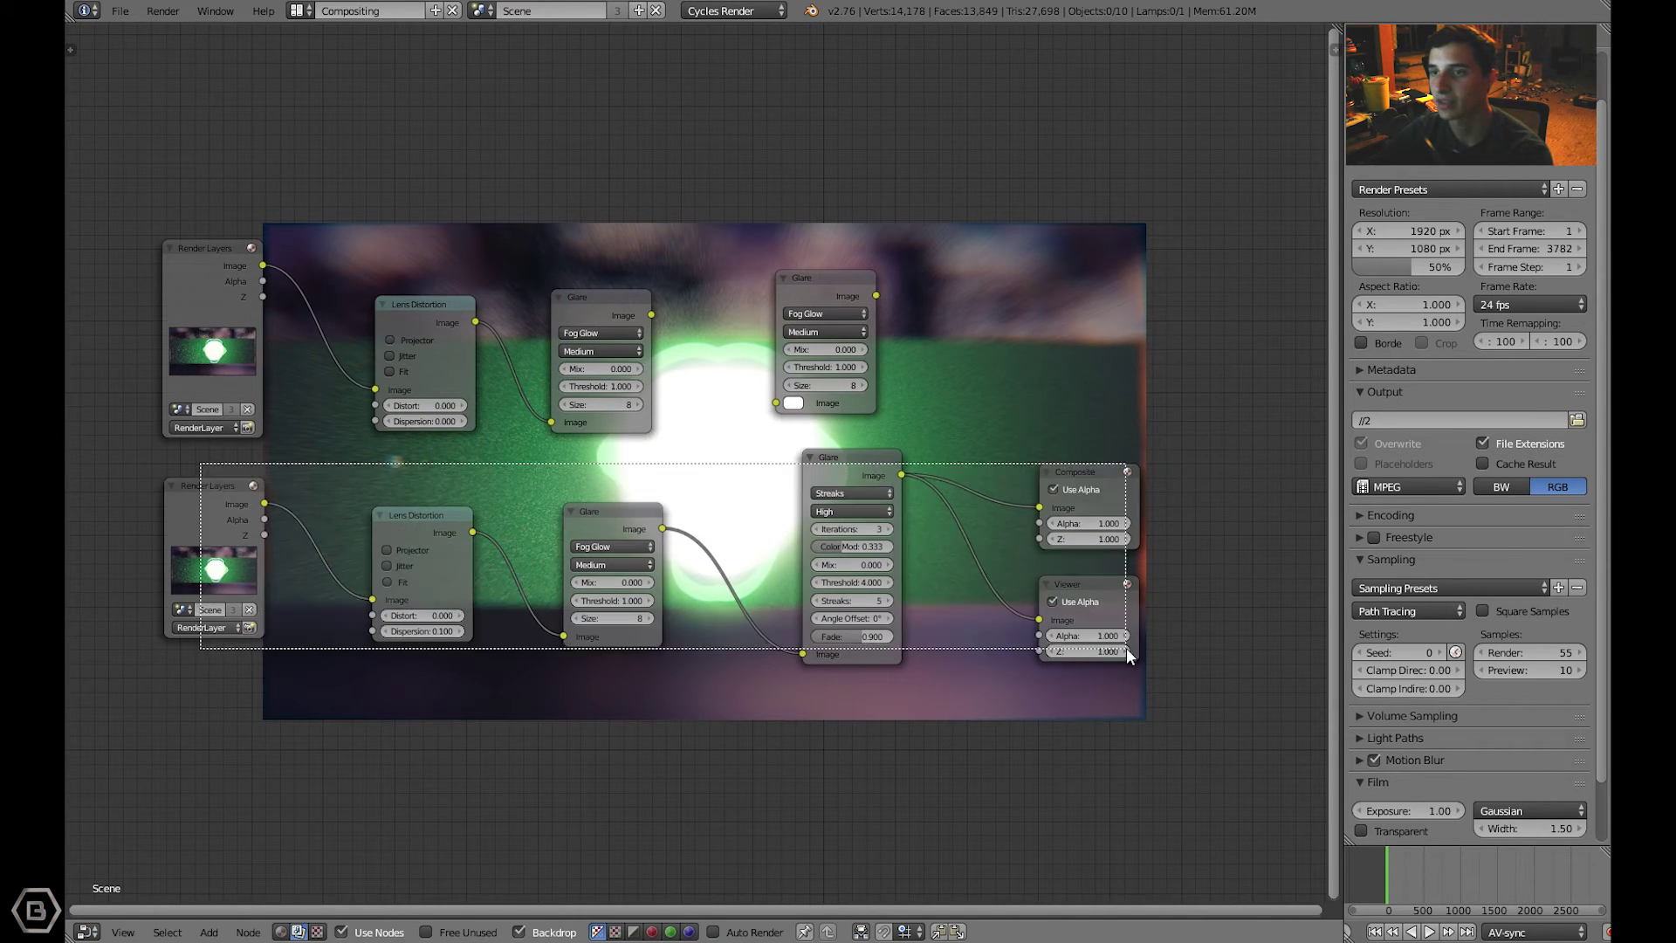
key(g)
click(1114, 653)
key(a)
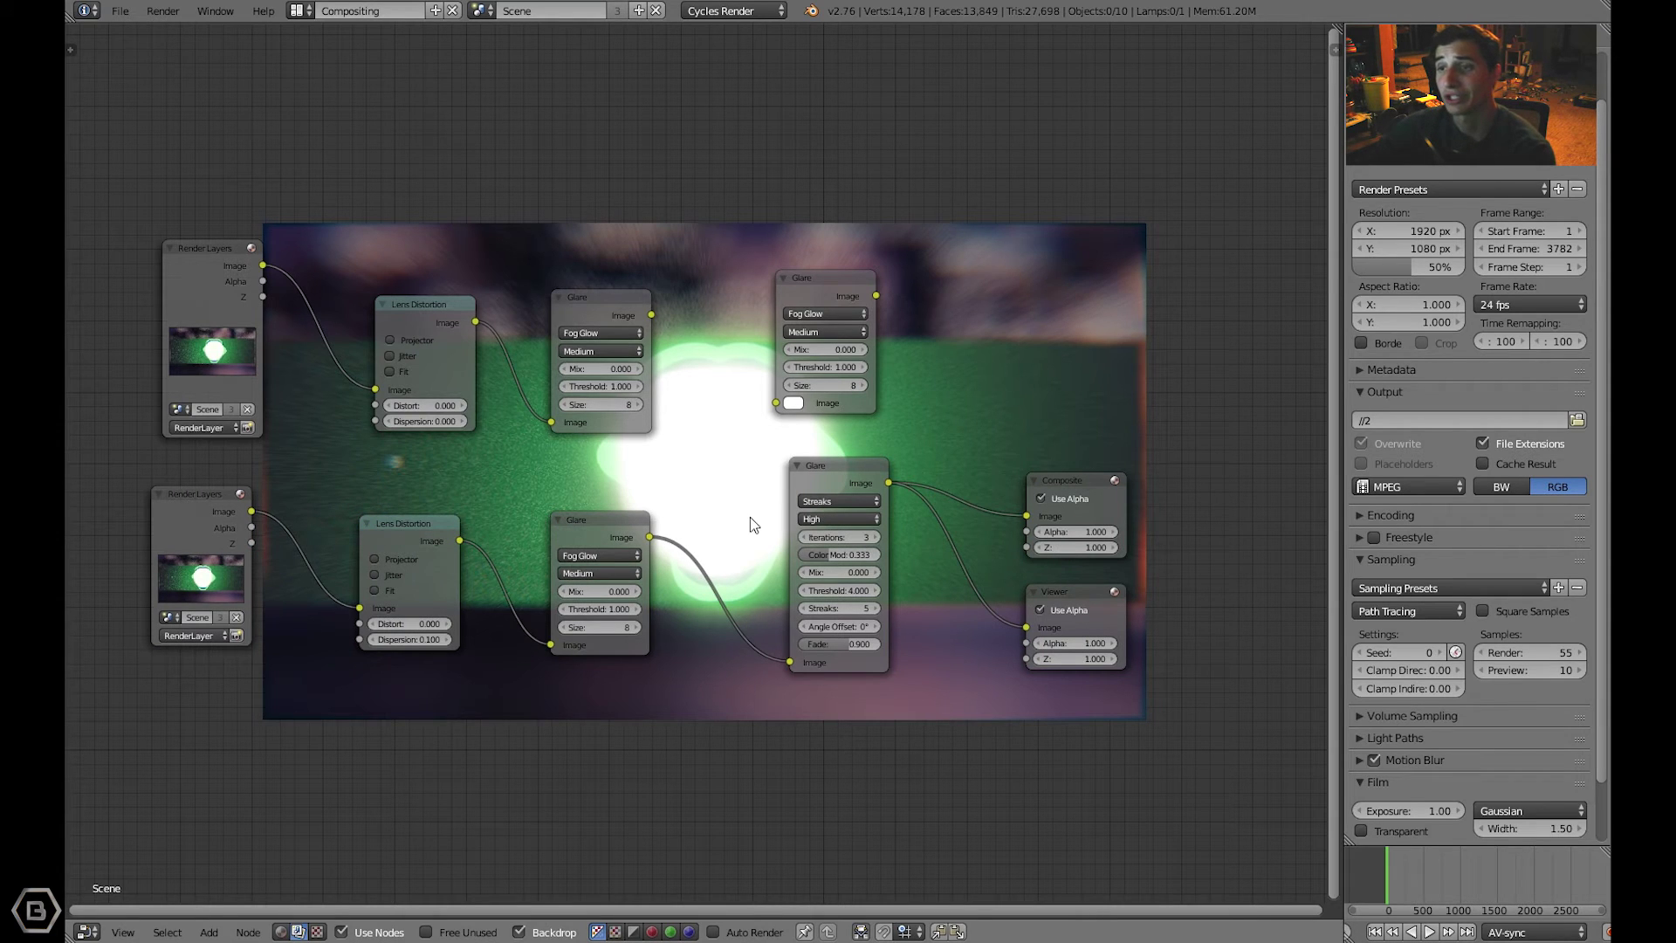
drag(234, 531, 245, 529)
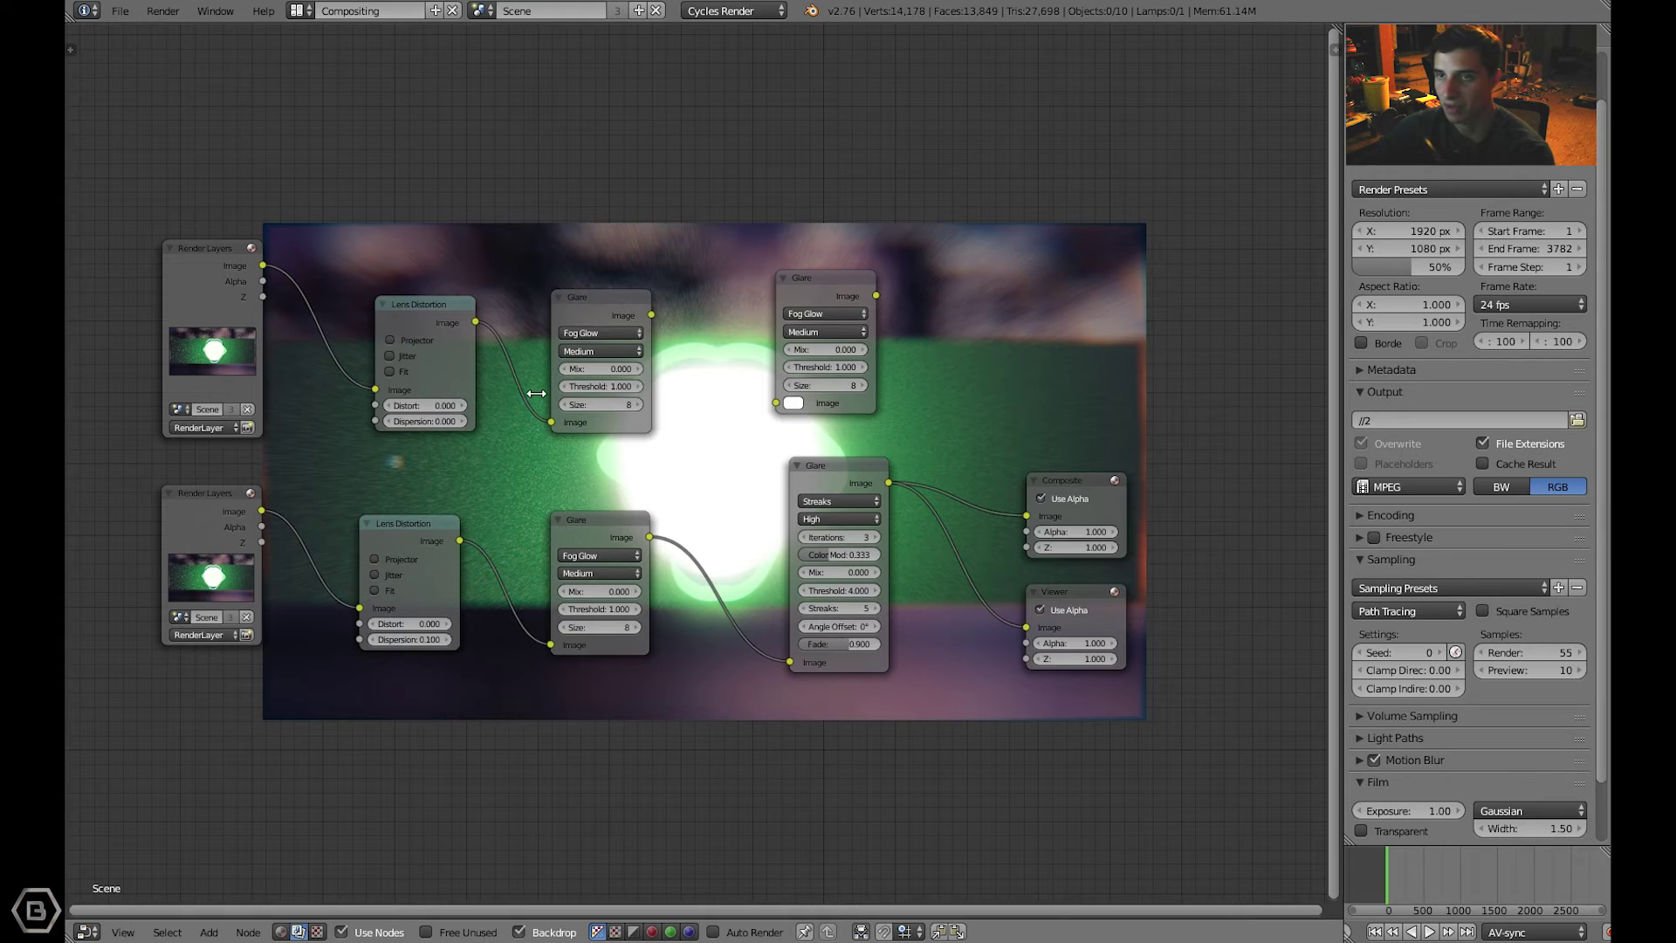
click(653, 312)
- Switch the second upper Glare node to Streaks with High quality
drag(653, 311, 782, 407)
click(821, 311)
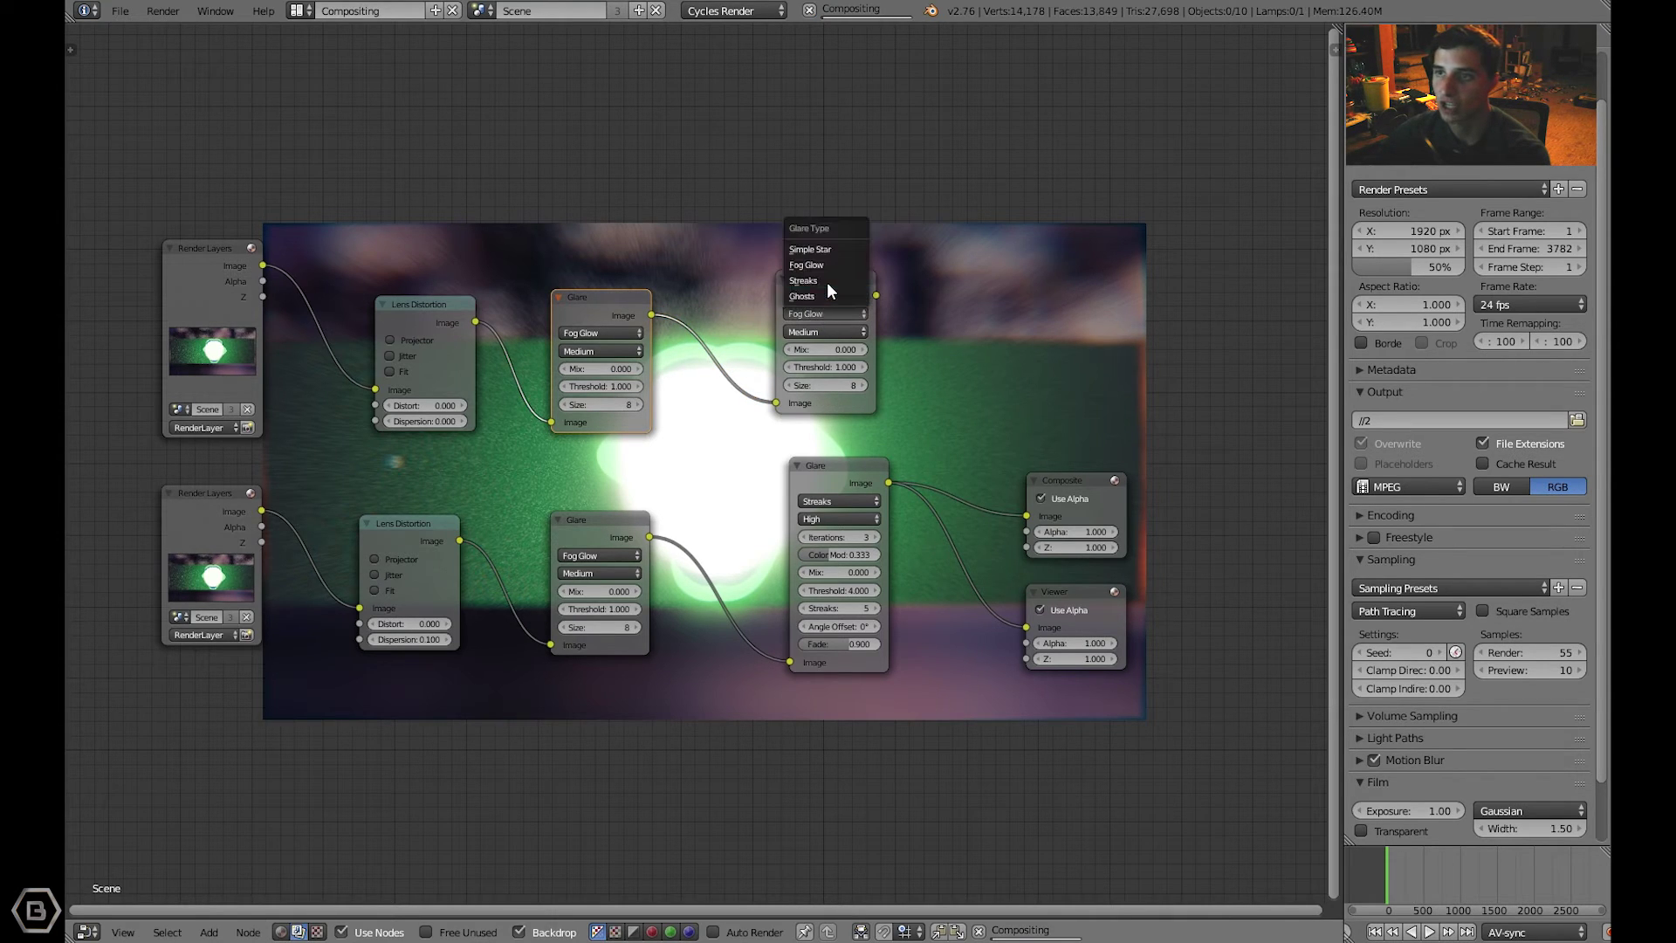
click(826, 281)
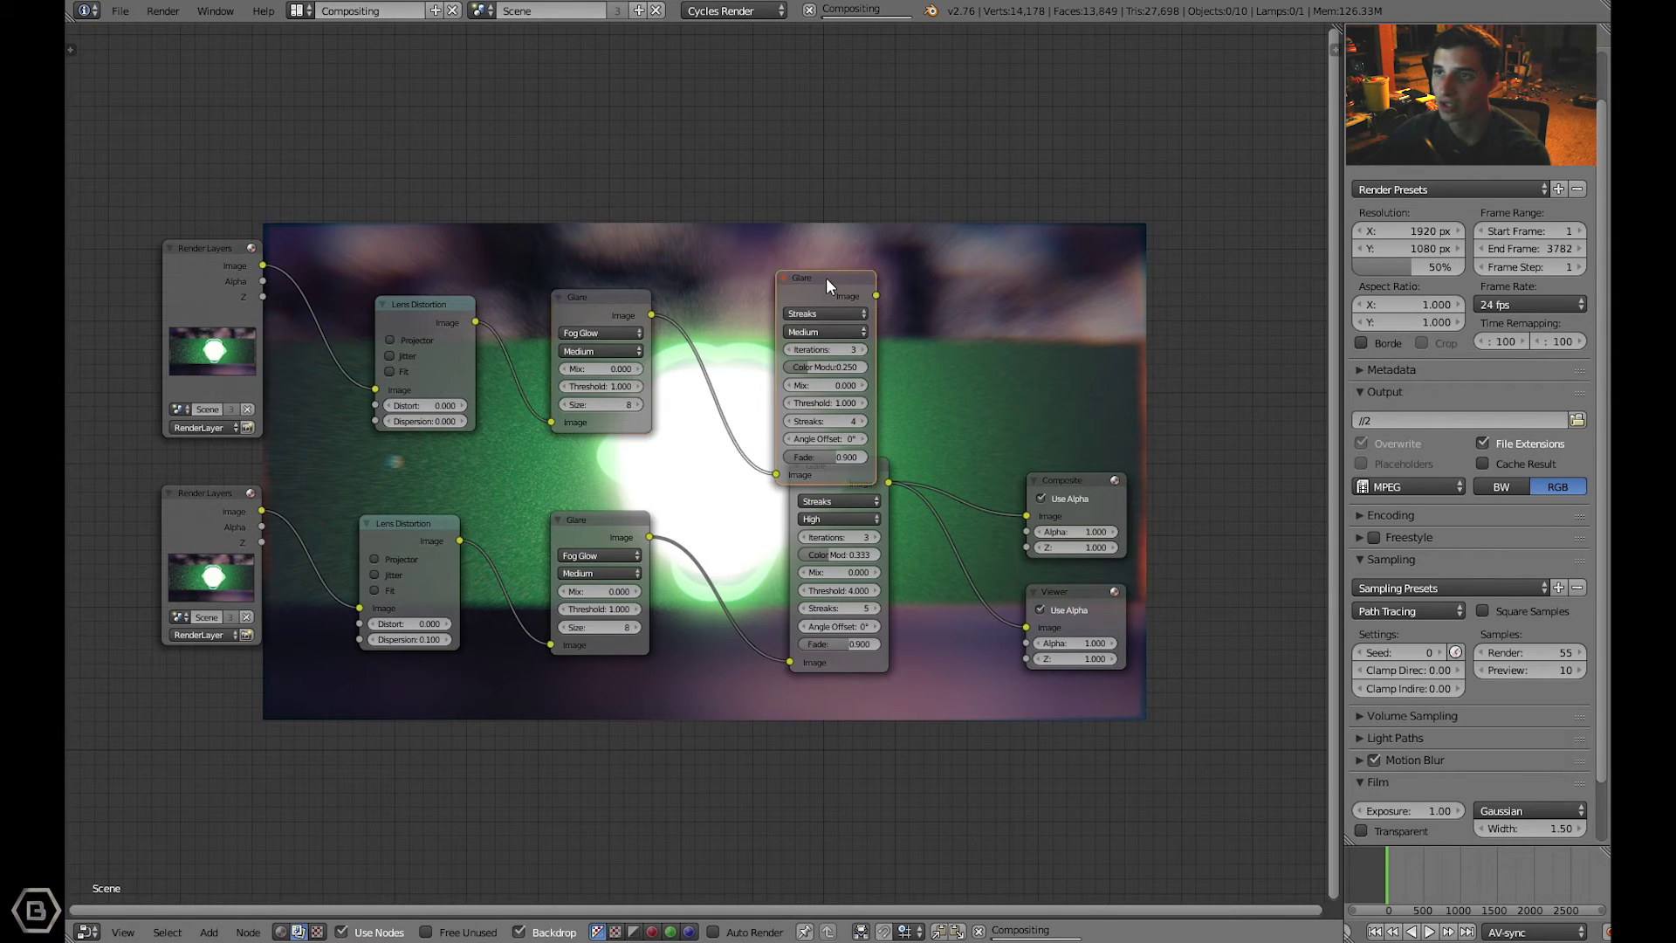
mouse_move(826, 277)
mouse_down()
mouse_move(827, 243)
mouse_move(851, 263)
mouse_up()
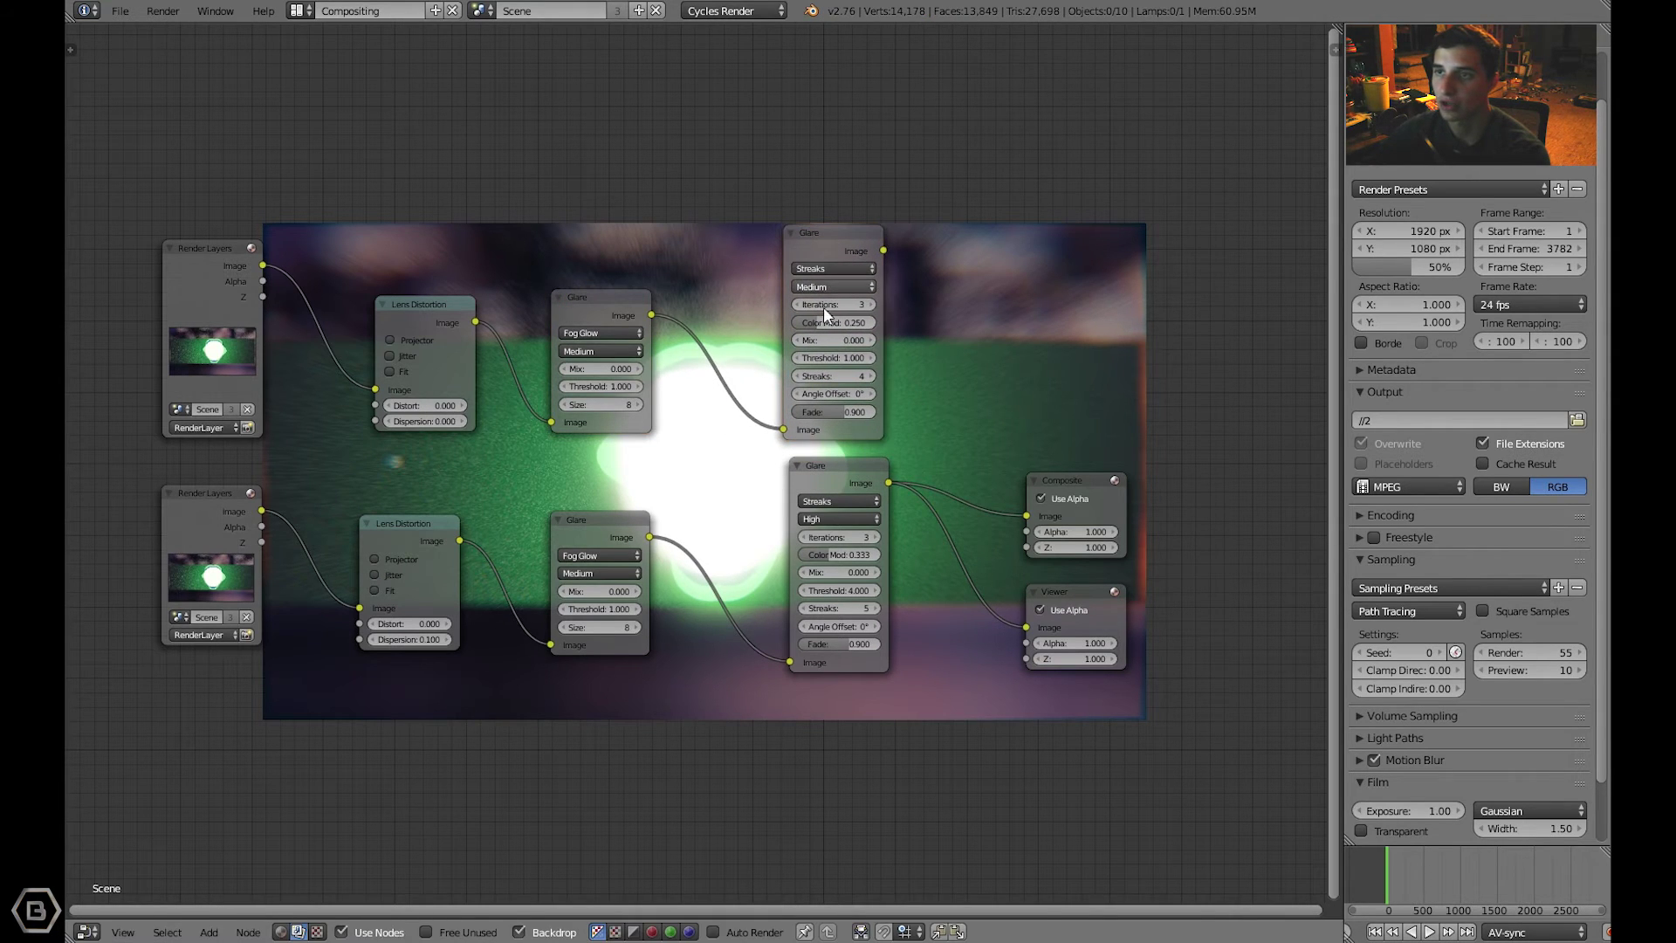
click(832, 283)
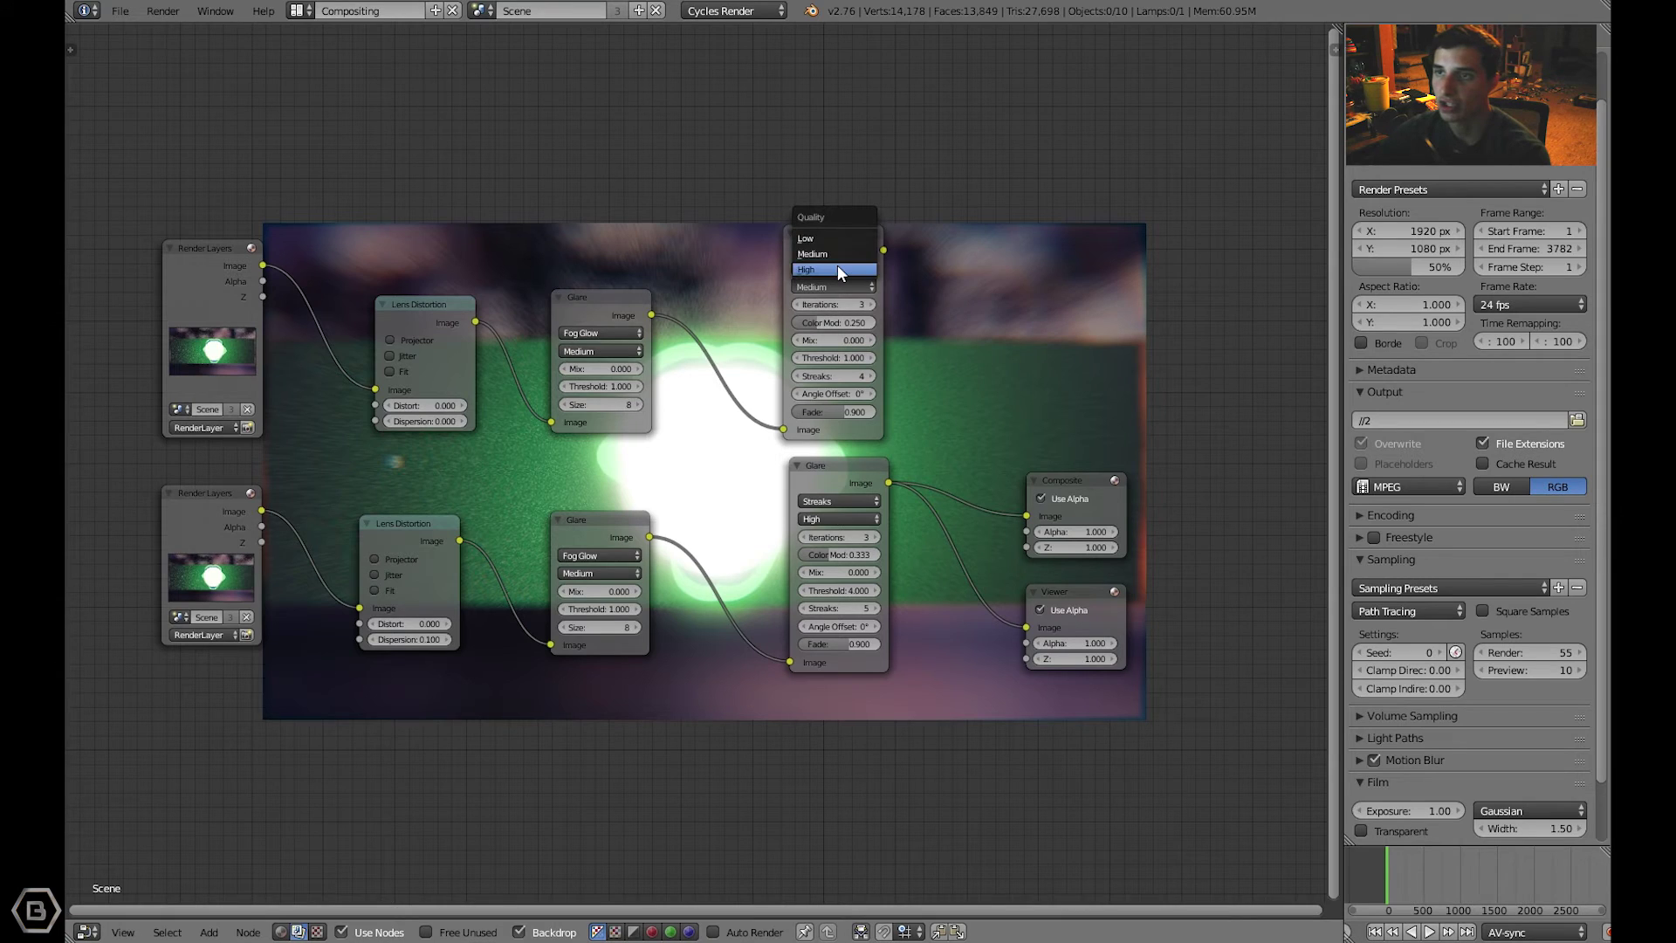
click(836, 269)
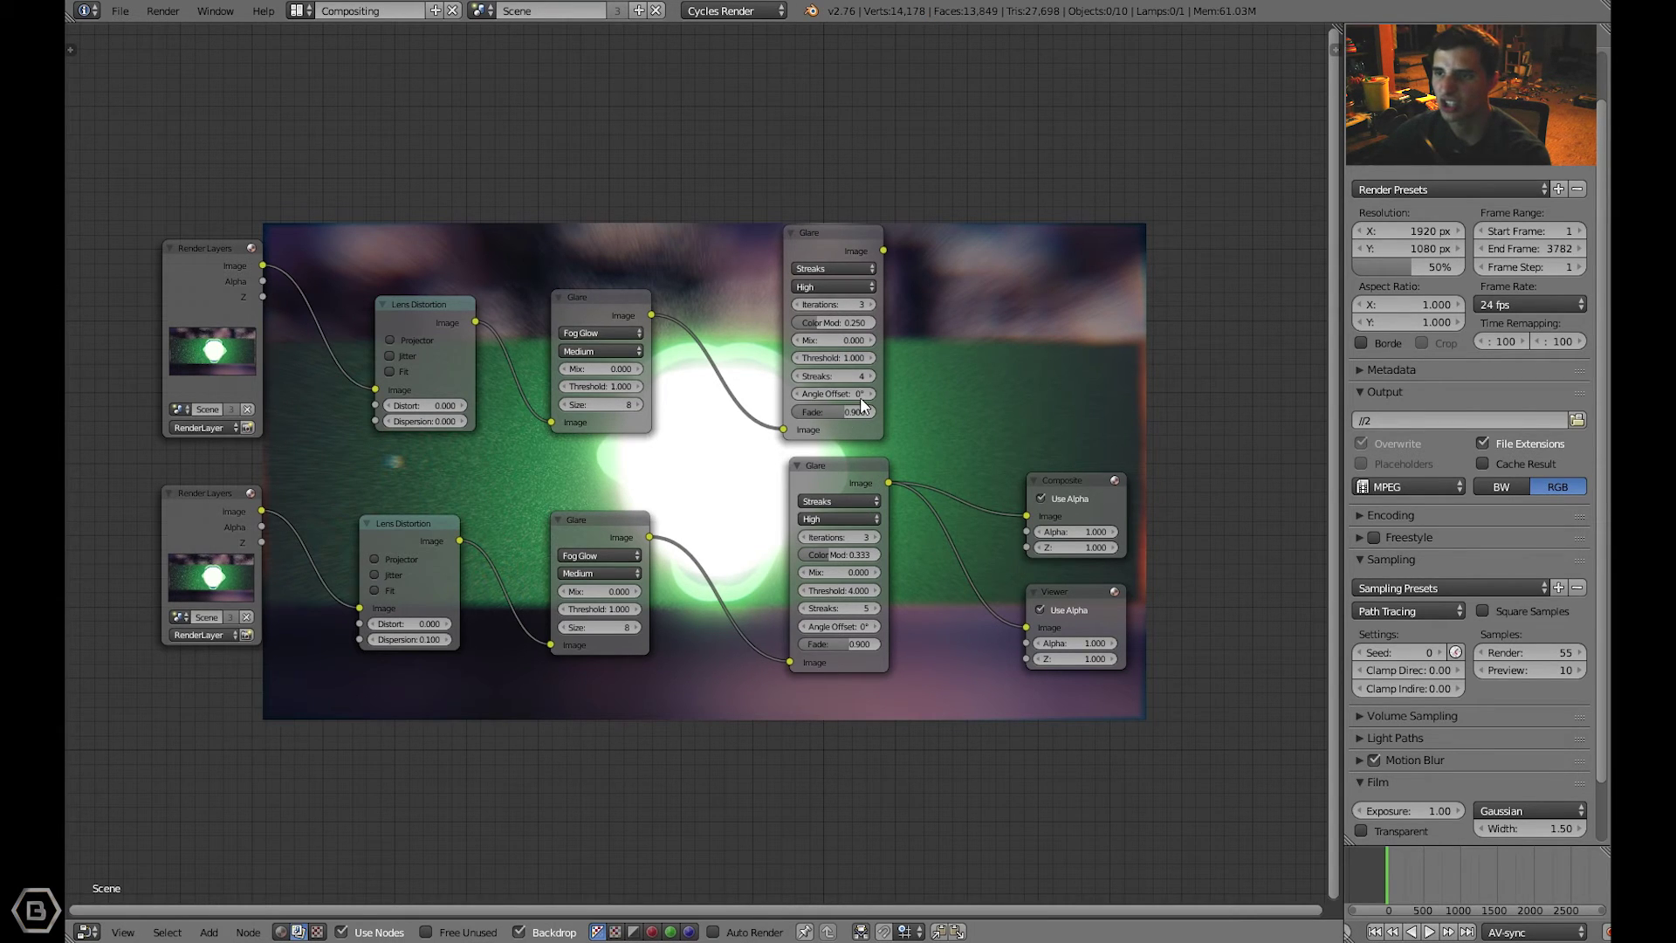
- Set its Color Mod to 0.333, Streaks to 5 and Threshold to 4.000
click(840, 323)
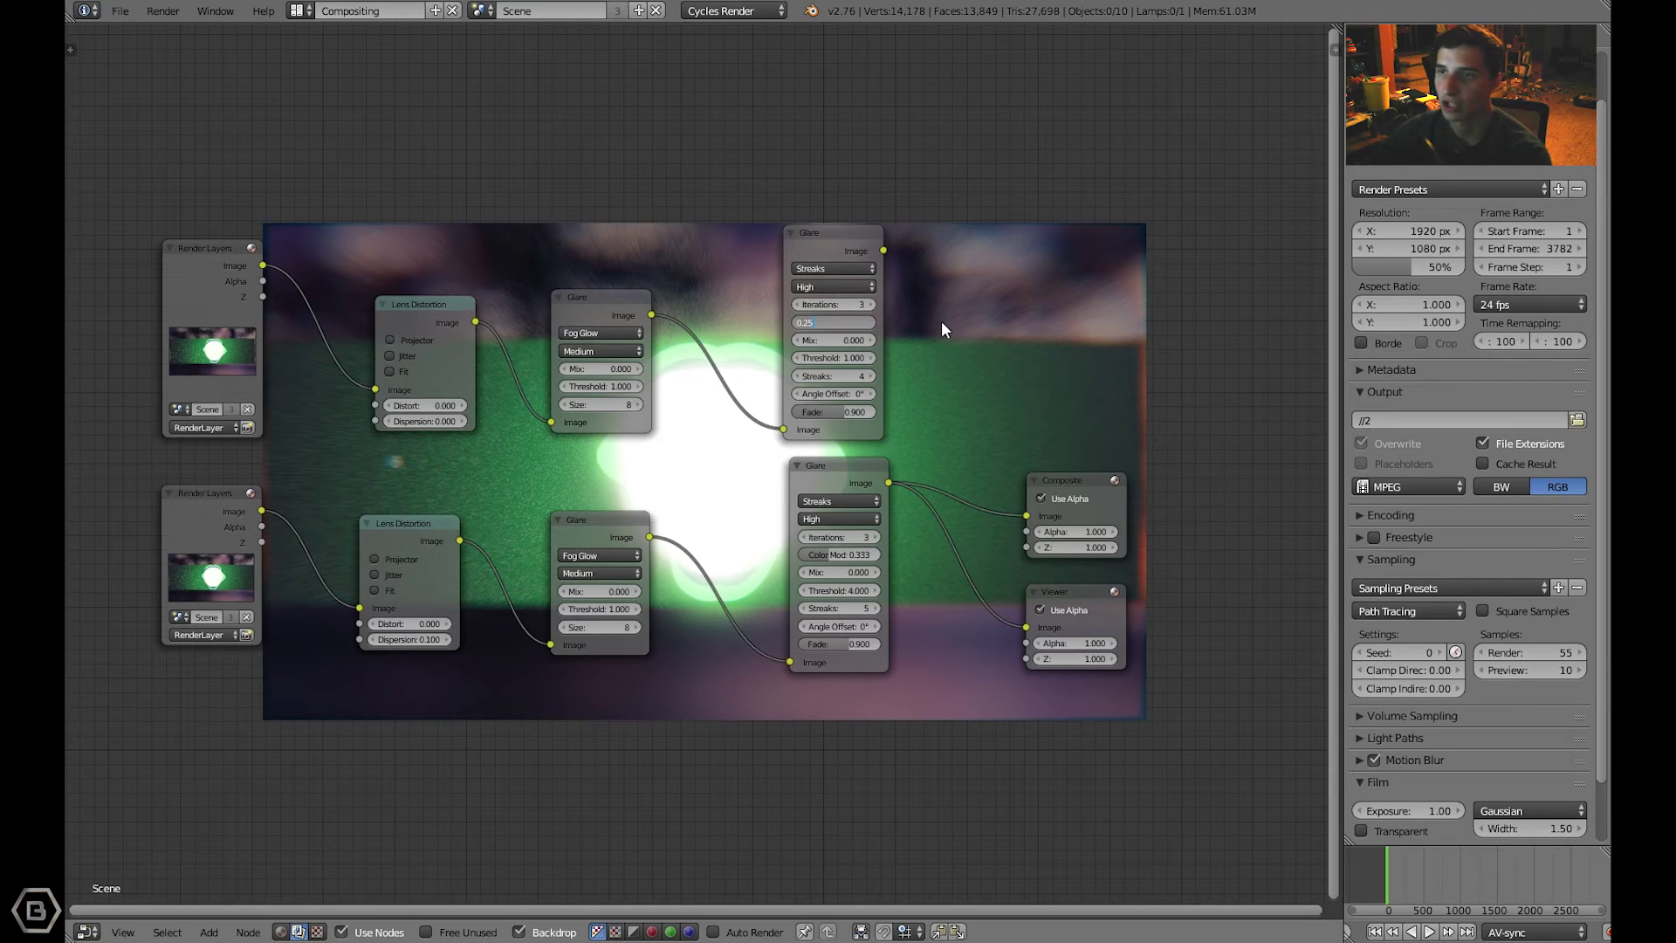
key(Return)
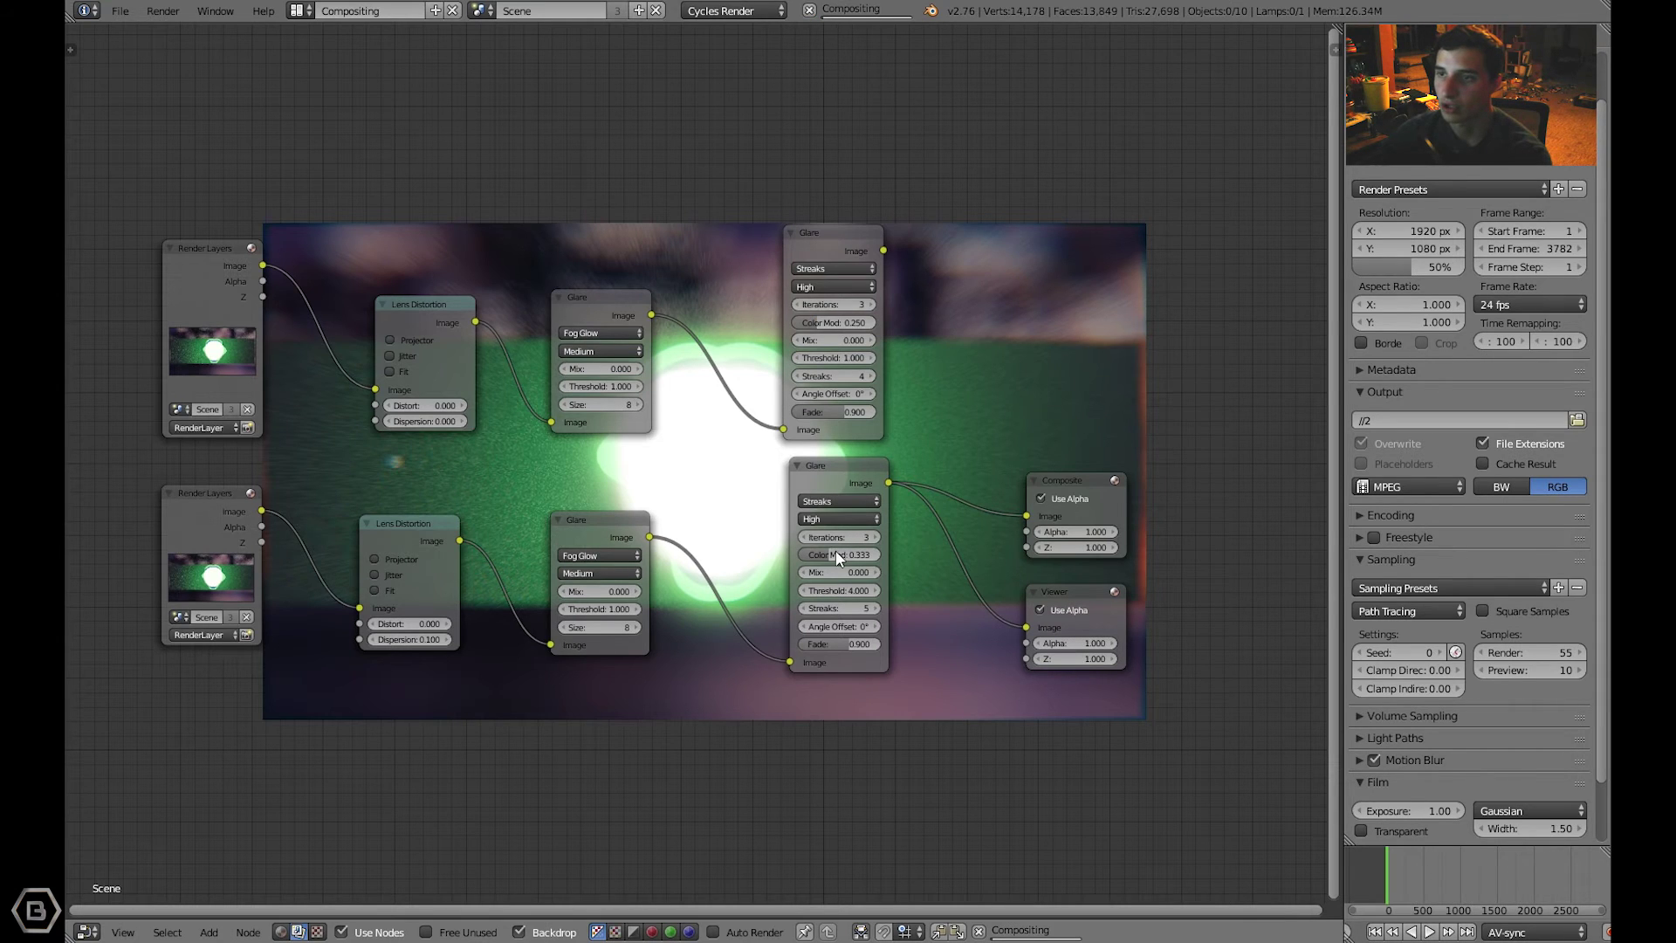
click(840, 323)
key(BackSpace)
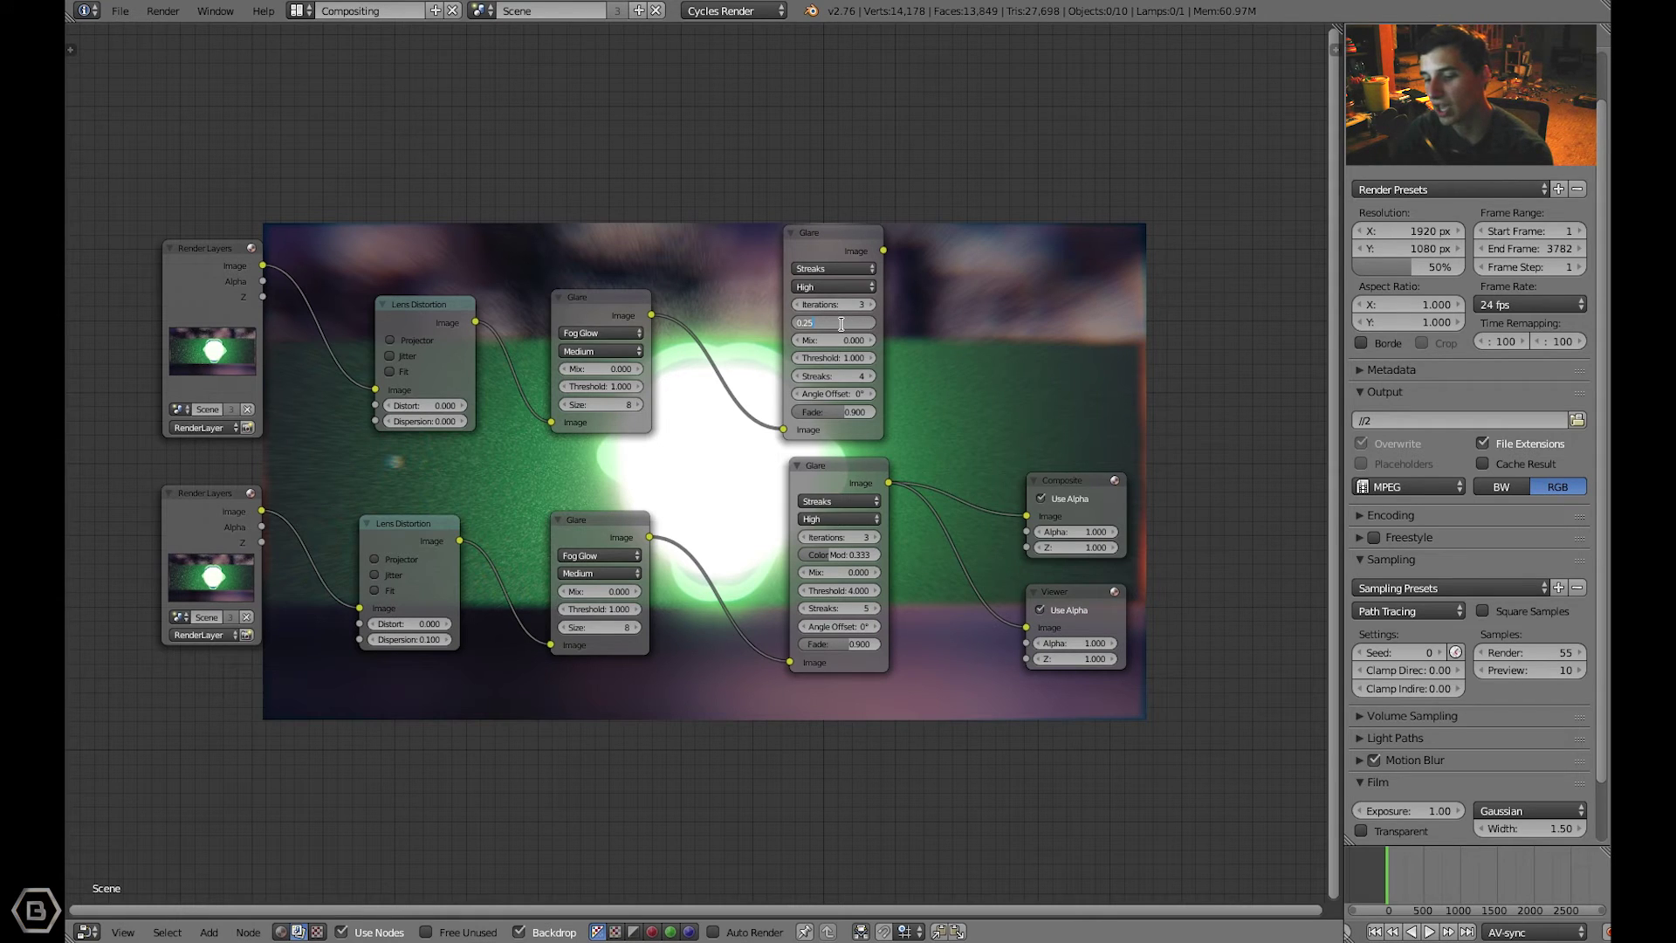
text(.333)
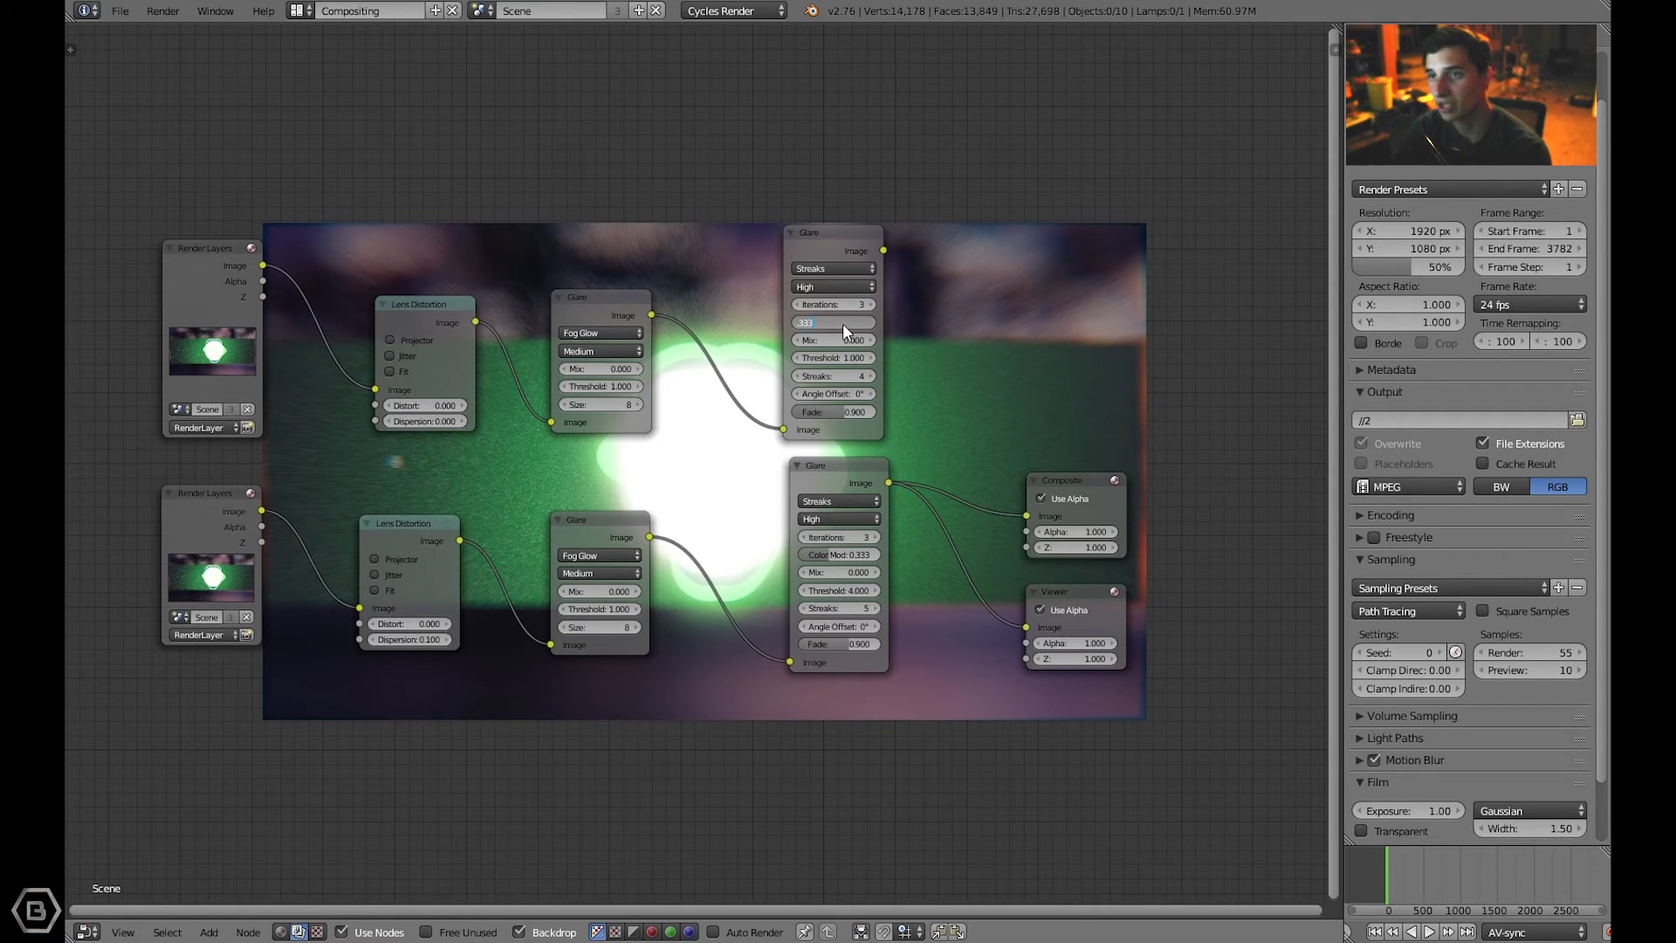
key(Return)
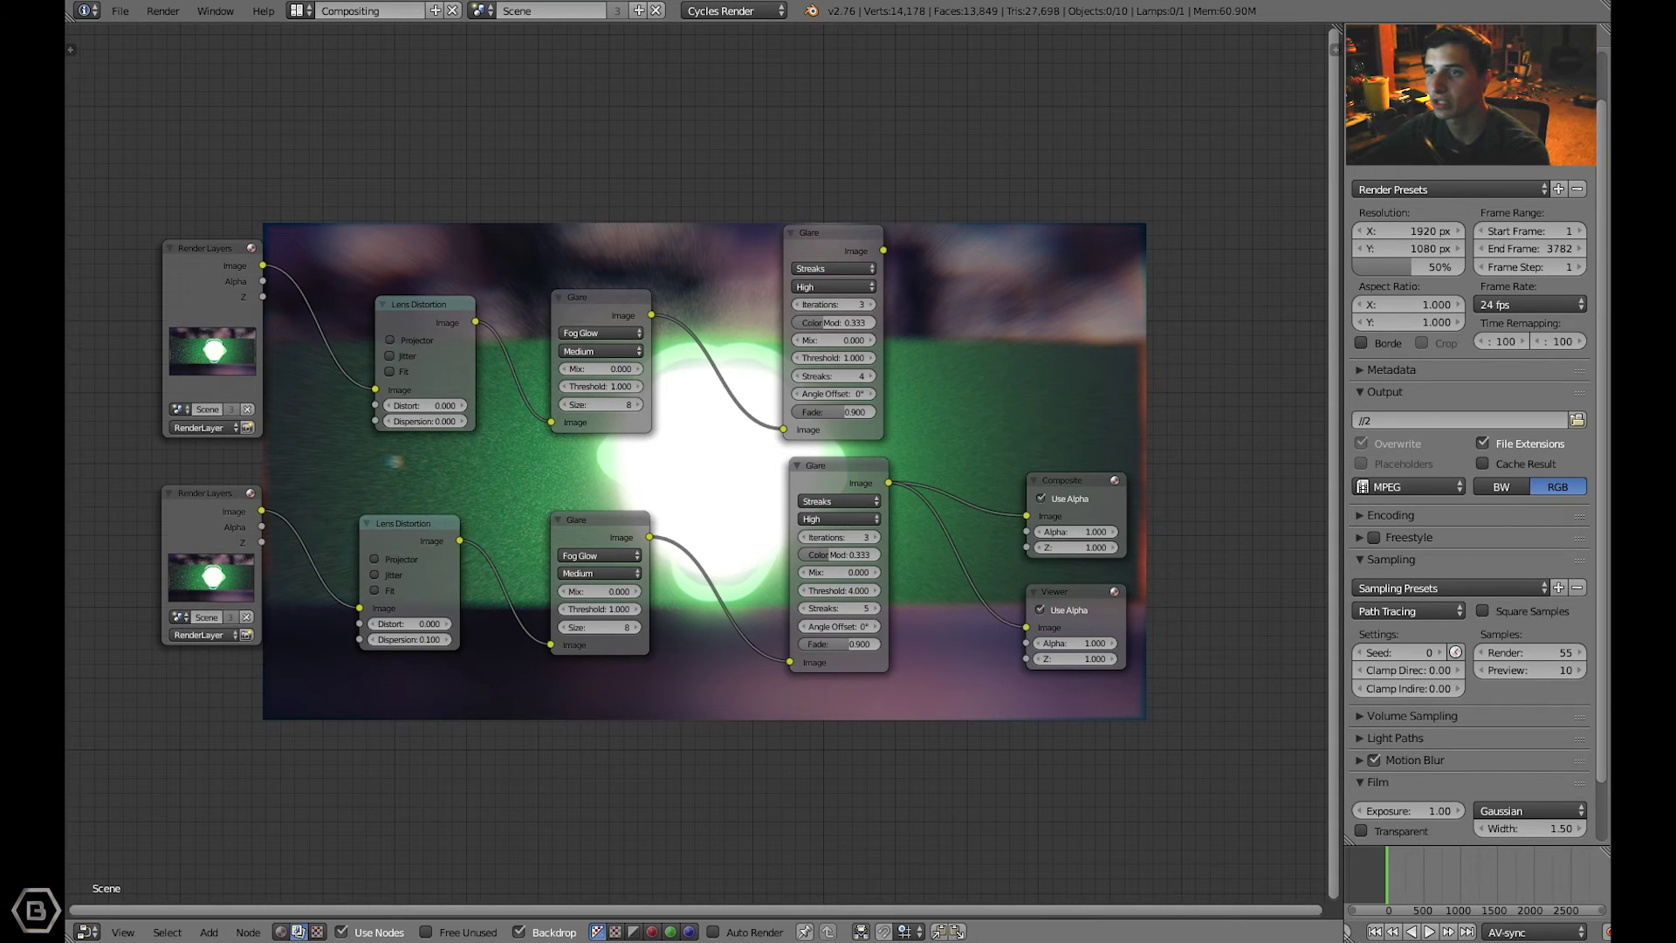
click(872, 377)
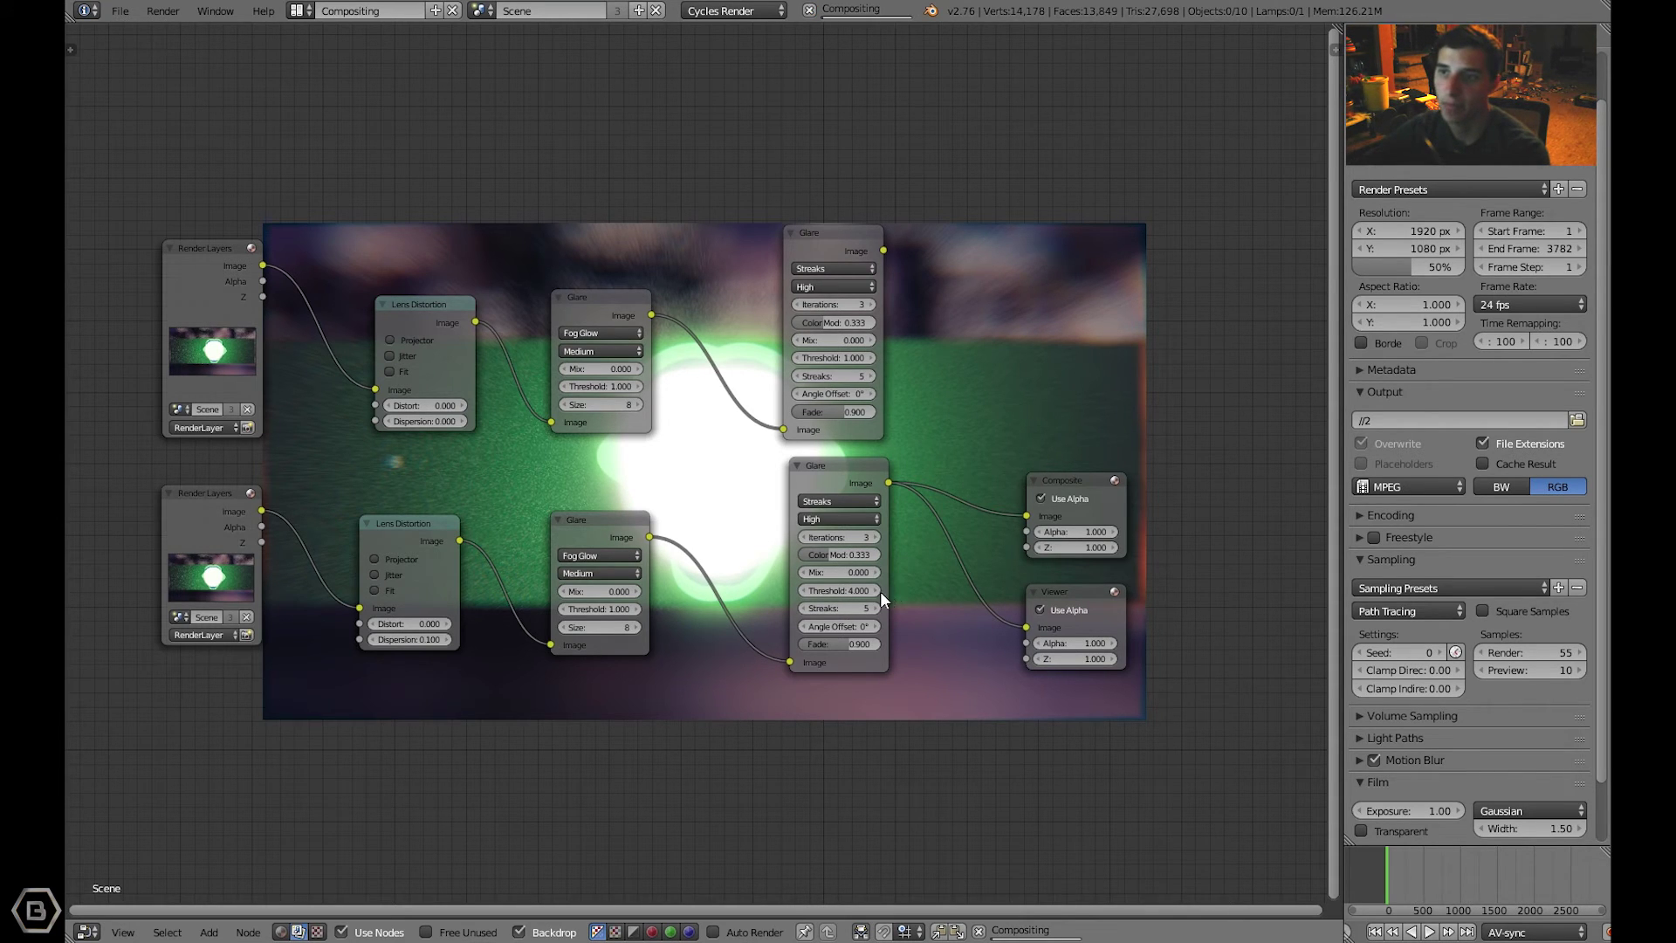
key(ctrl+v)
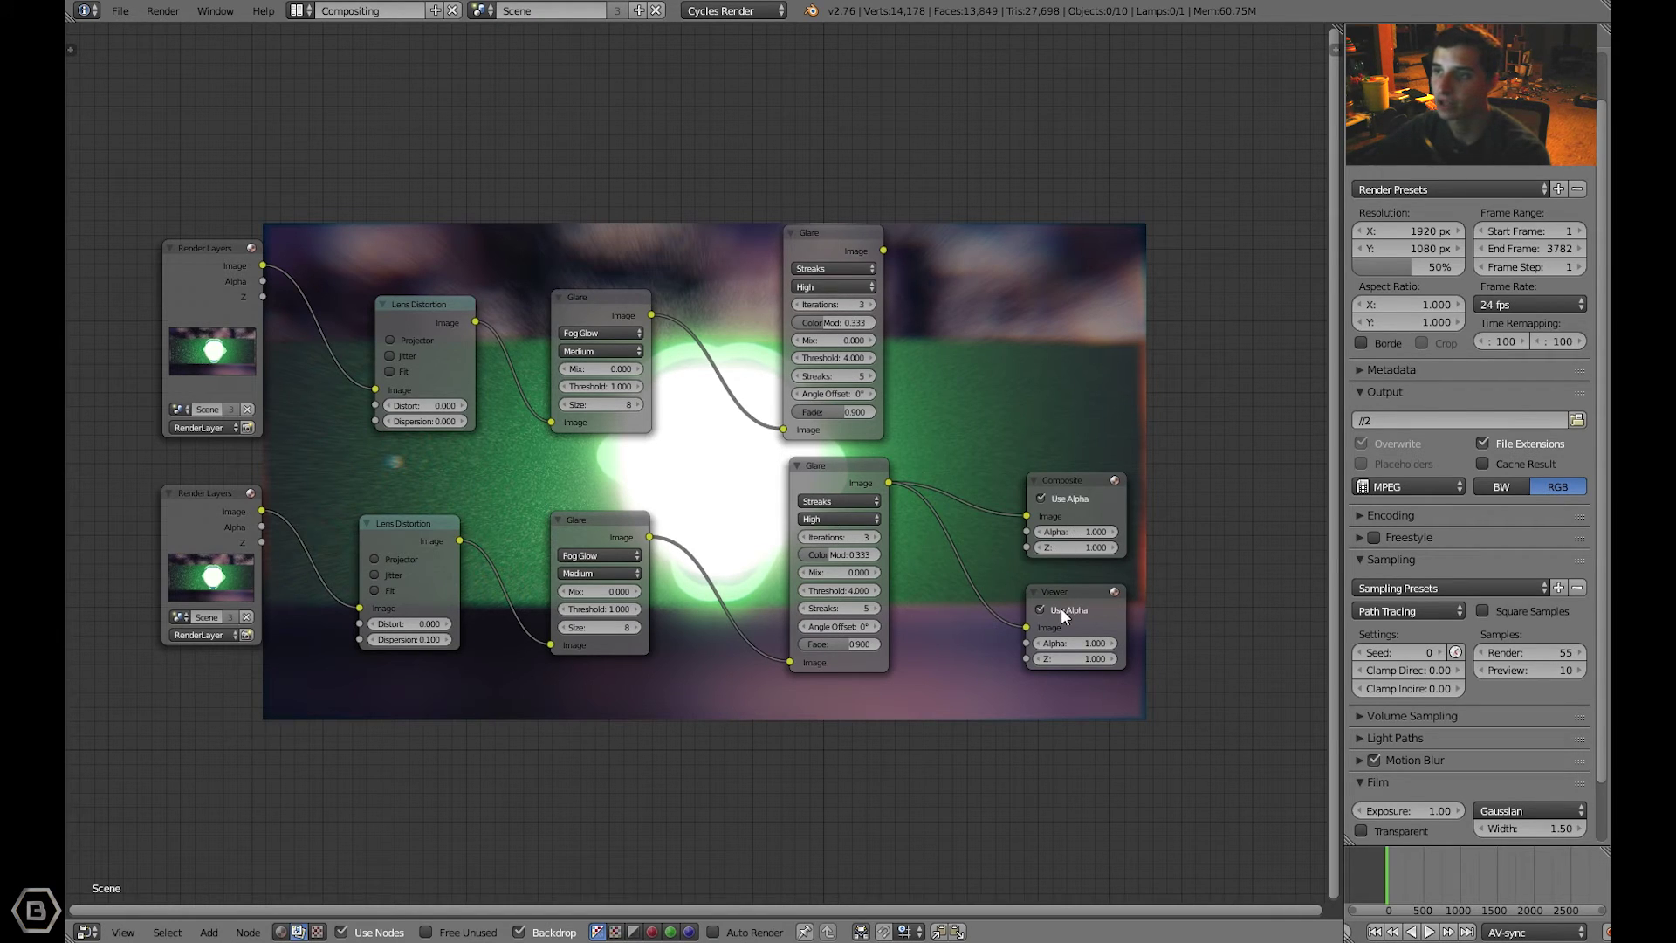
- Add a Viewer node at top right and link the top Streaks Glare Image output into it
key(shift+a)
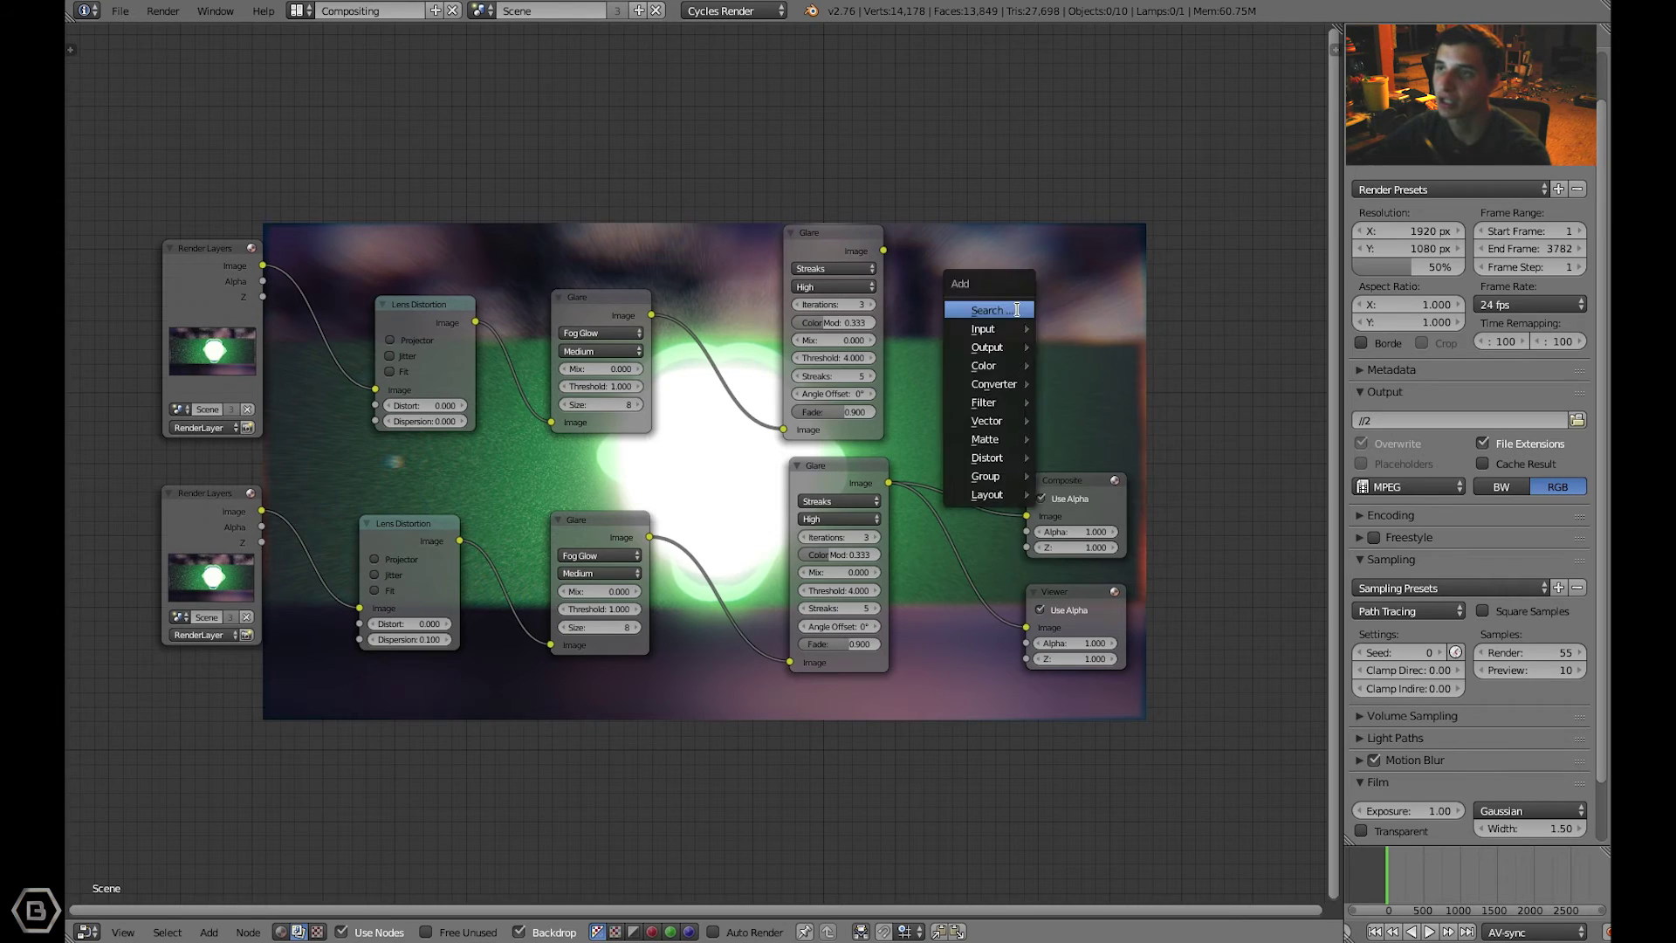
click(1018, 309)
text(view)
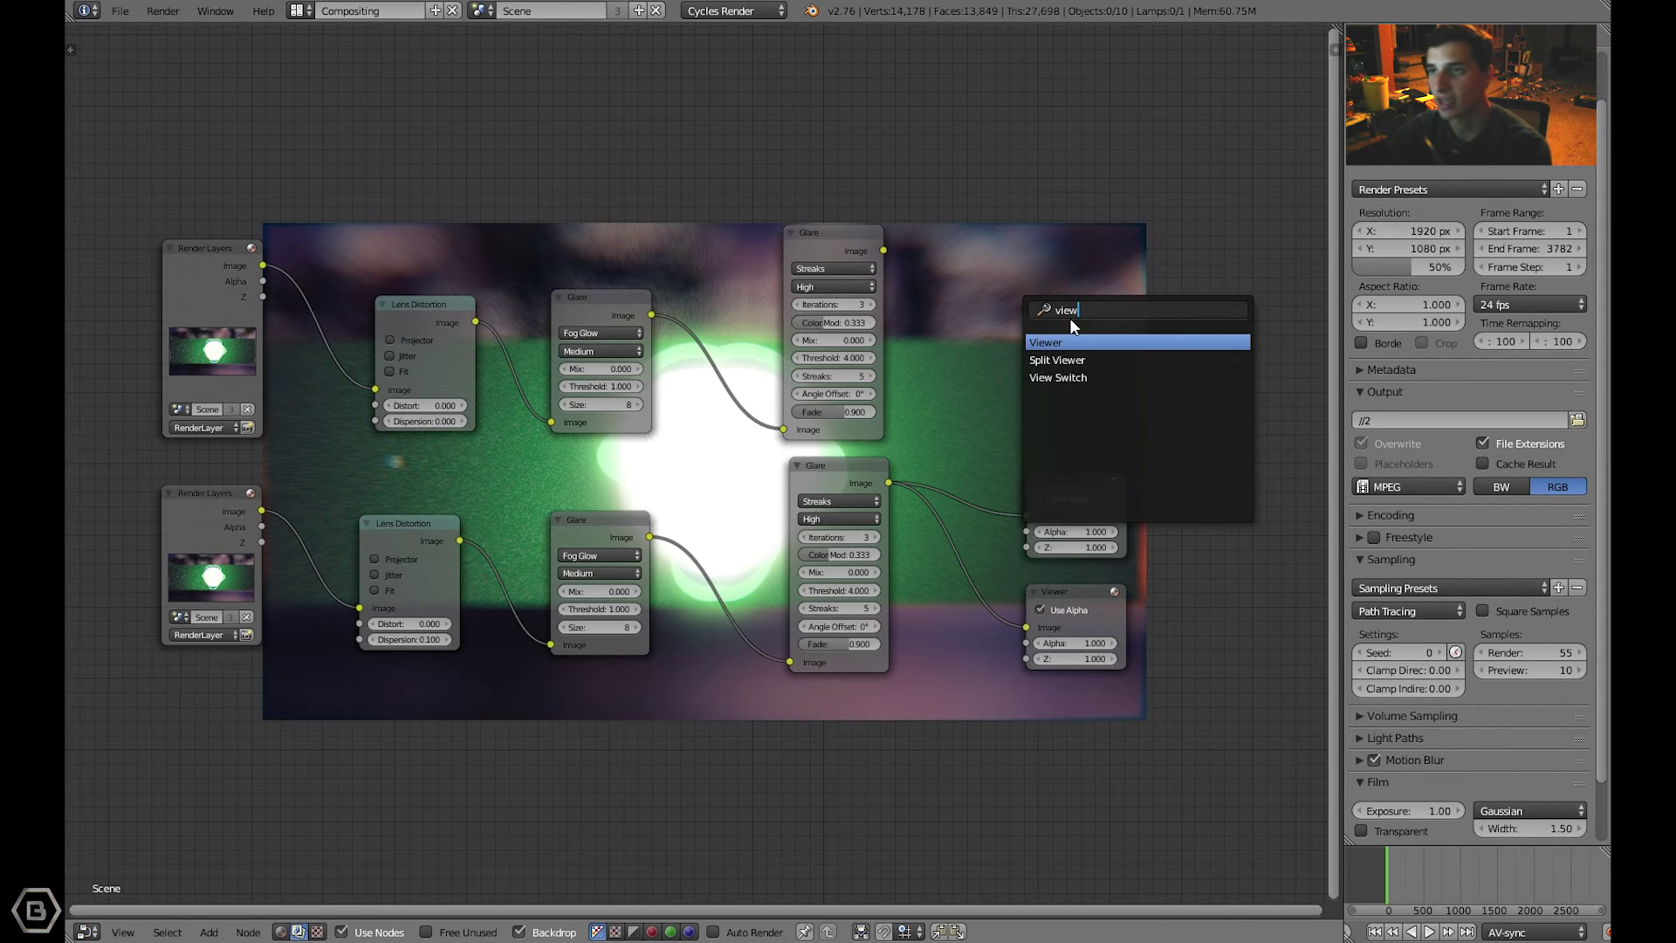
key(Return)
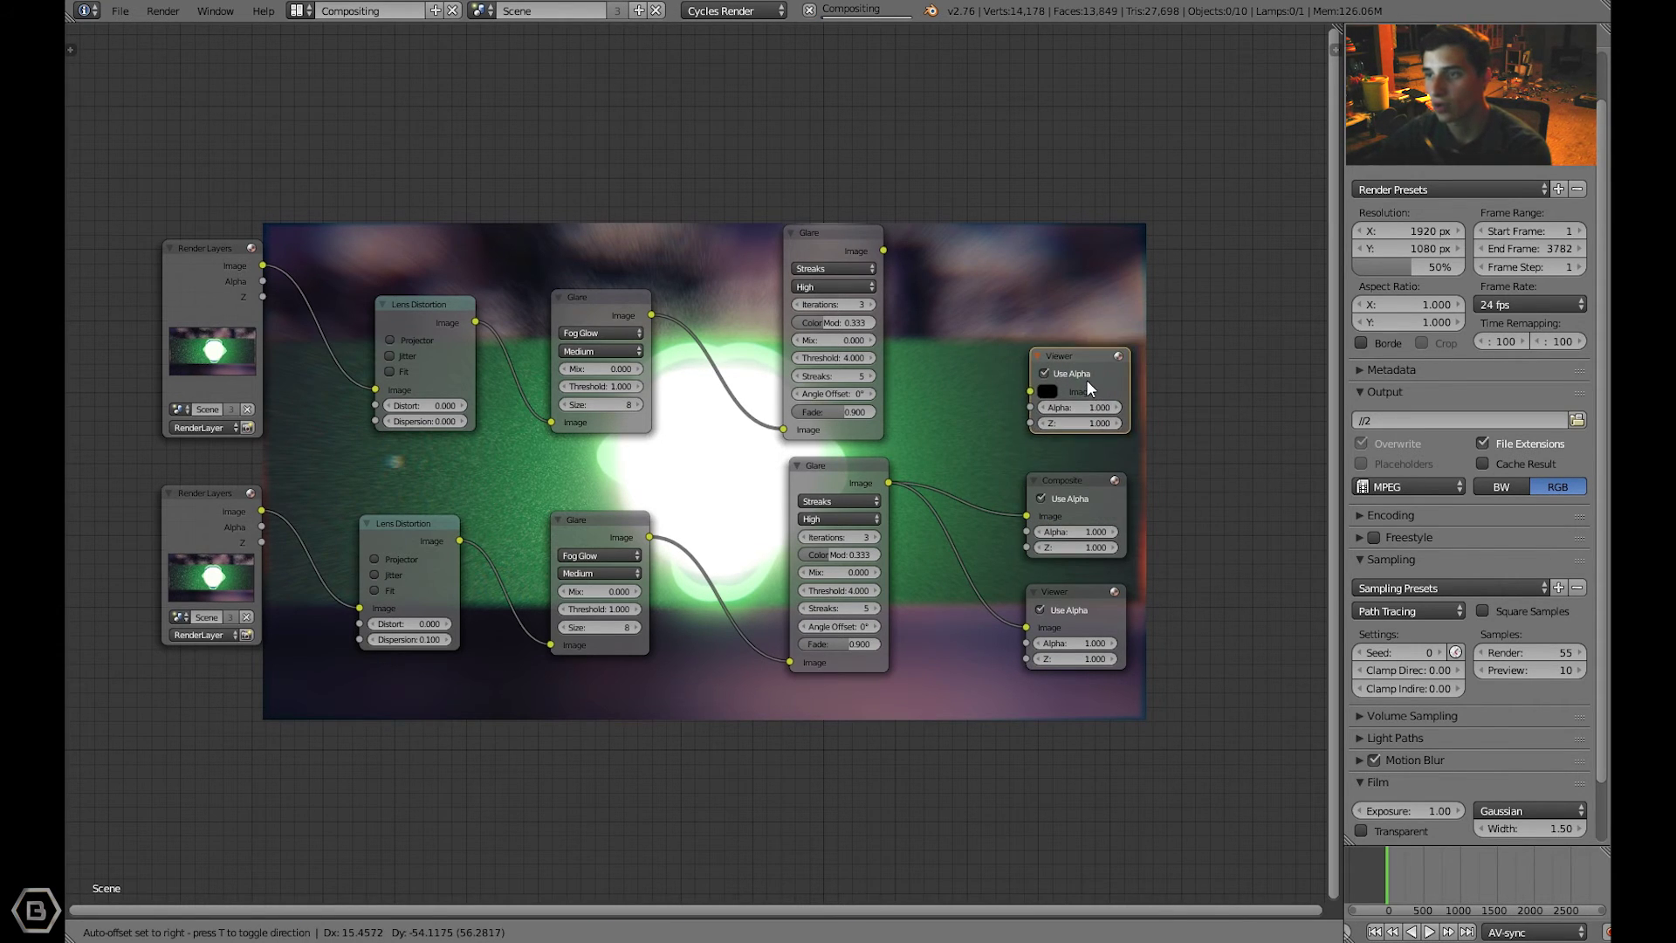
click(1081, 386)
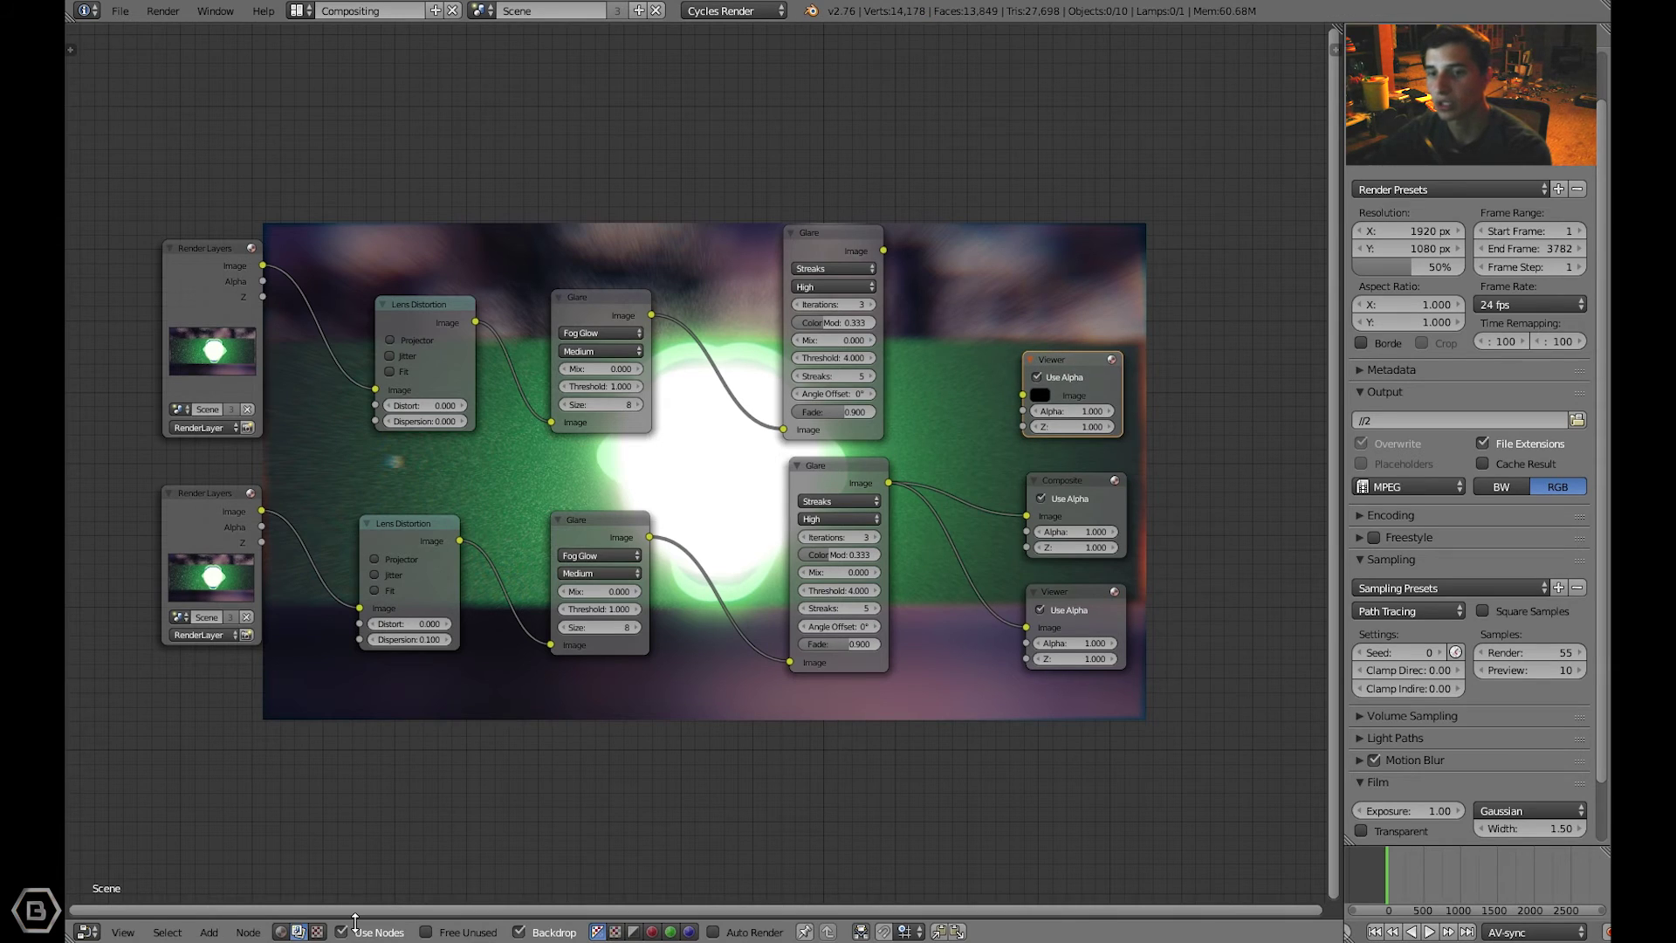
click(259, 498)
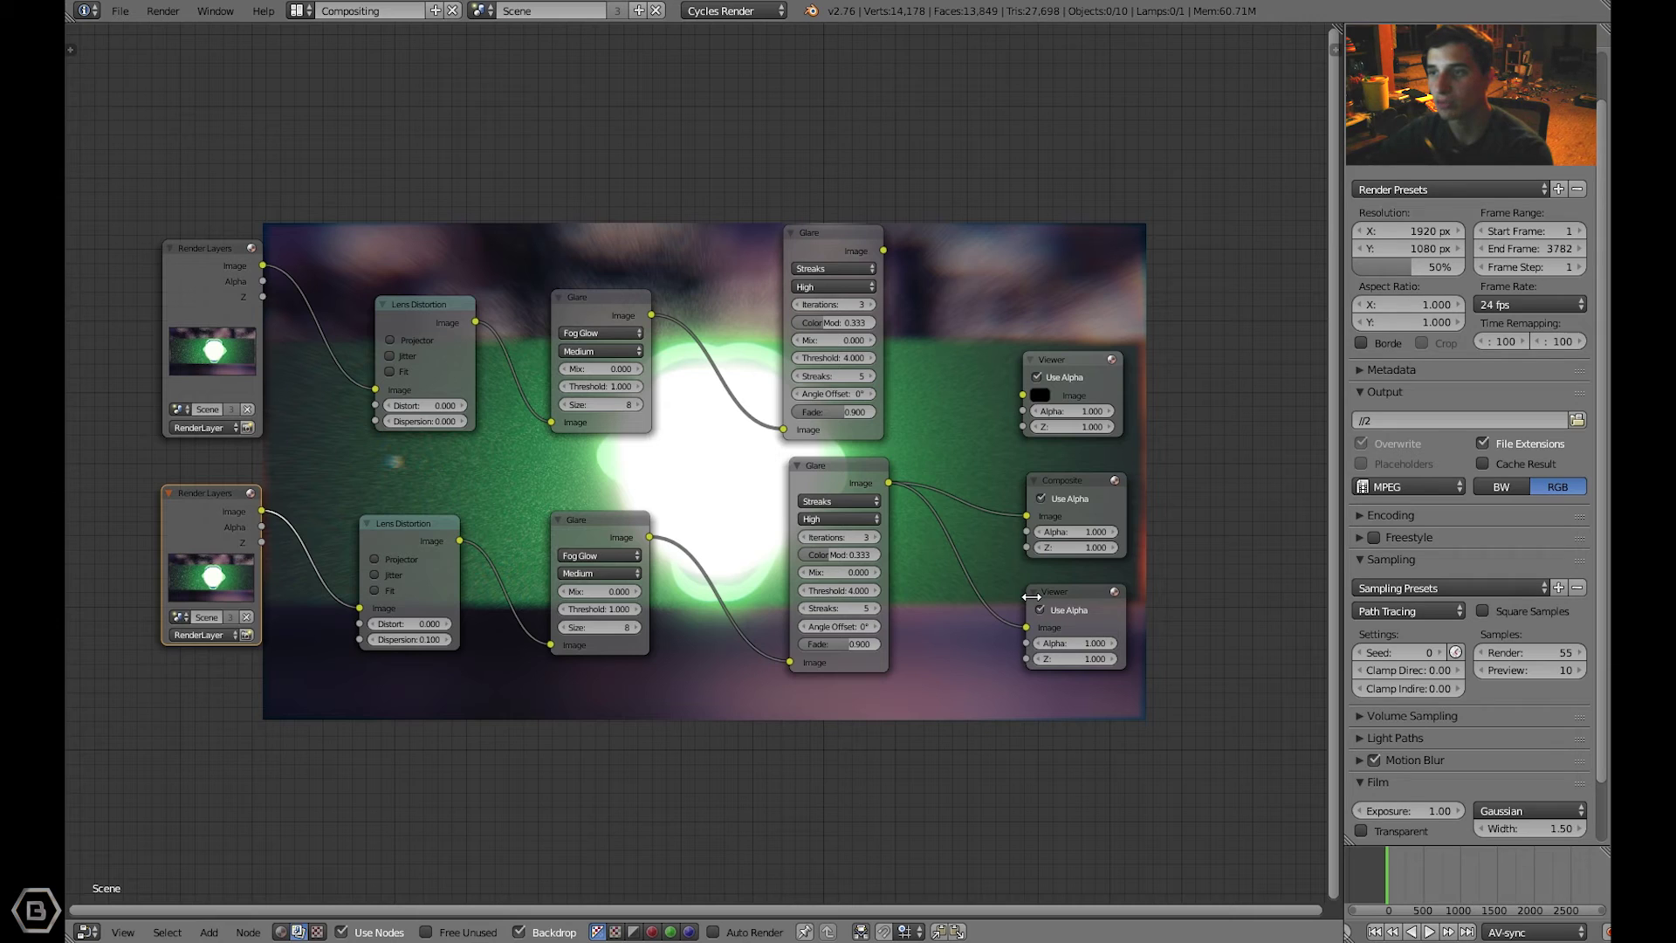
click(882, 251)
drag(885, 252, 891, 251)
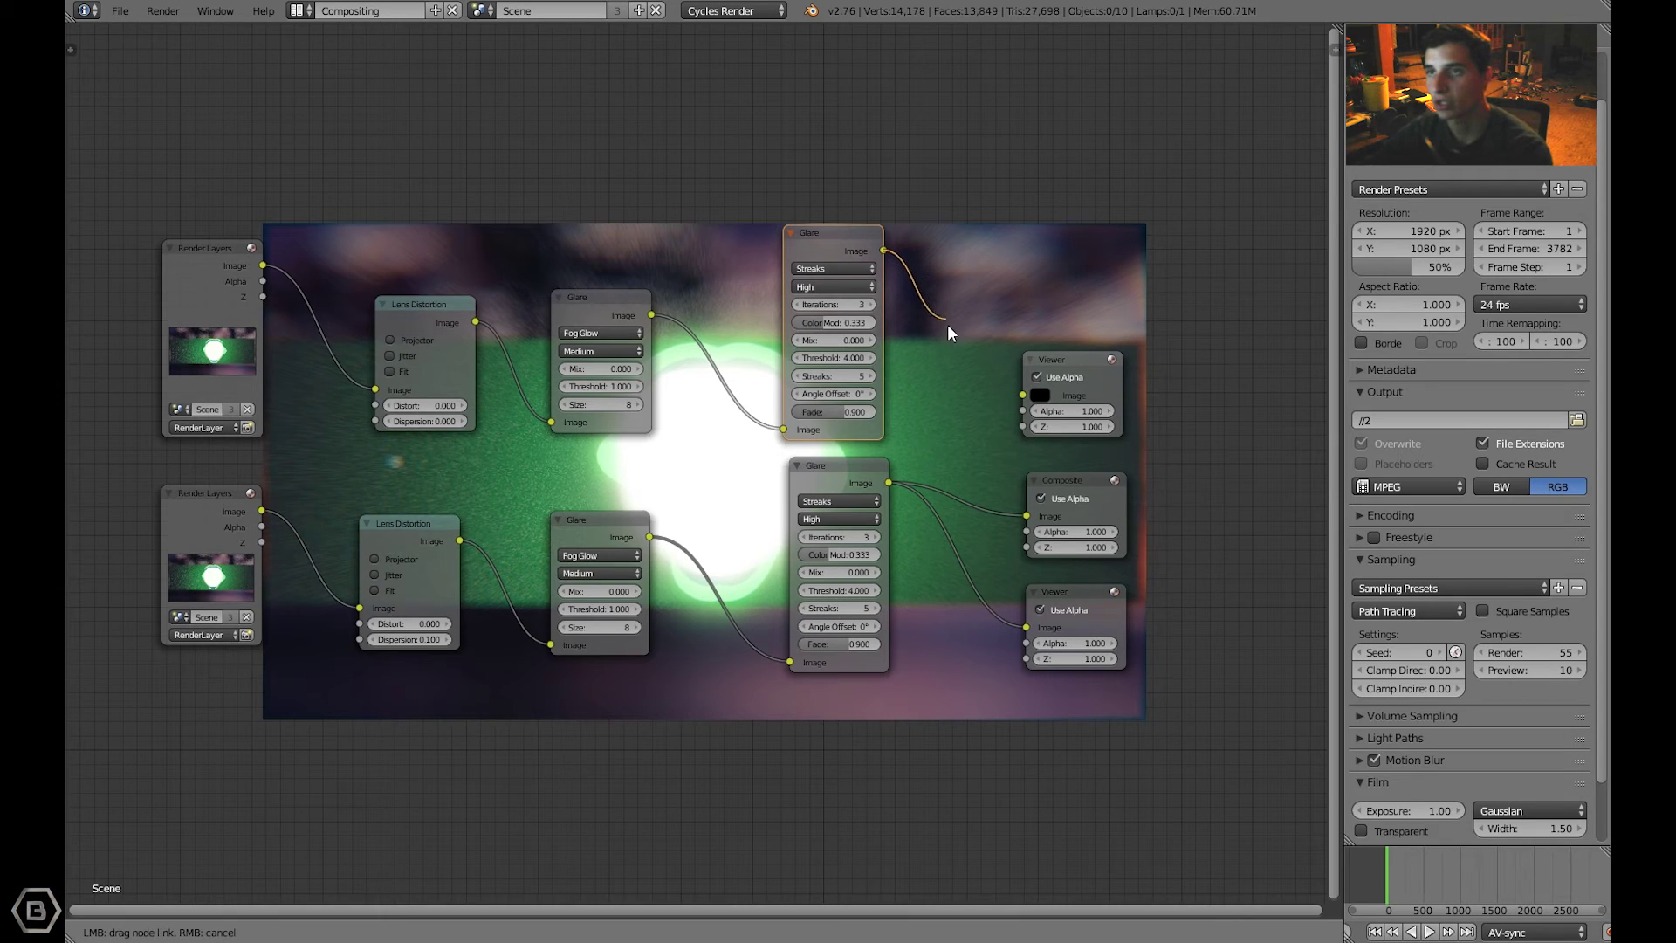
drag(959, 341, 1092, 274)
- Add a Composite node above the top Viewer node
key(shift+a)
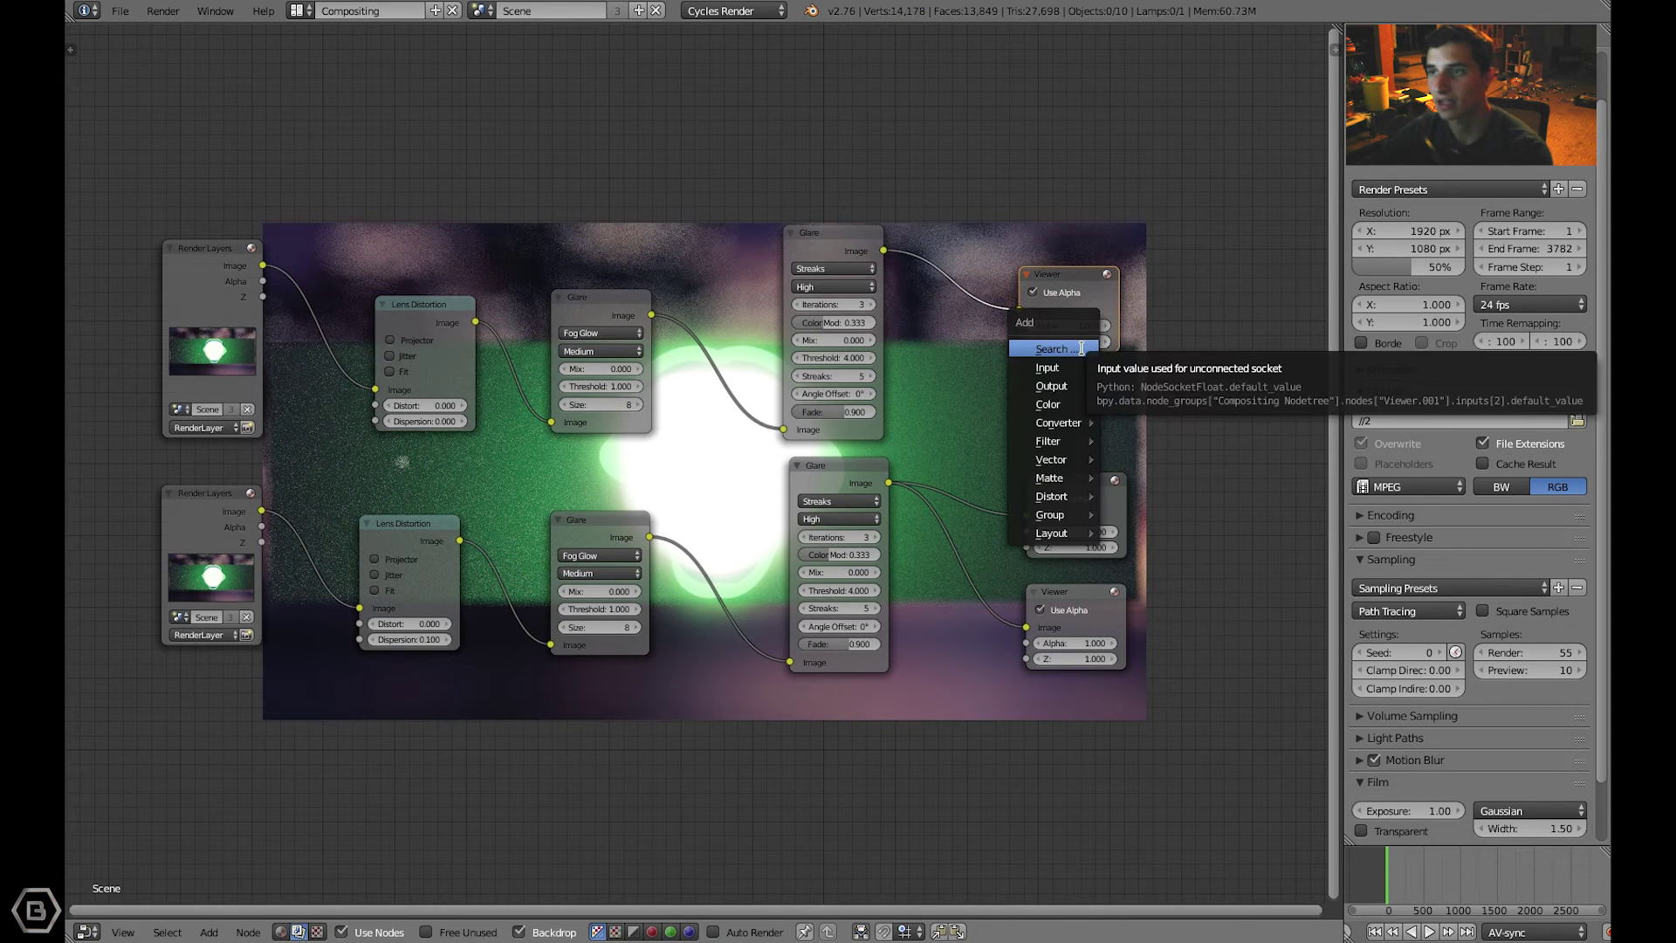
click(1082, 348)
text(cp.)
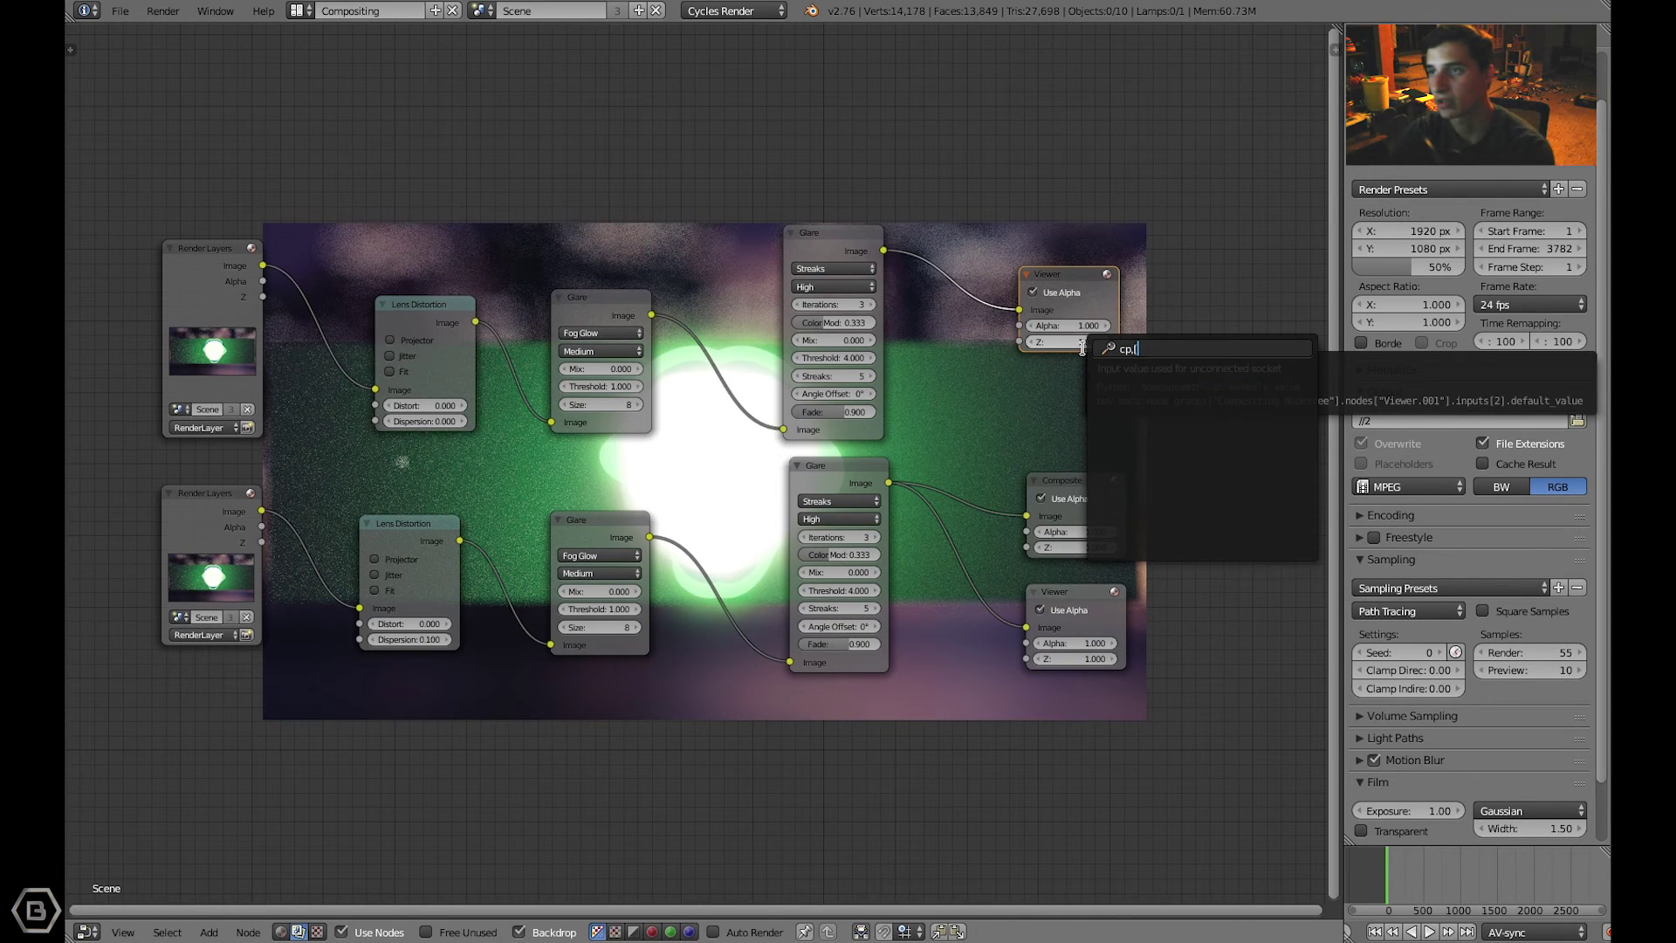
key(BackSpace)
key(BackSpace)
text(om)
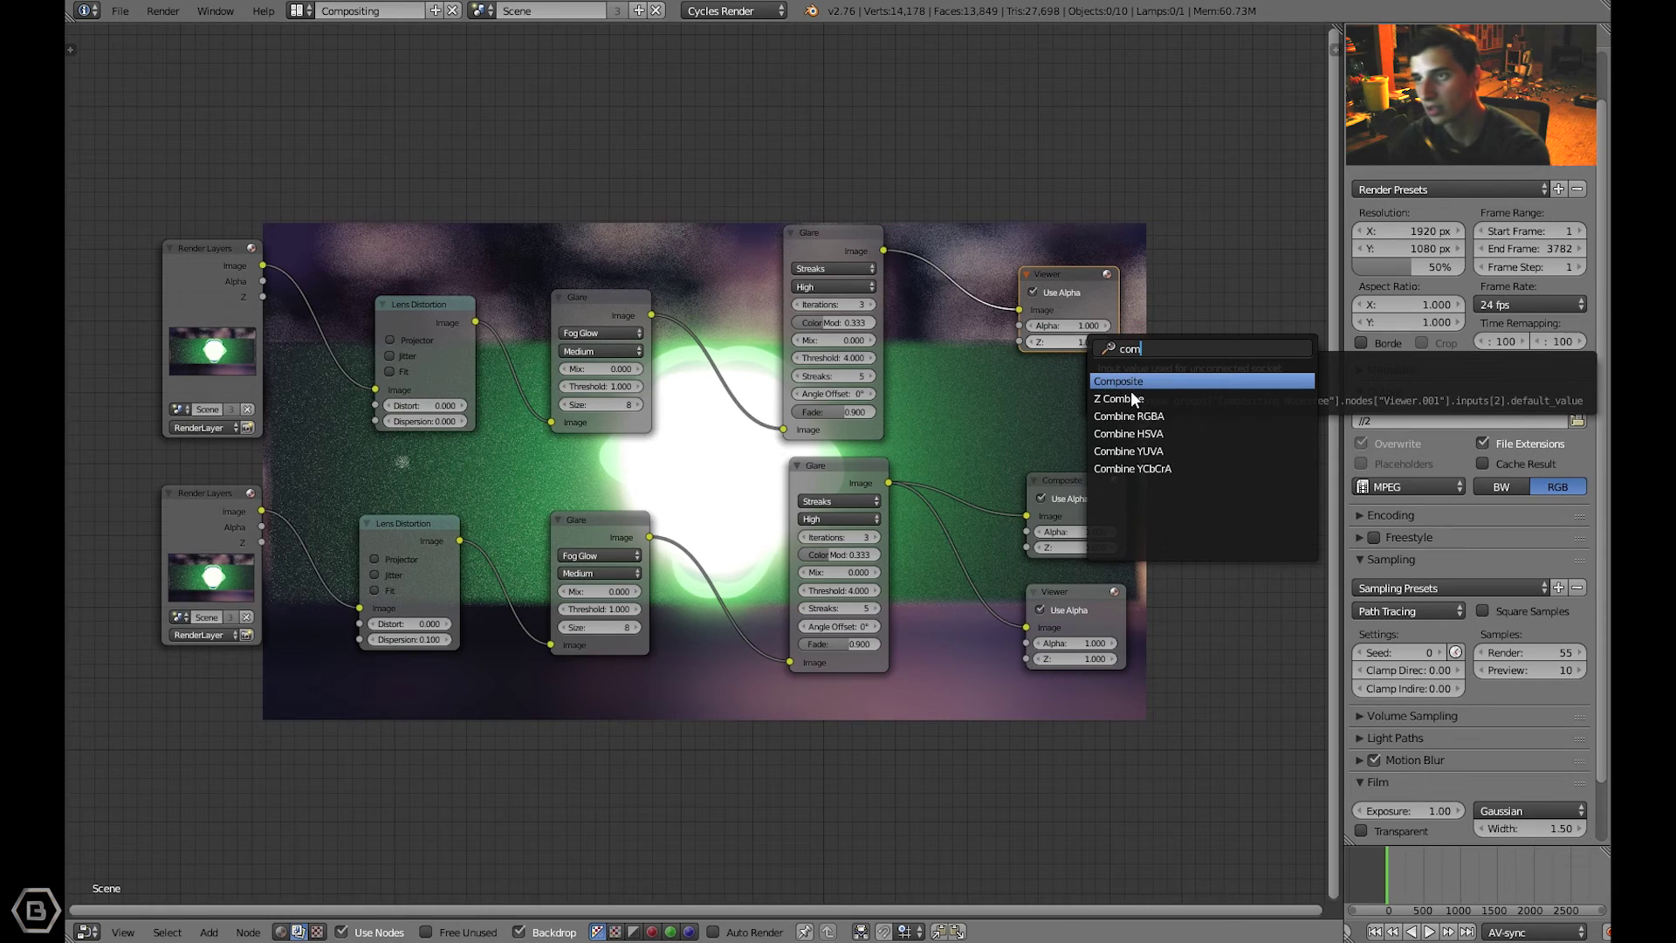
text(p)
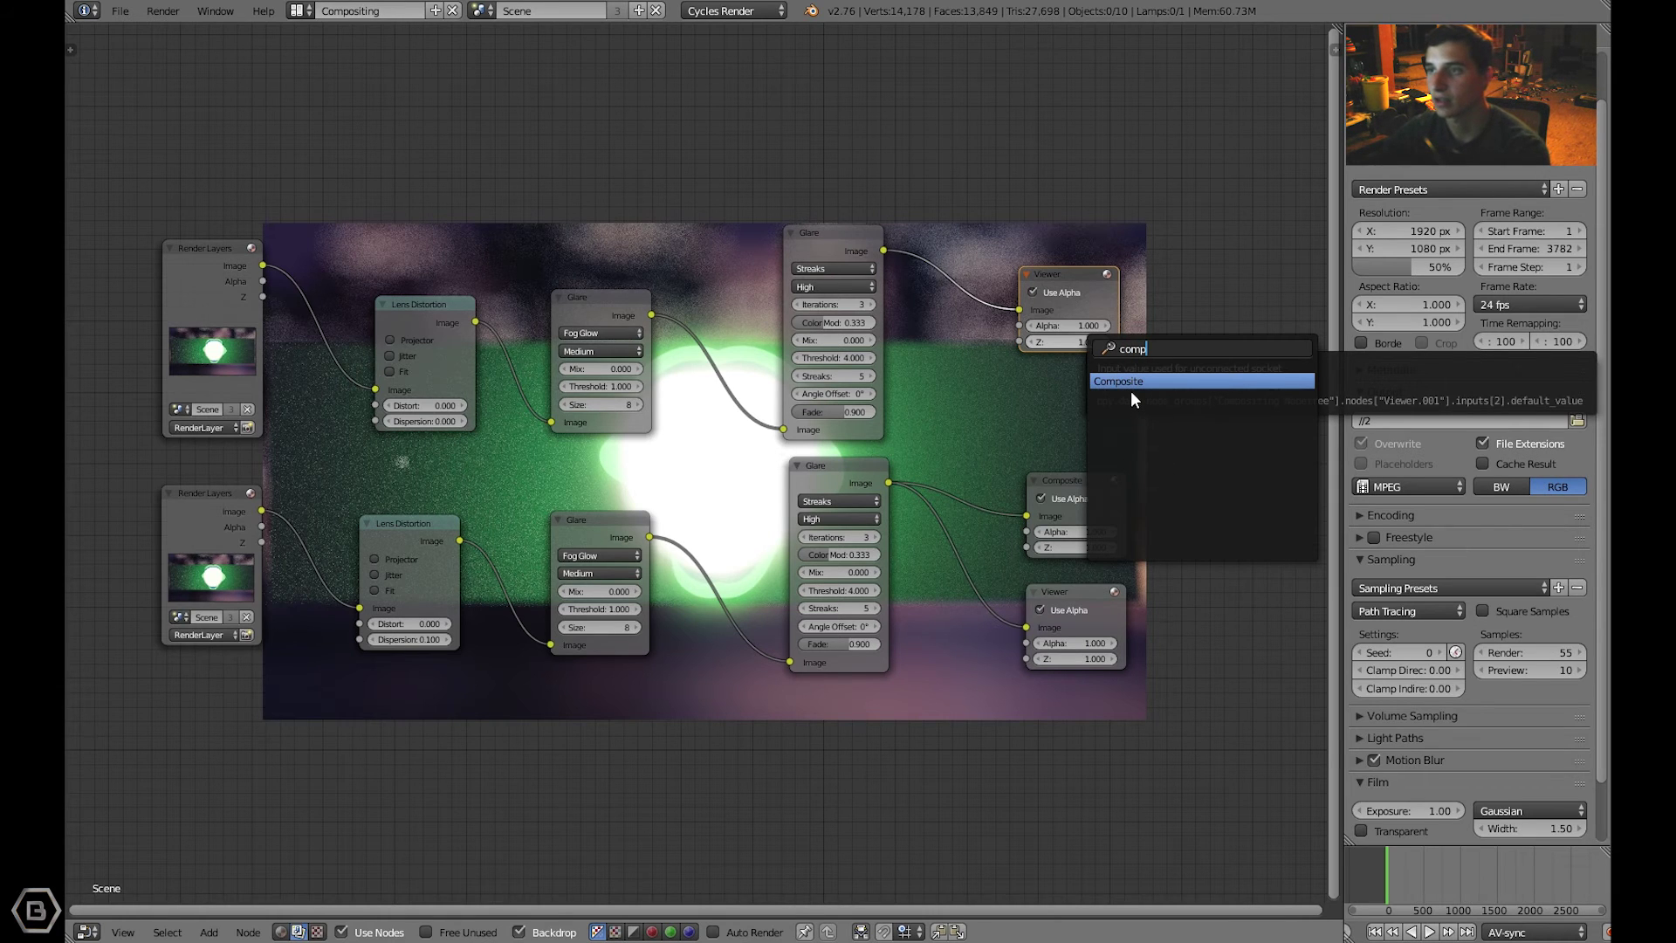
click(1130, 390)
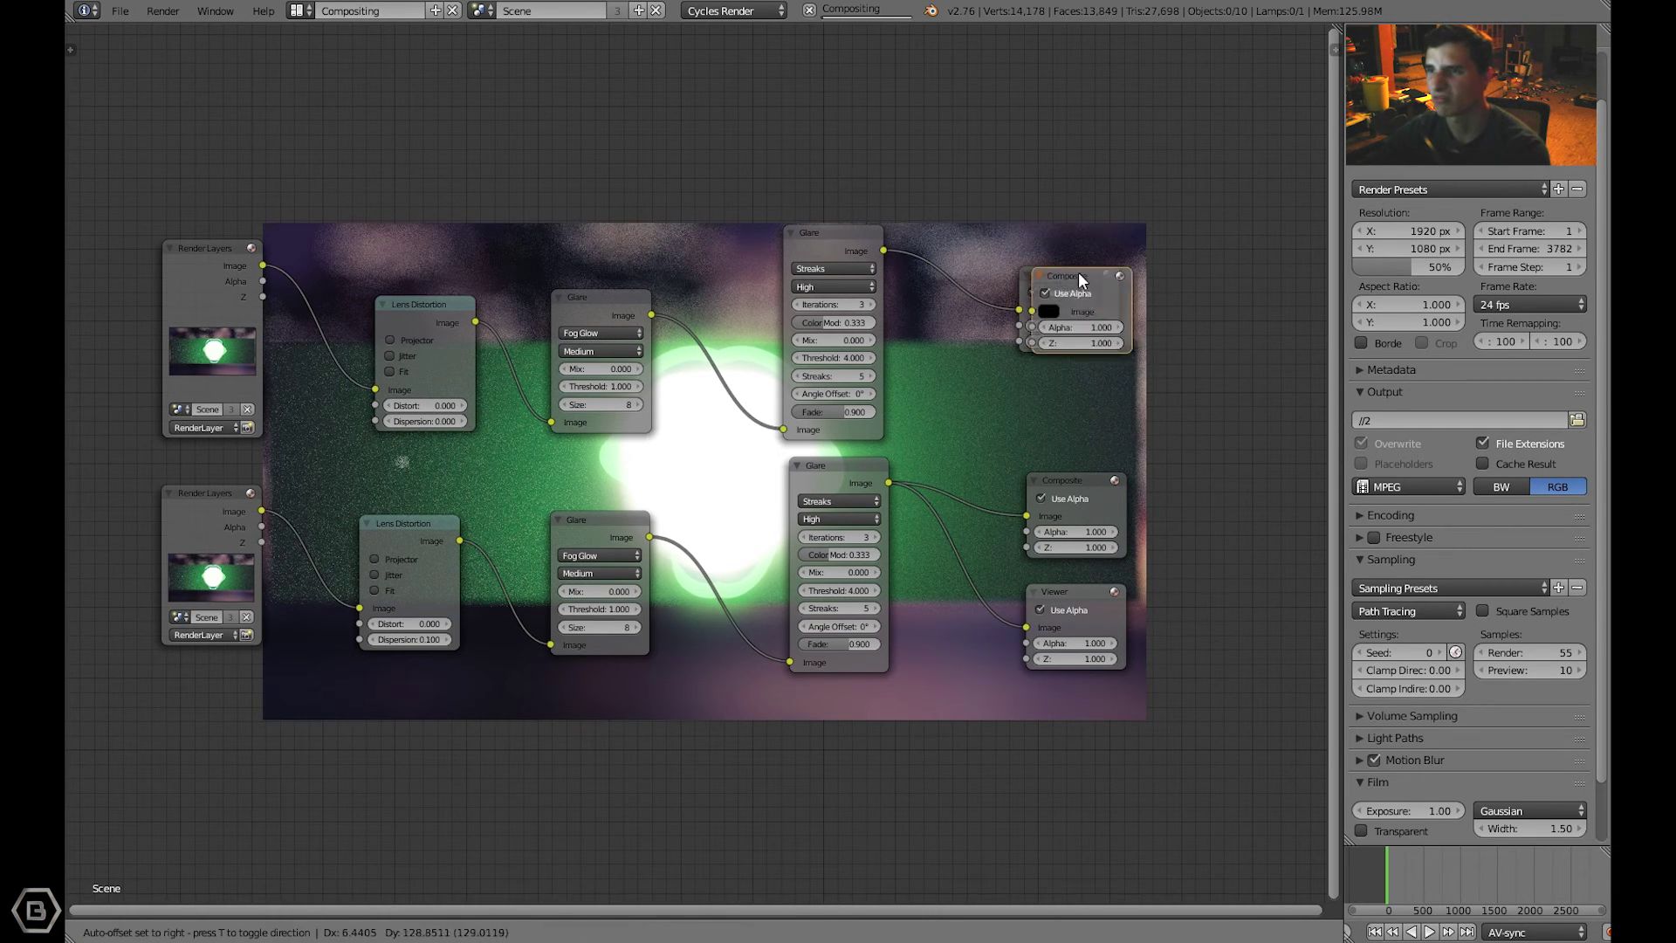
click(1066, 185)
- Reposition the Viewer and Composite nodes and link the top Streaks Glare output to Composite
right_click(1071, 307)
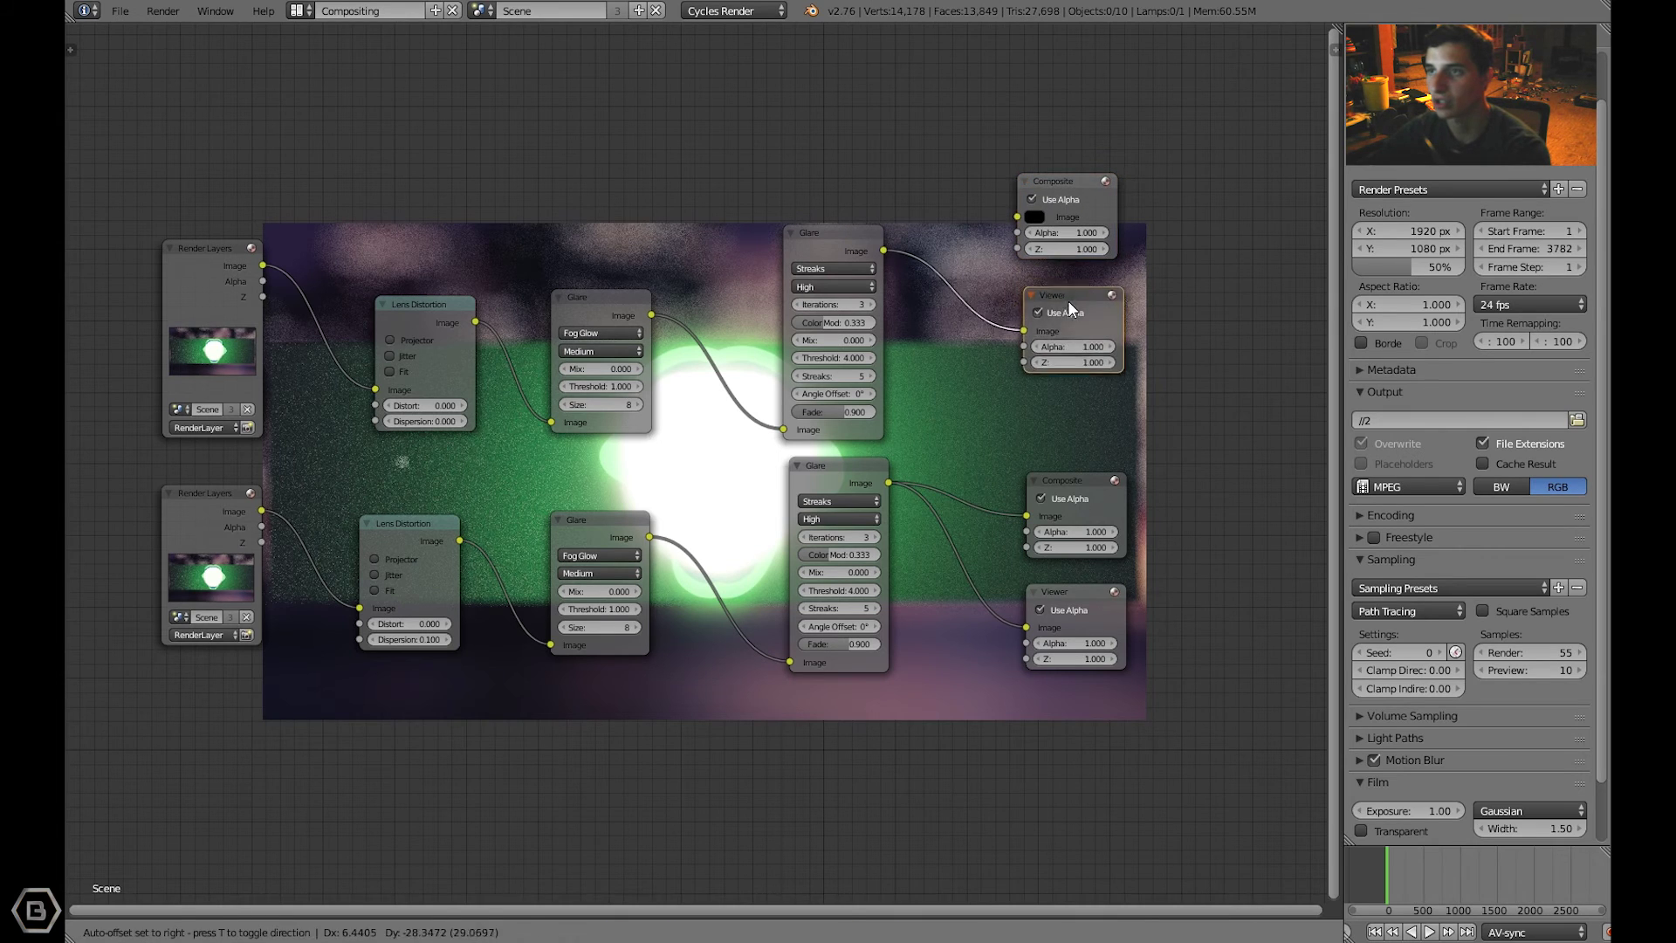
right_drag(1070, 306, 1076, 338)
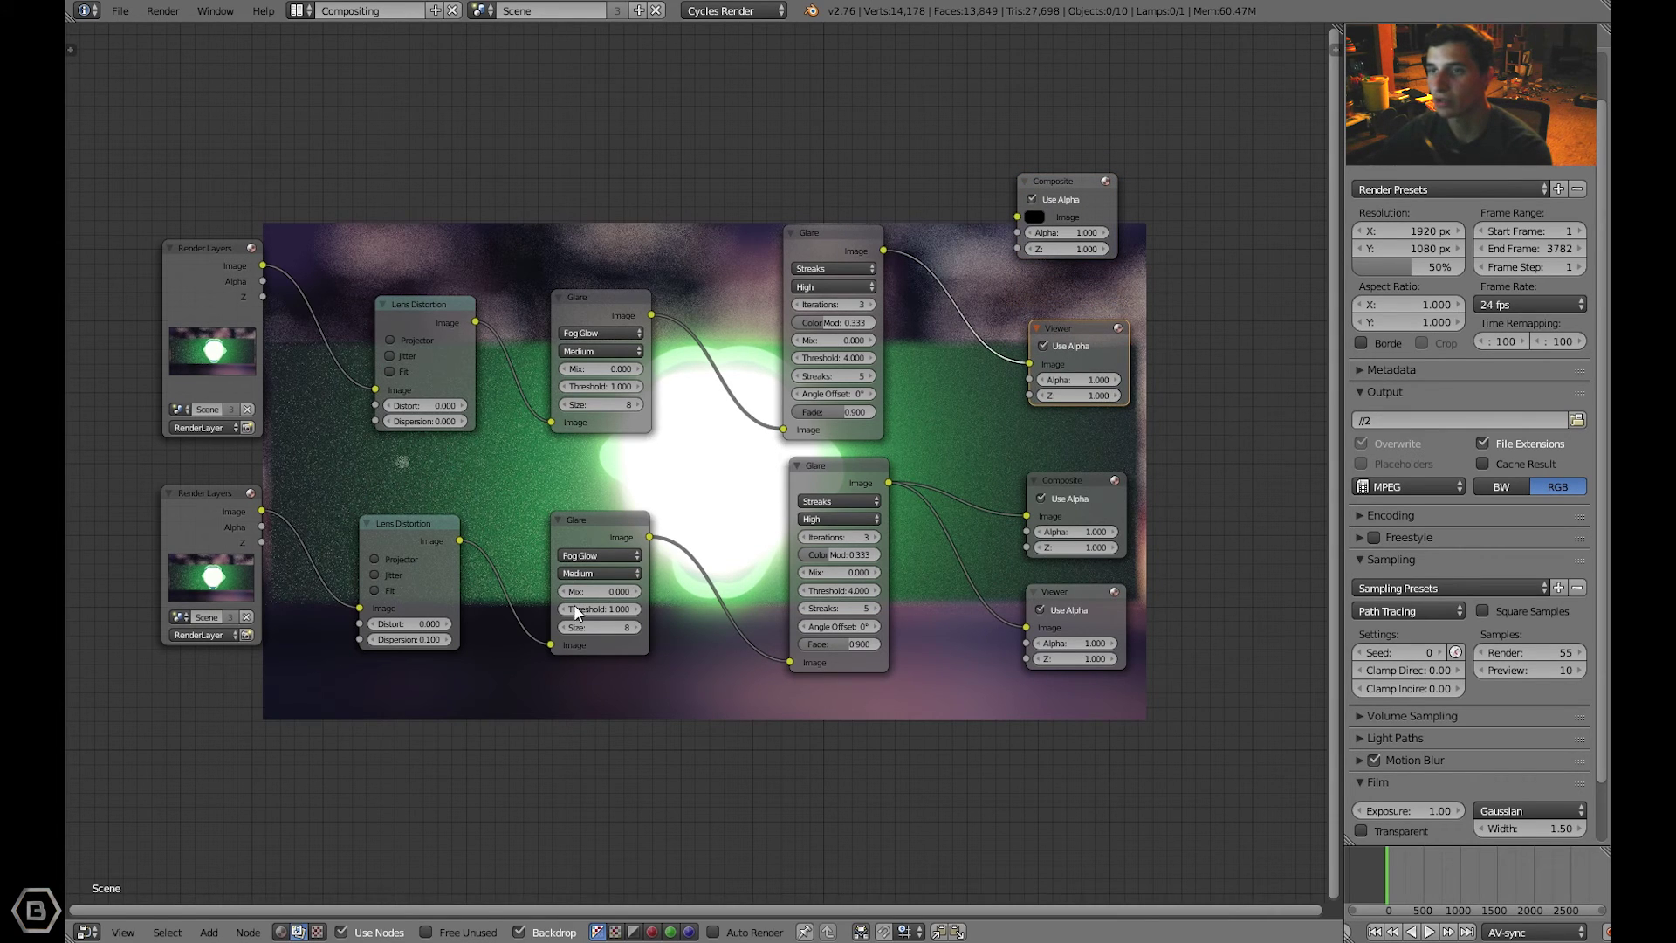
right_drag(1083, 185, 1096, 212)
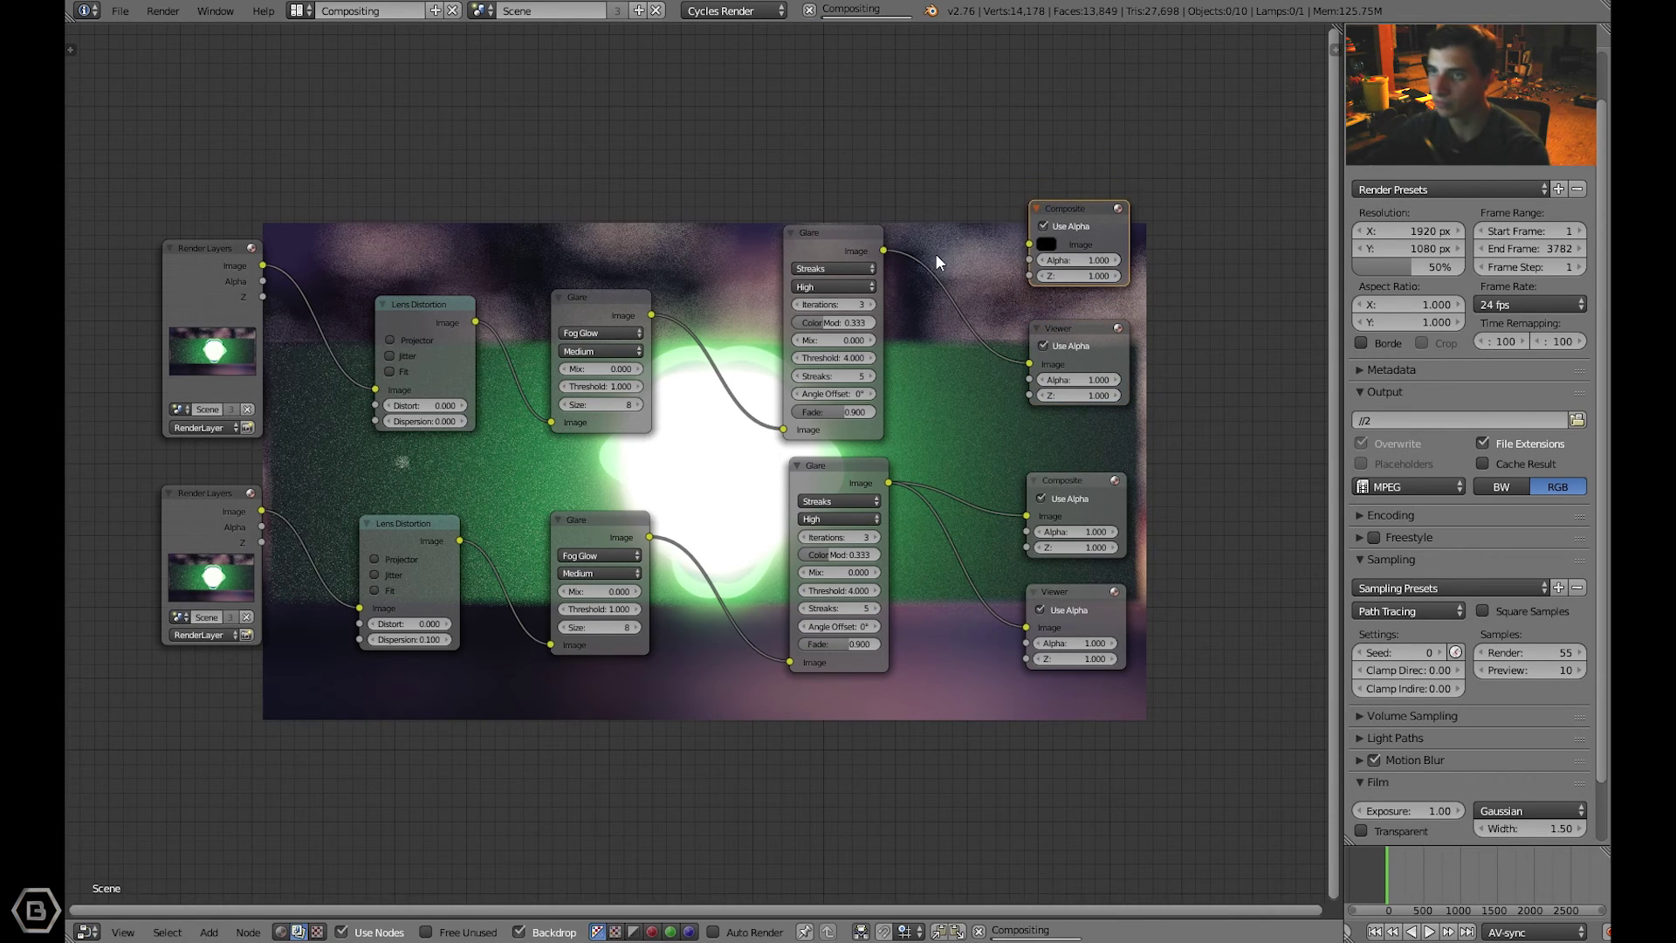
drag(883, 251, 1032, 243)
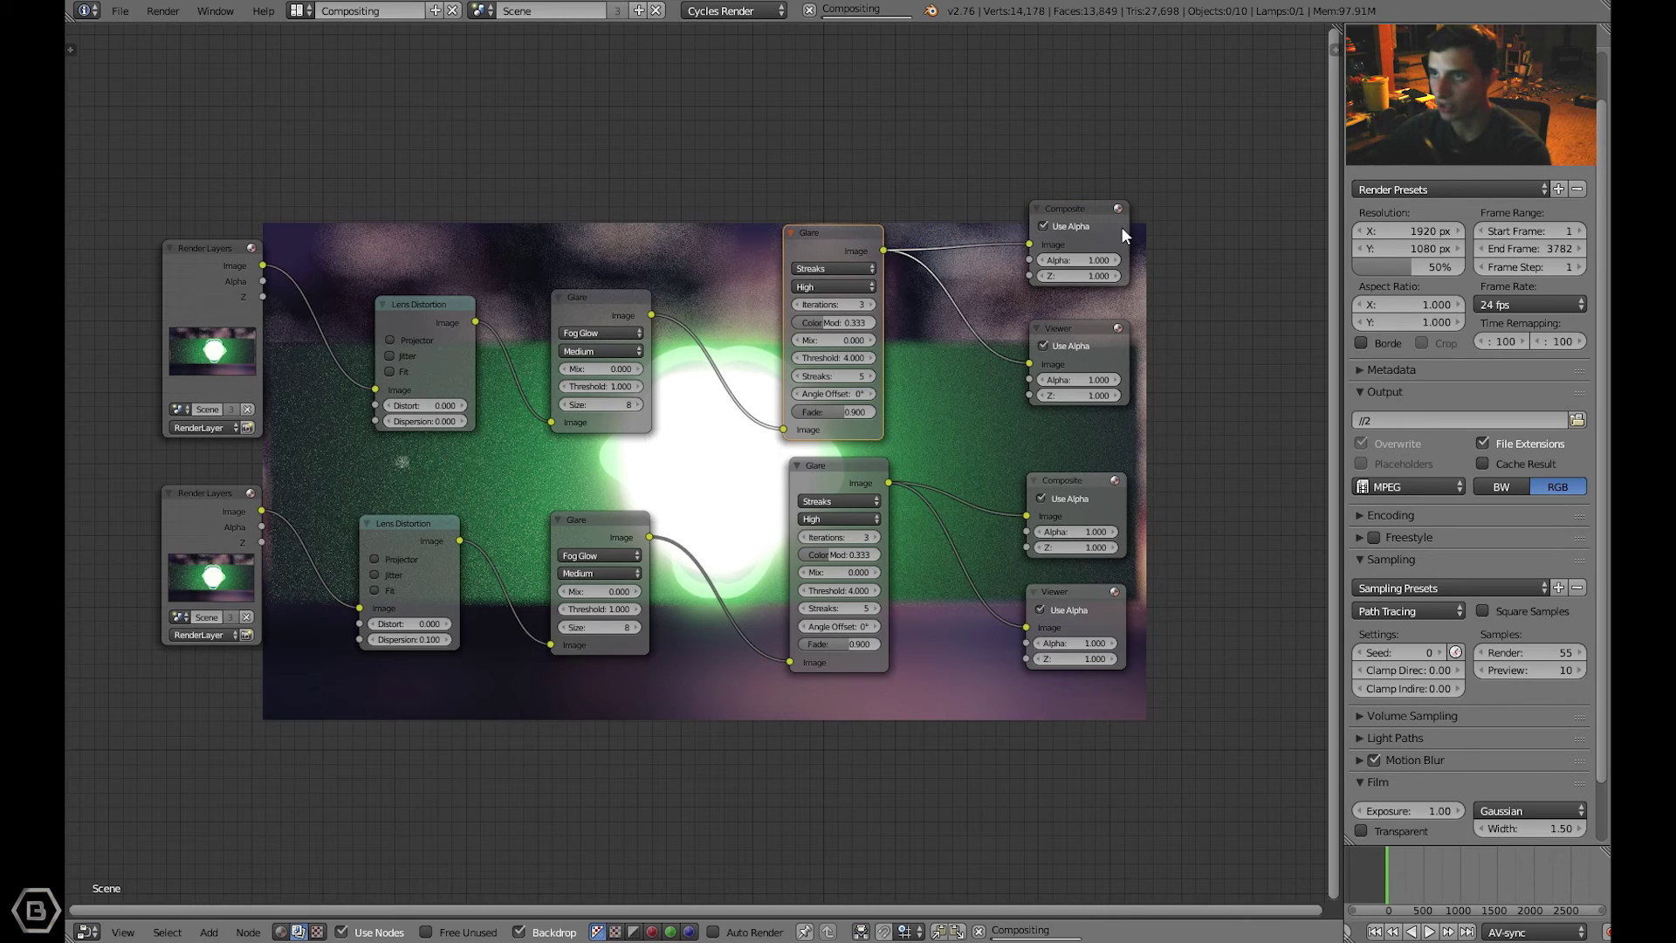
right_drag(1078, 202, 1081, 207)
middle_drag(531, 267, 549, 271)
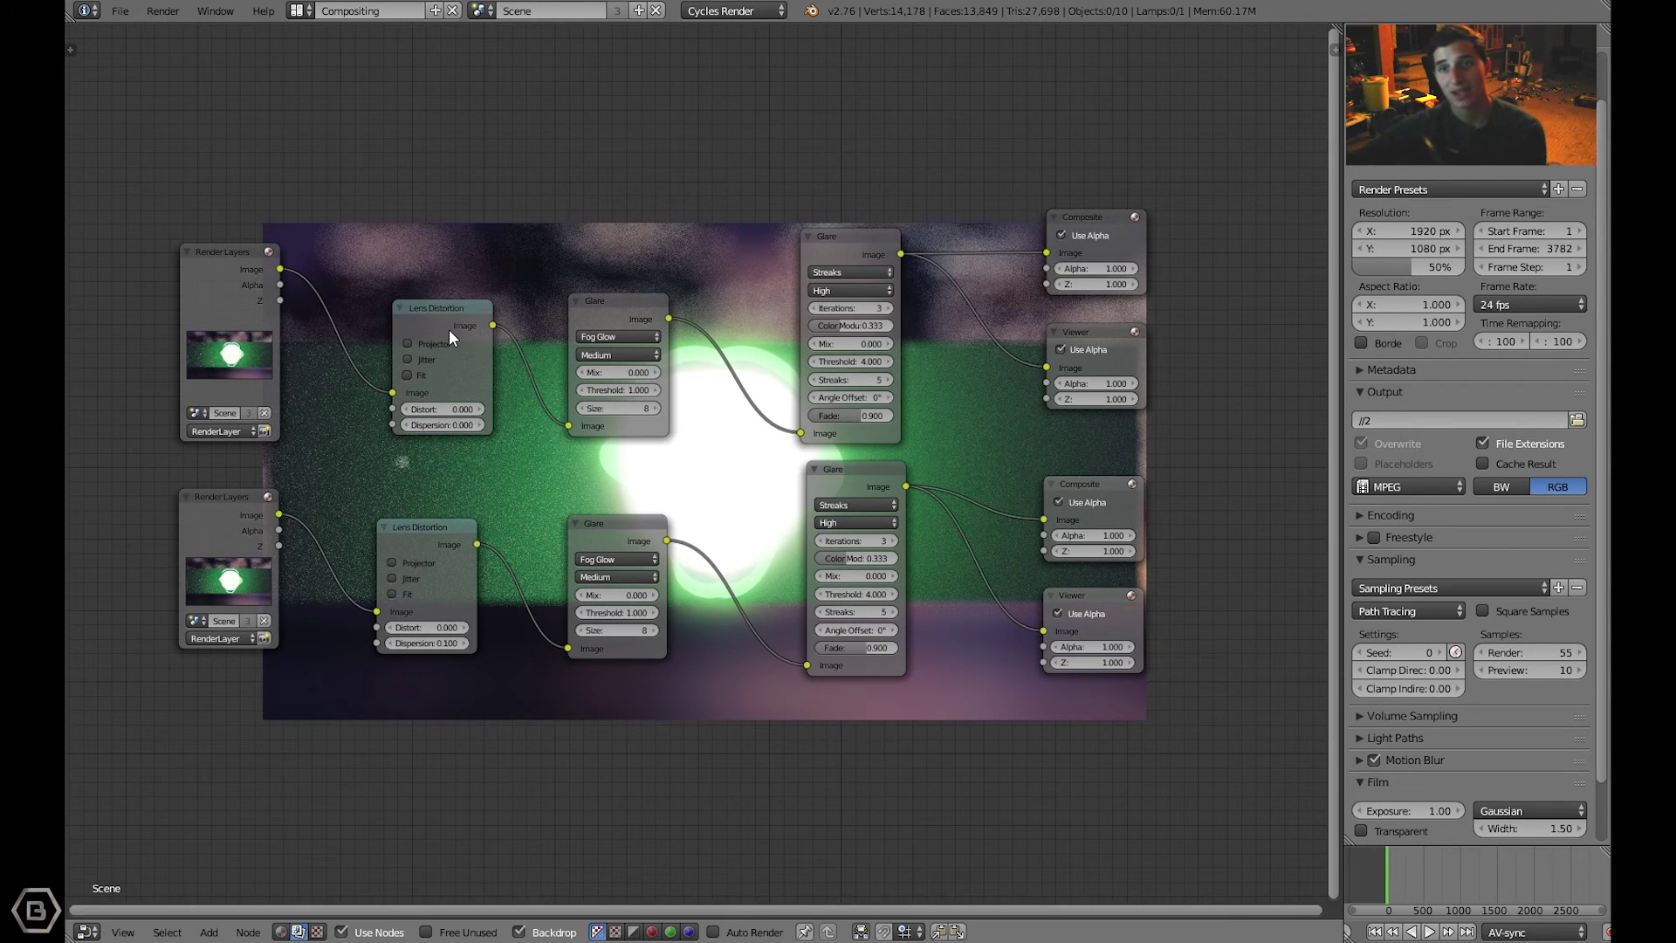
middle_drag(490, 322, 731, 328)
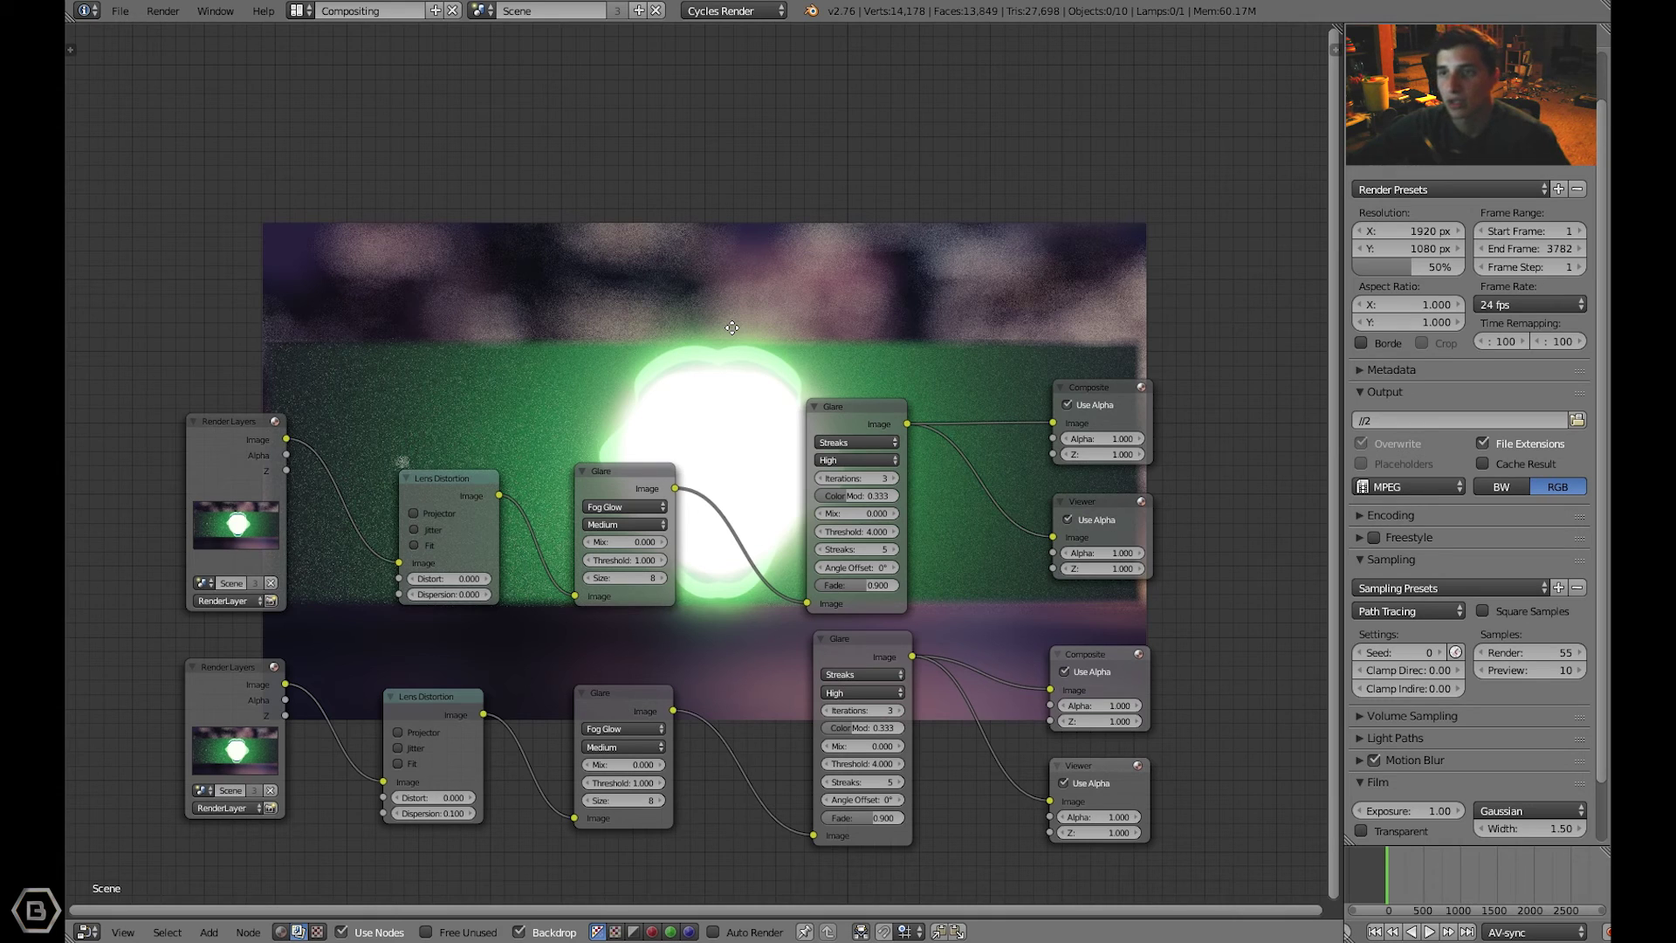
middle_drag(731, 328, 613, 405)
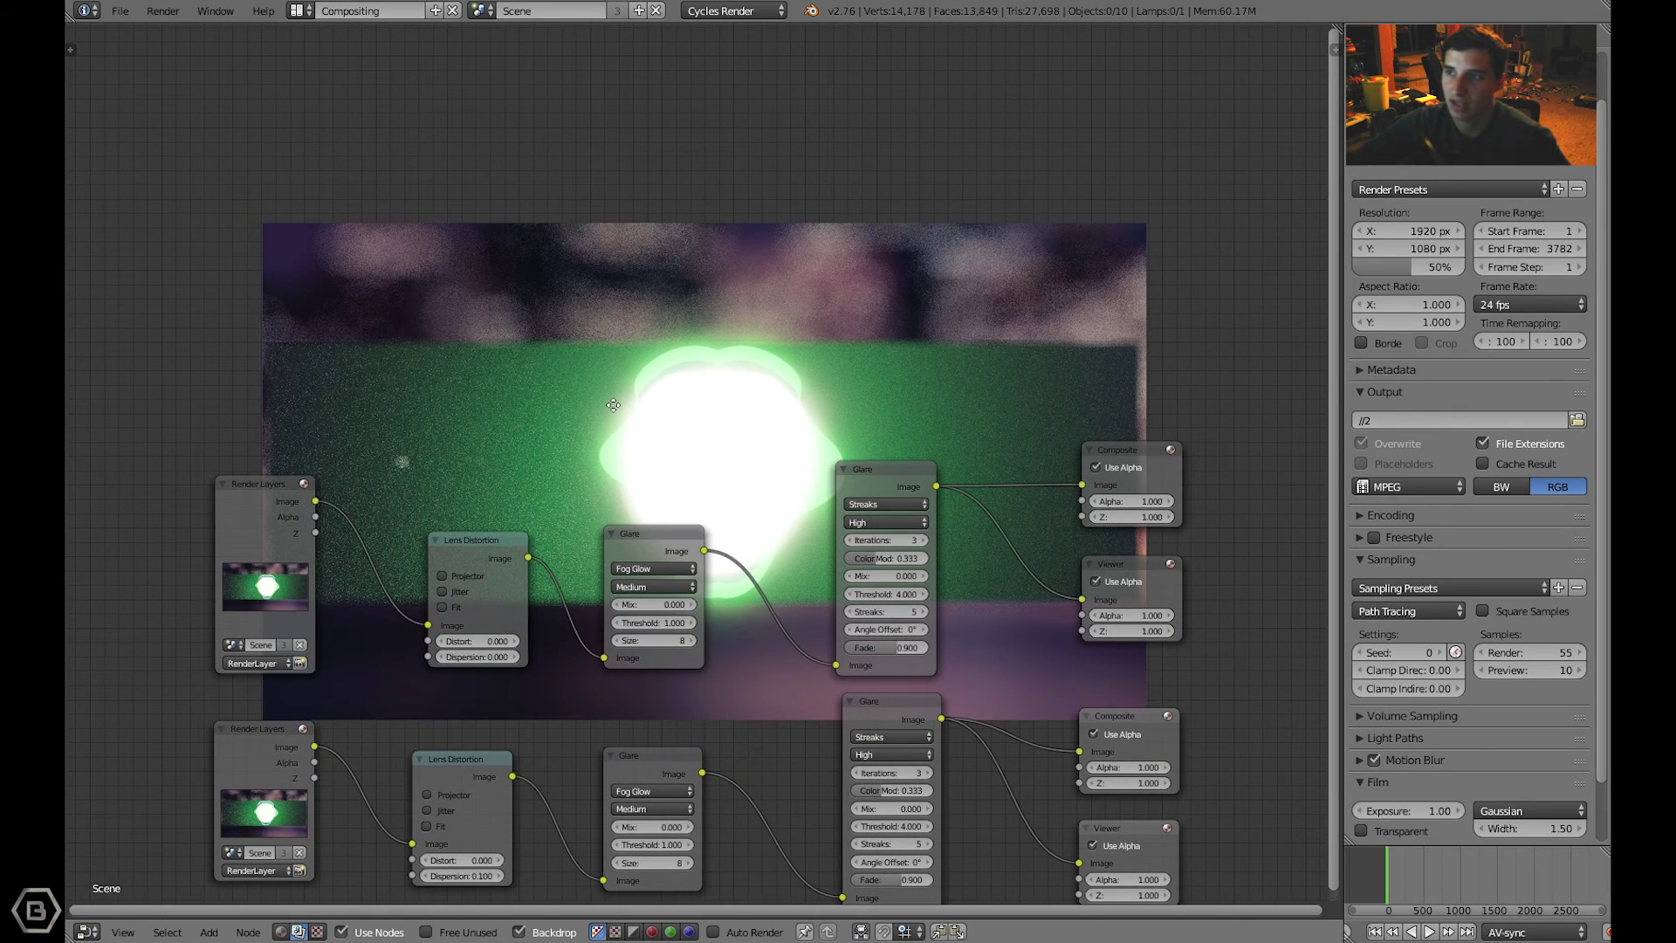
middle_drag(613, 405, 650, 310)
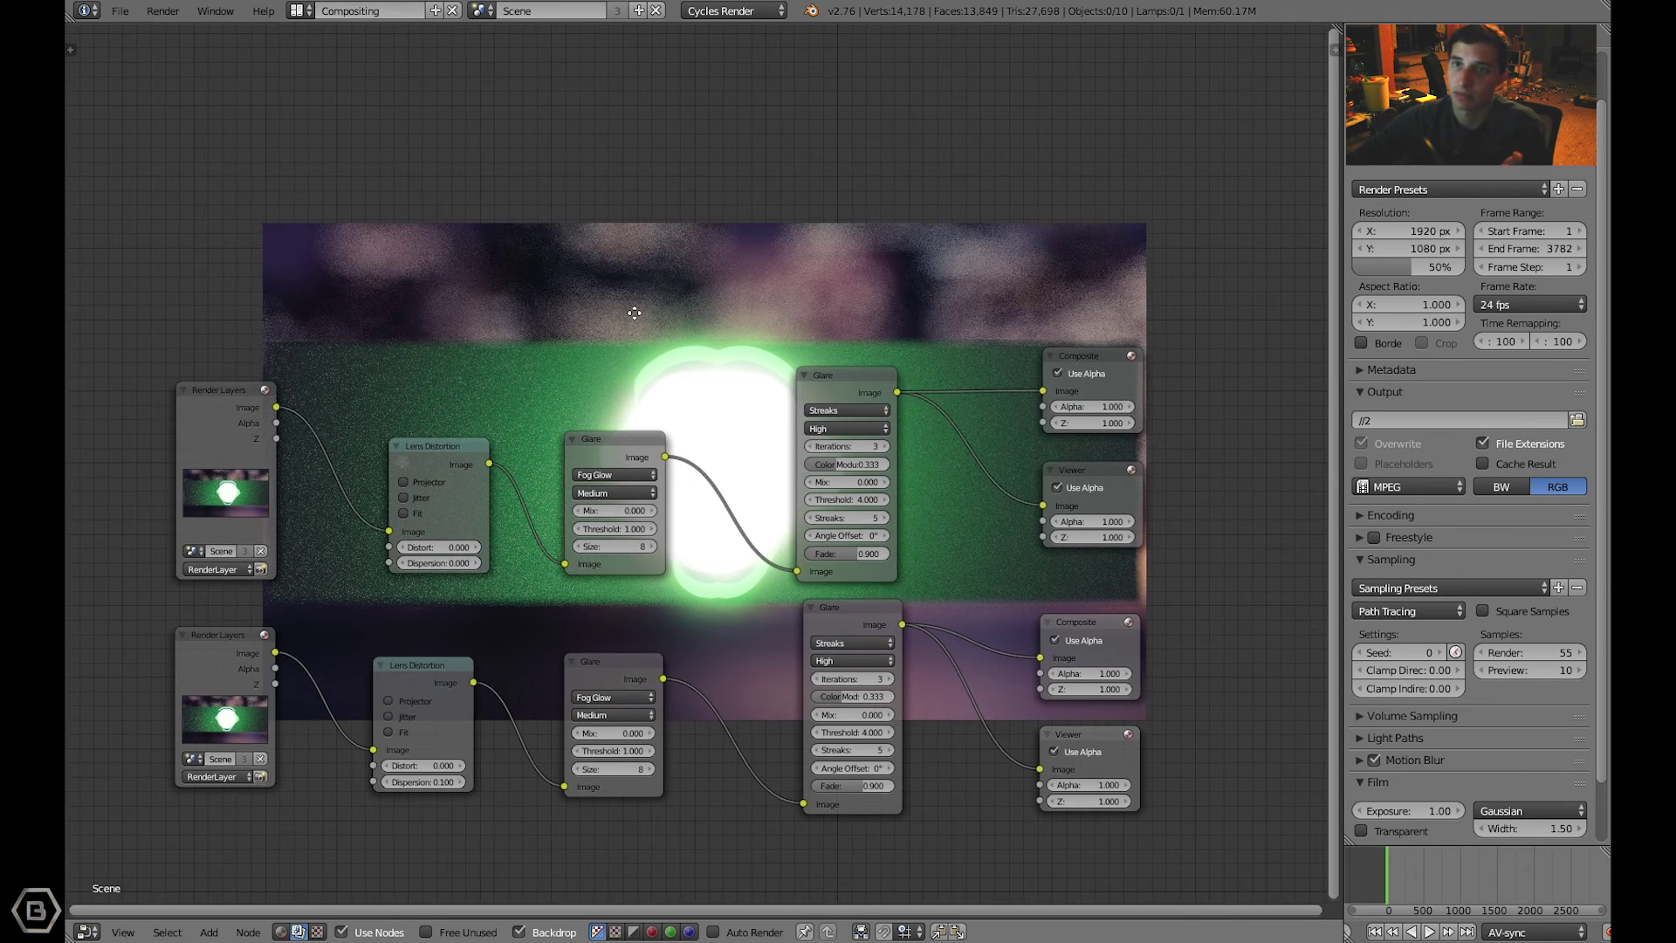
click(656, 274)
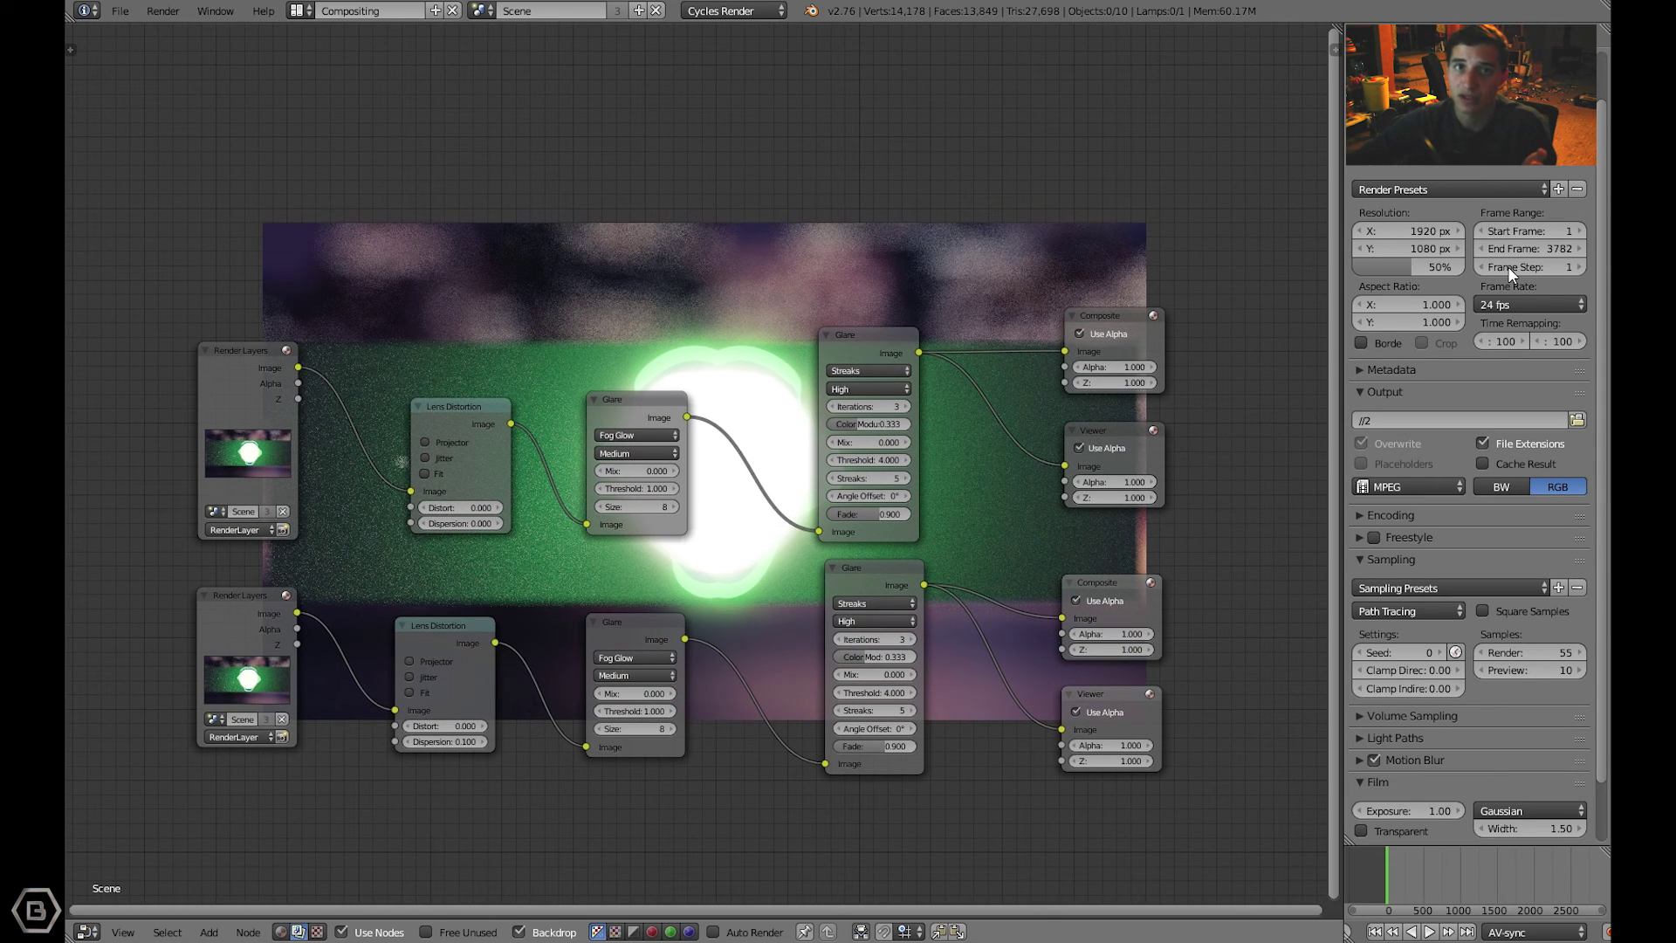